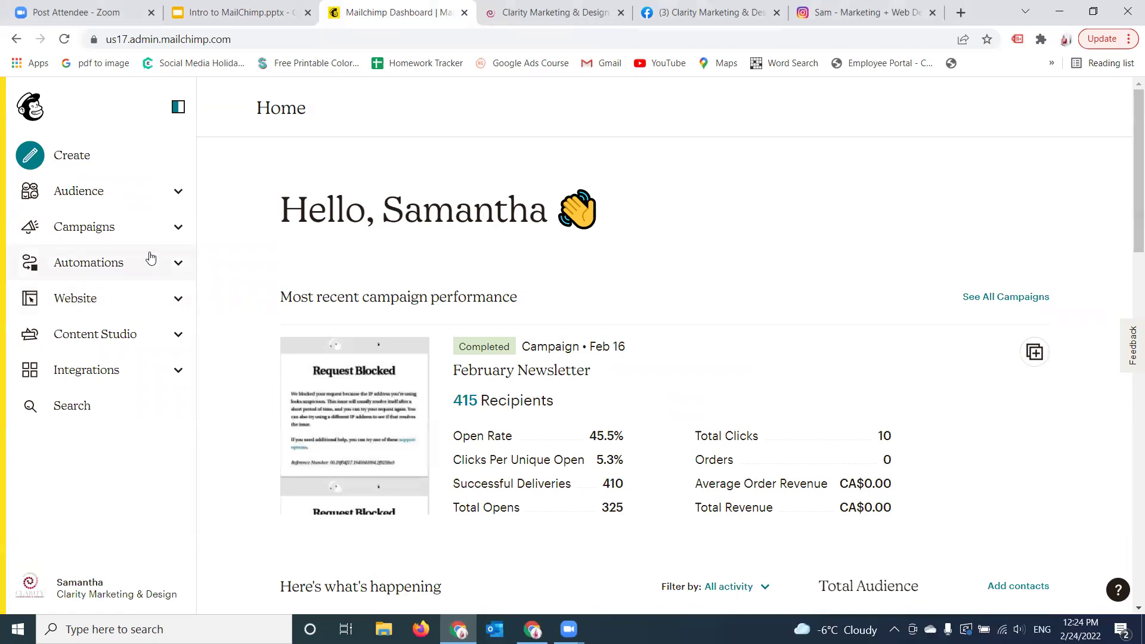
# Open the Audience dashboard to view the Clarity Main List overview.
pyautogui.click(76, 197)
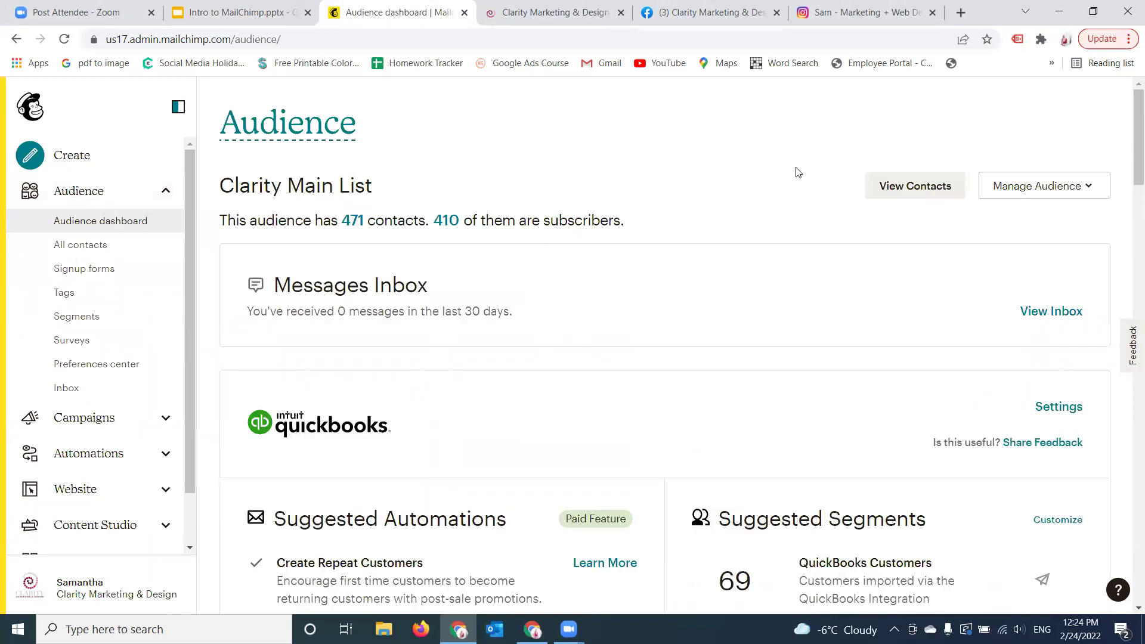
pyautogui.moveTo(1127, 177)
pyautogui.mouseDown()
pyautogui.moveTo(1128, 221)
pyautogui.moveTo(1129, 173)
pyautogui.mouseUp()
# Go to the list of all campaigns and view the email sent as February Newsletter.
pyautogui.click(116, 410)
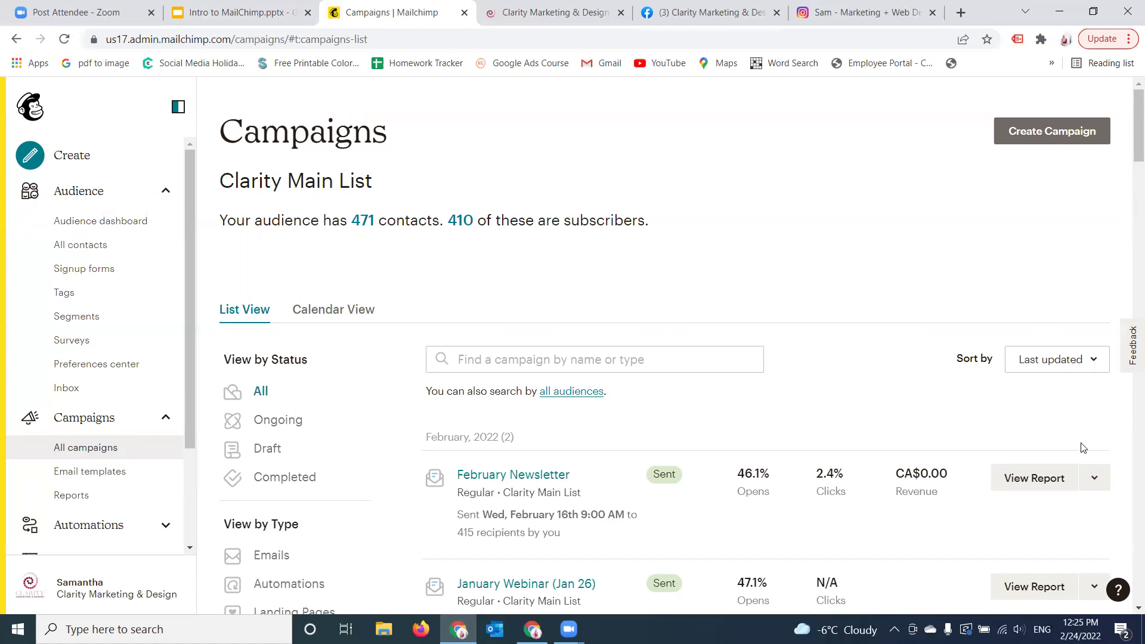
pyautogui.click(1094, 478)
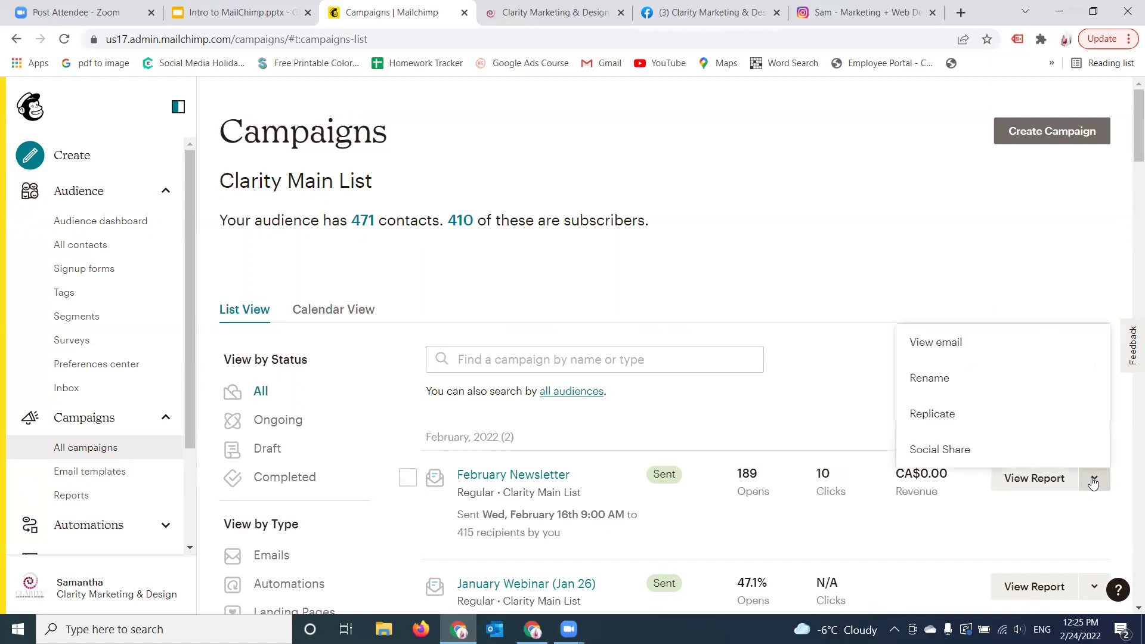
pyautogui.click(970, 352)
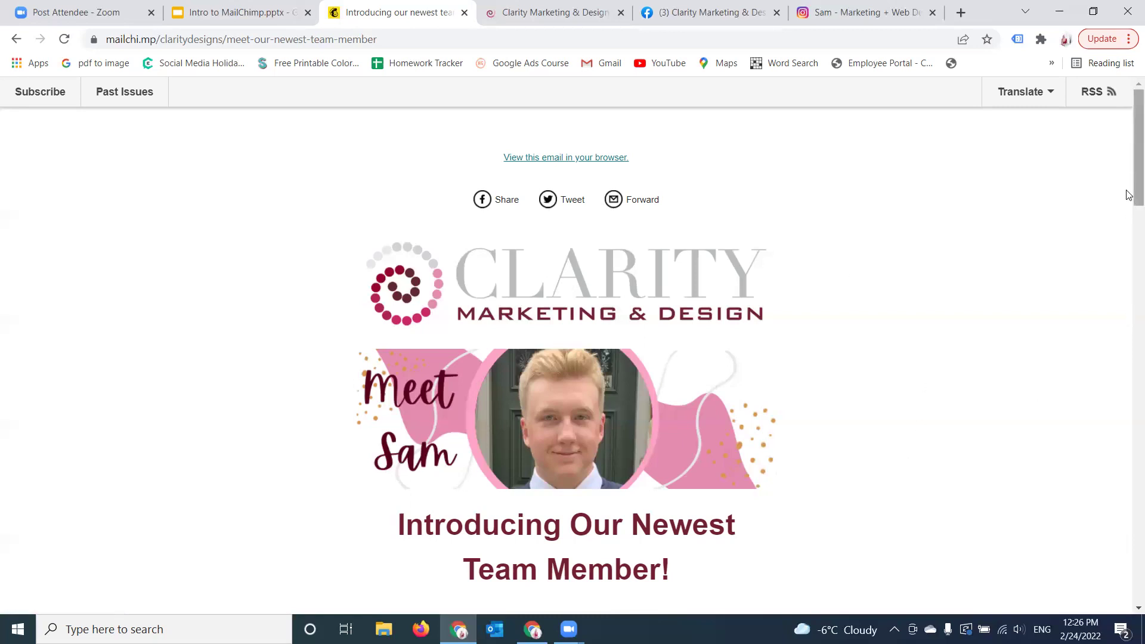
# Examine the newsletter from its header through the article, blog post, webinar and service sections down to the unsubscribe footer.
pyautogui.moveTo(1129, 195); pyautogui.dragTo(1129, 237)
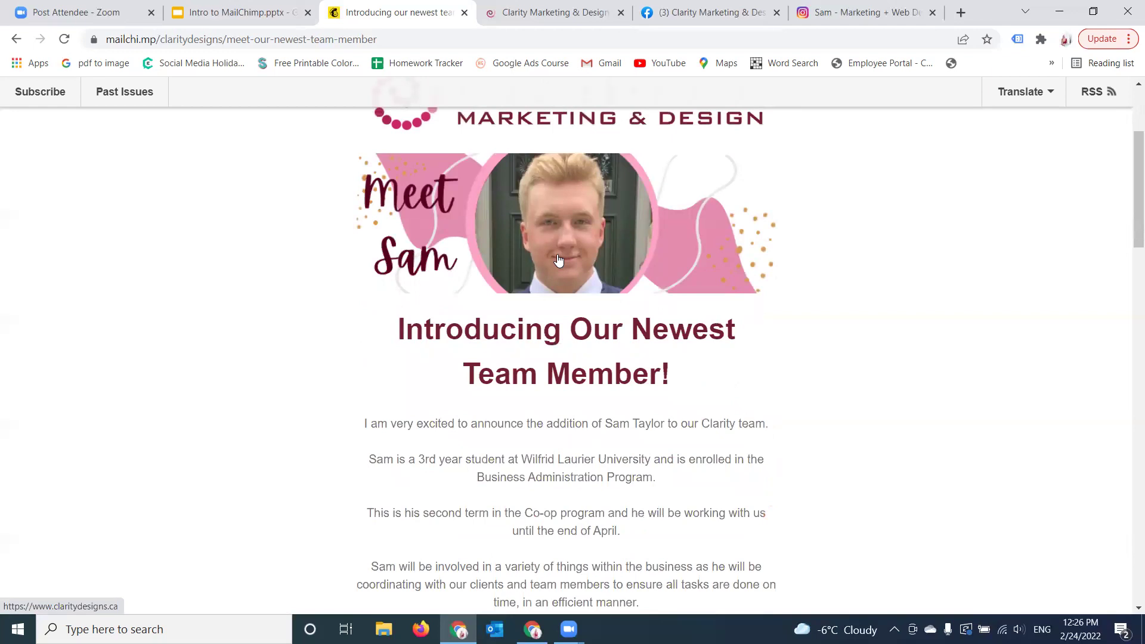
pyautogui.moveTo(1129, 203)
pyautogui.mouseDown()
pyautogui.moveTo(1129, 236)
pyautogui.moveTo(1129, 208)
pyautogui.mouseUp()
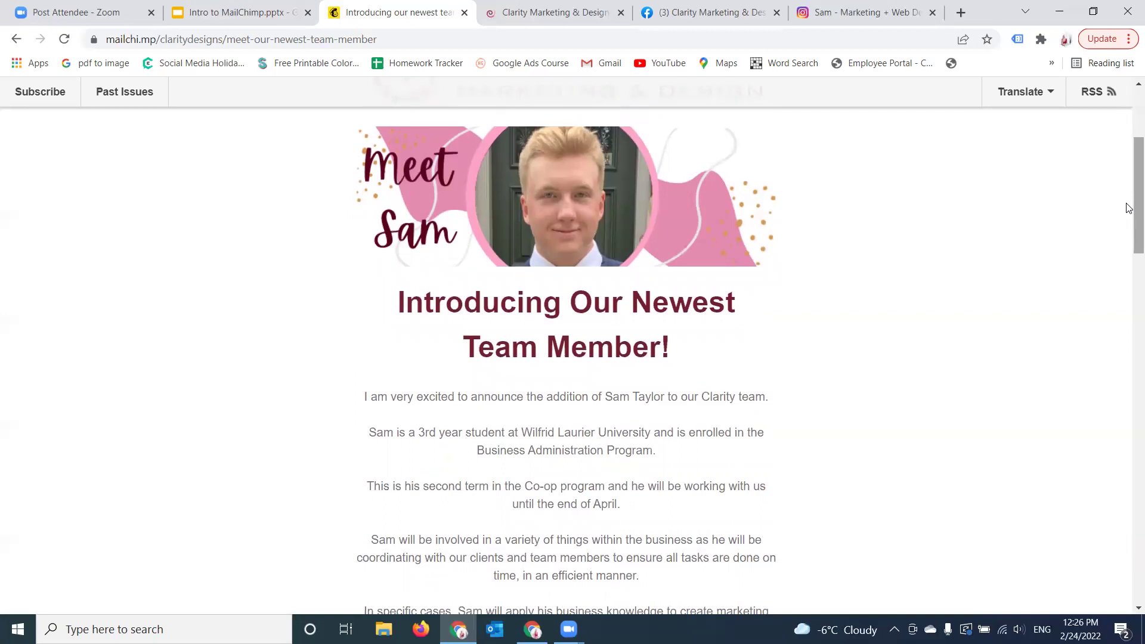
pyautogui.moveTo(1129, 208); pyautogui.dragTo(1129, 283)
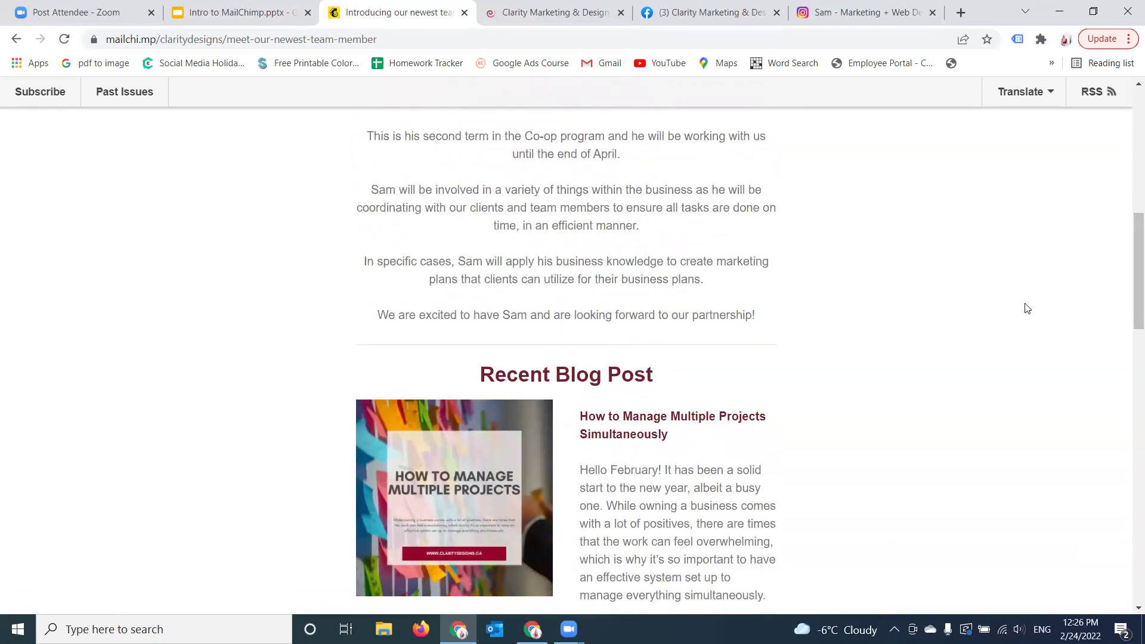
pyautogui.moveTo(1129, 291); pyautogui.dragTo(1129, 324)
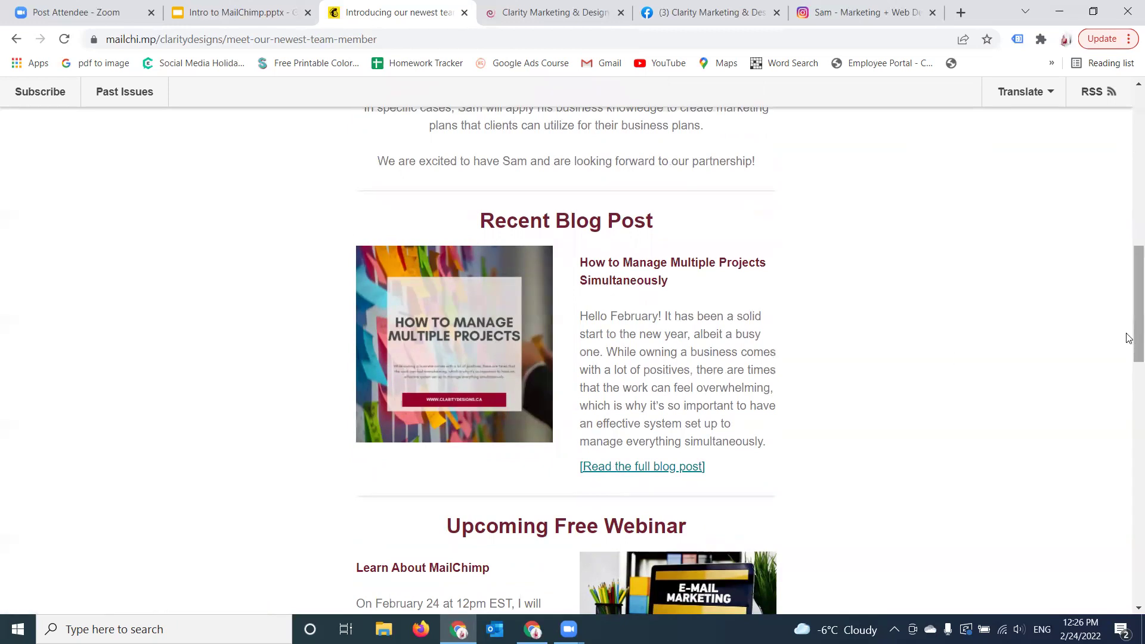
pyautogui.scroll(-5, 1129, 338)
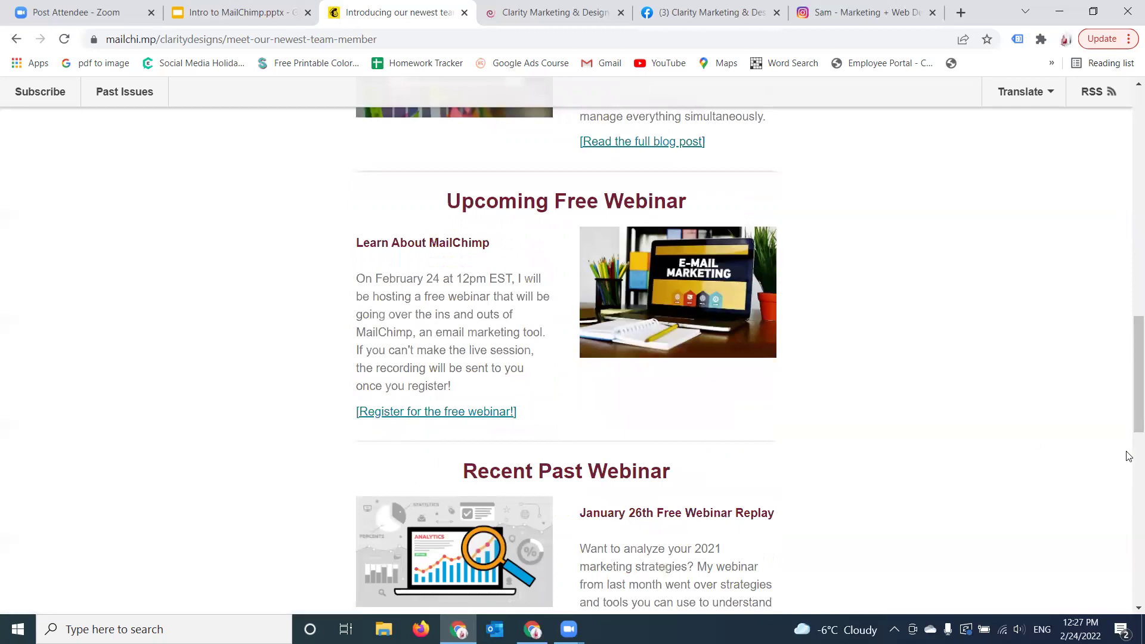
pyautogui.moveTo(1129, 372); pyautogui.dragTo(1129, 420)
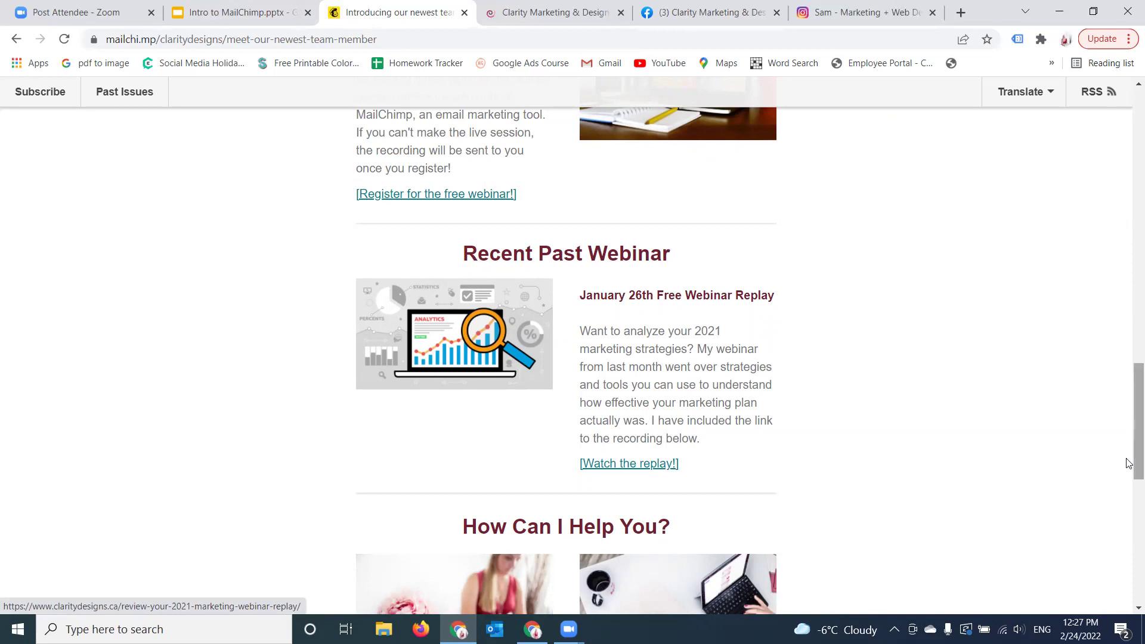
pyautogui.moveTo(1132, 462); pyautogui.dragTo(1126, 542)
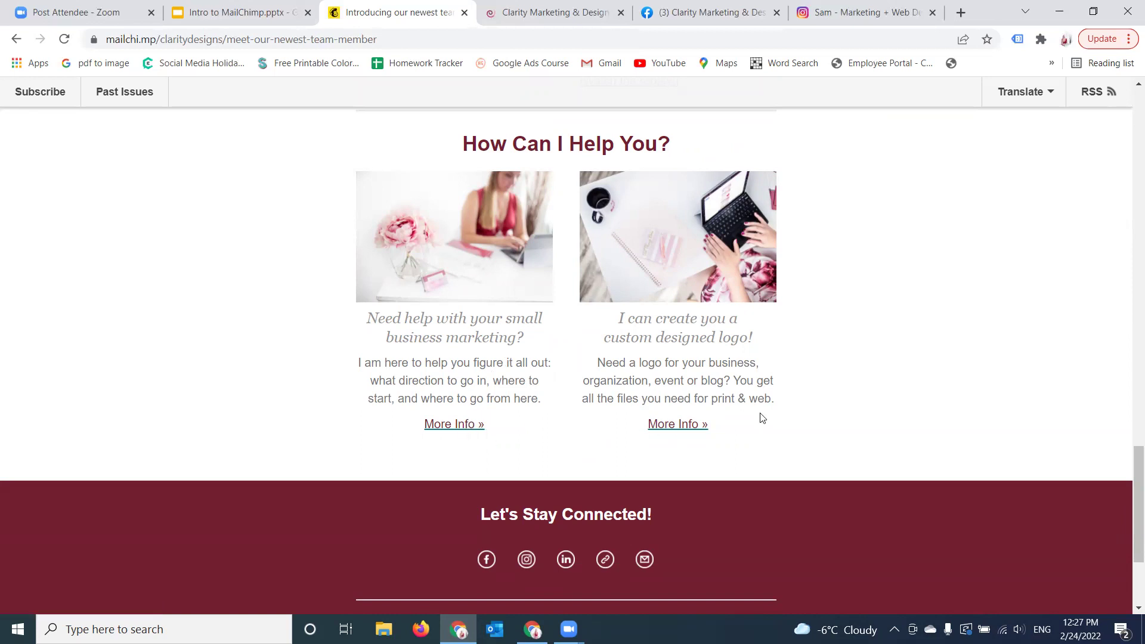
pyautogui.moveTo(1128, 449); pyautogui.dragTo(1129, 500)
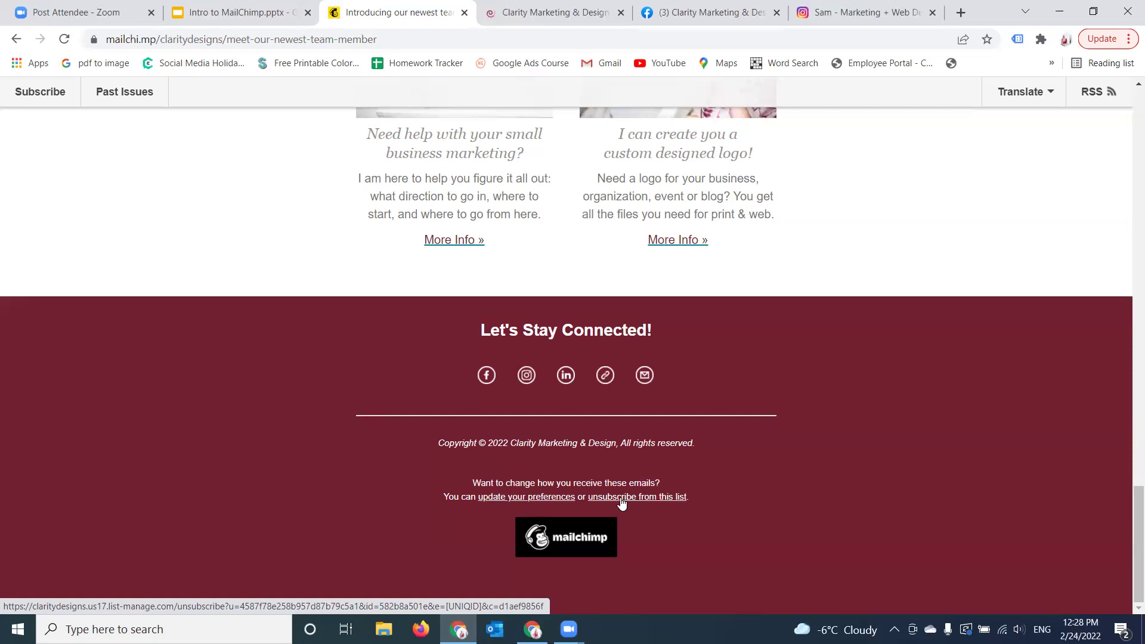
pyautogui.moveTo(1129, 553)
pyautogui.mouseDown()
pyautogui.moveTo(1127, 532)
pyautogui.moveTo(1127, 551)
pyautogui.mouseUp()
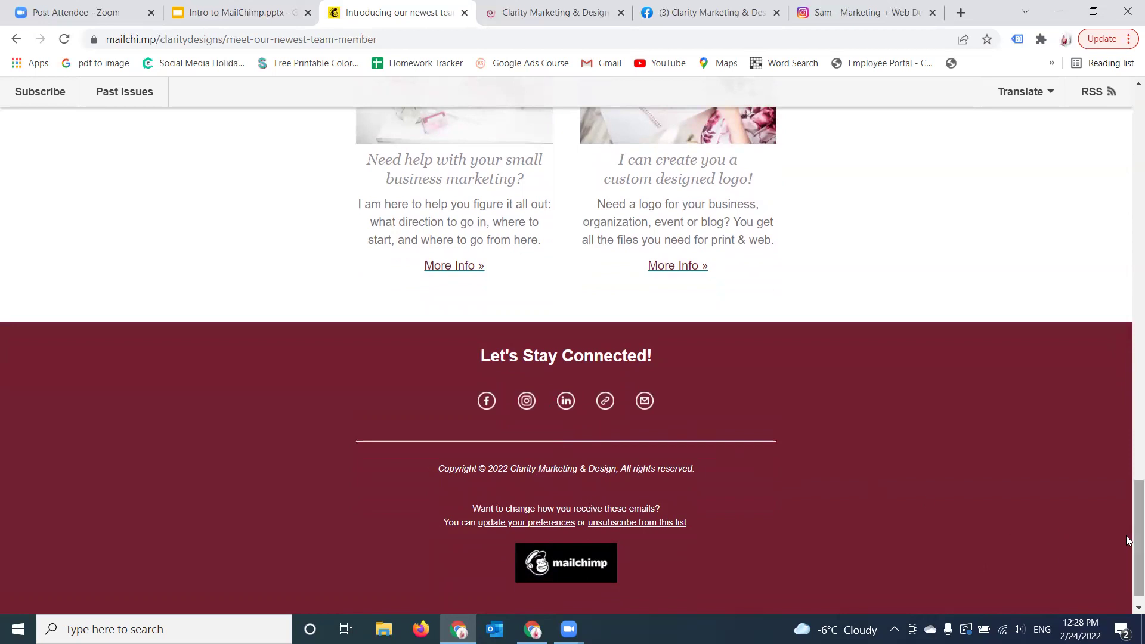
# Return to the start of the newsletter and skim its layout again down to the How Can I Help You section.
pyautogui.moveTo(1127, 538); pyautogui.dragTo(1072, 146)
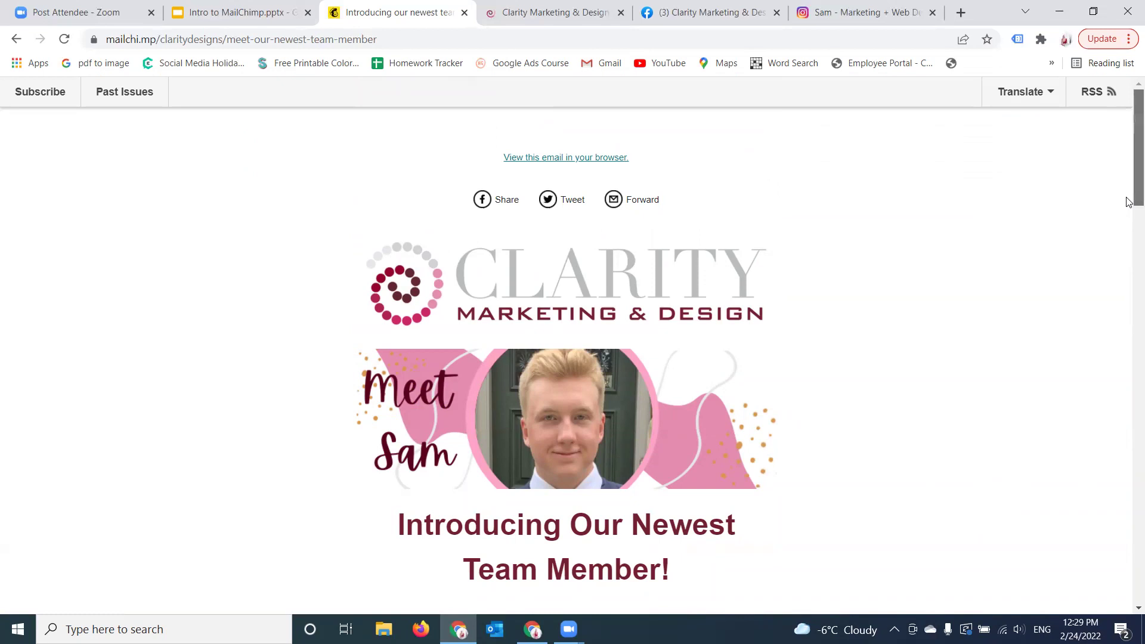
pyautogui.scroll(-1, 1129, 220)
pyautogui.scroll(-15, 1129, 220)
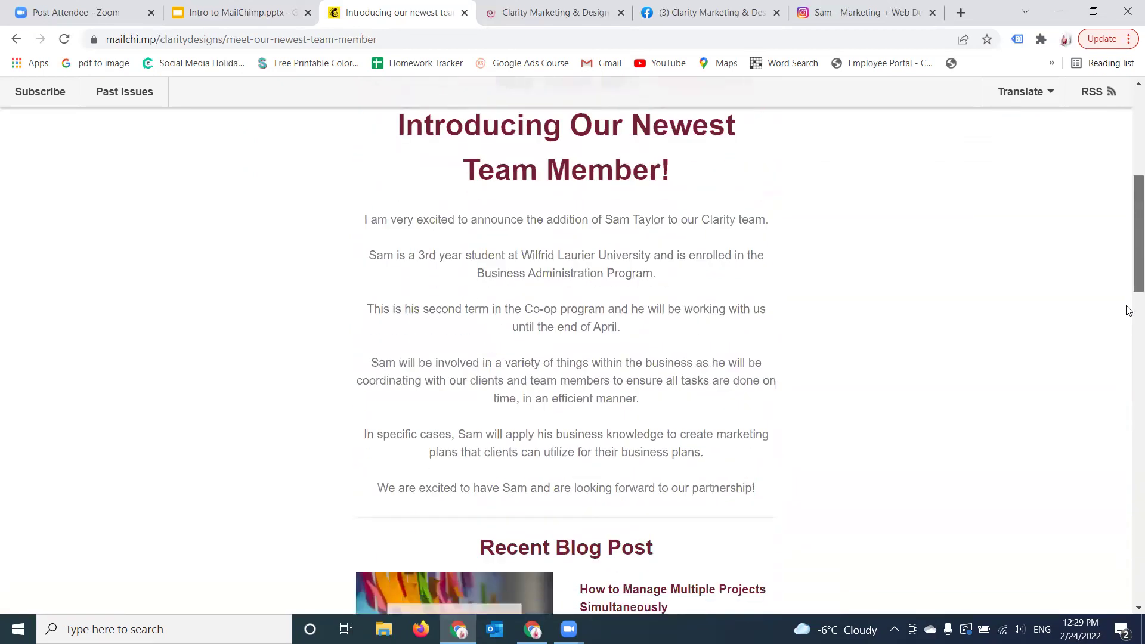
pyautogui.scroll(-13, 1117, 417)
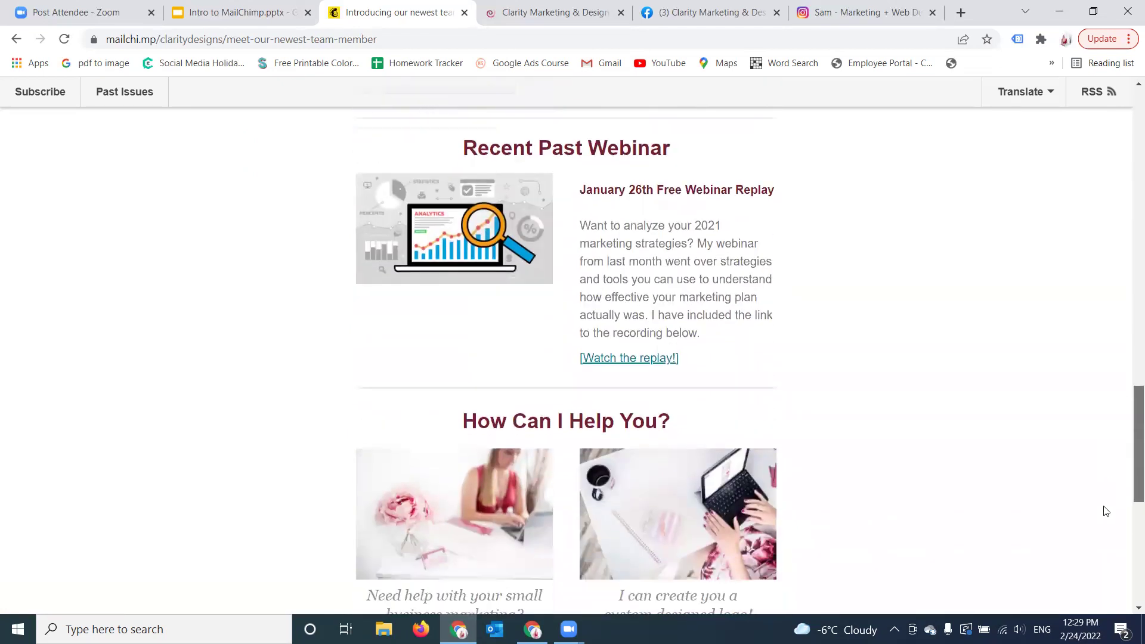
pyautogui.scroll(-1, 1099, 550)
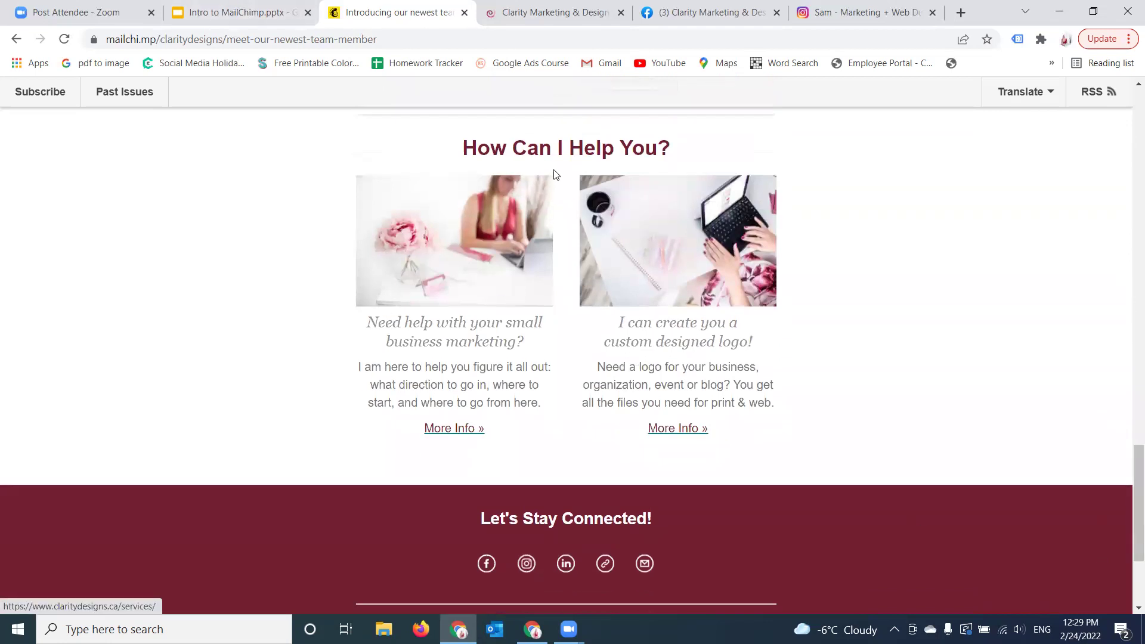
# Leave the newsletter preview and open the Customer Journeys page under Automations.
pyautogui.click(17, 40)
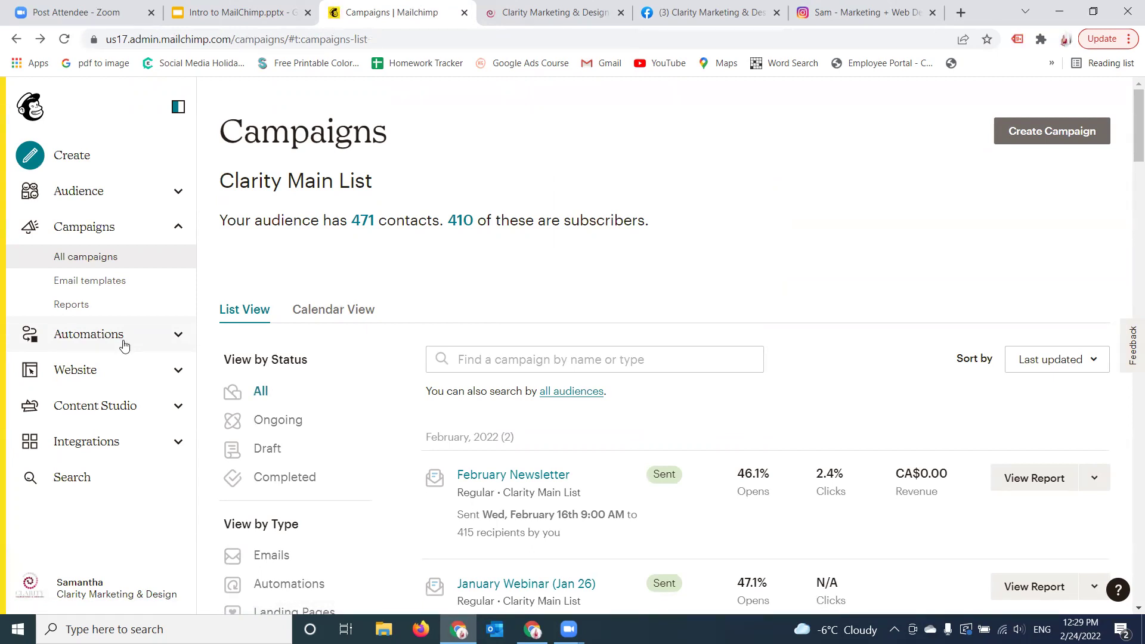
pyautogui.click(124, 345)
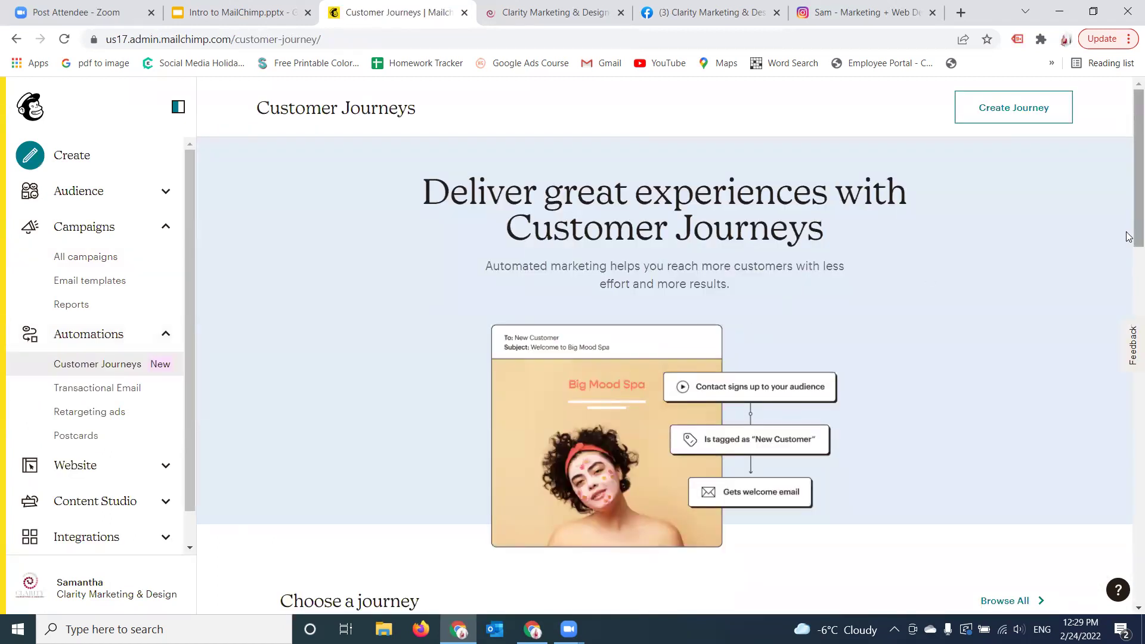
pyautogui.moveTo(1129, 235)
pyautogui.mouseDown()
pyautogui.moveTo(1129, 599)
pyautogui.moveTo(1126, 233)
pyautogui.mouseUp()
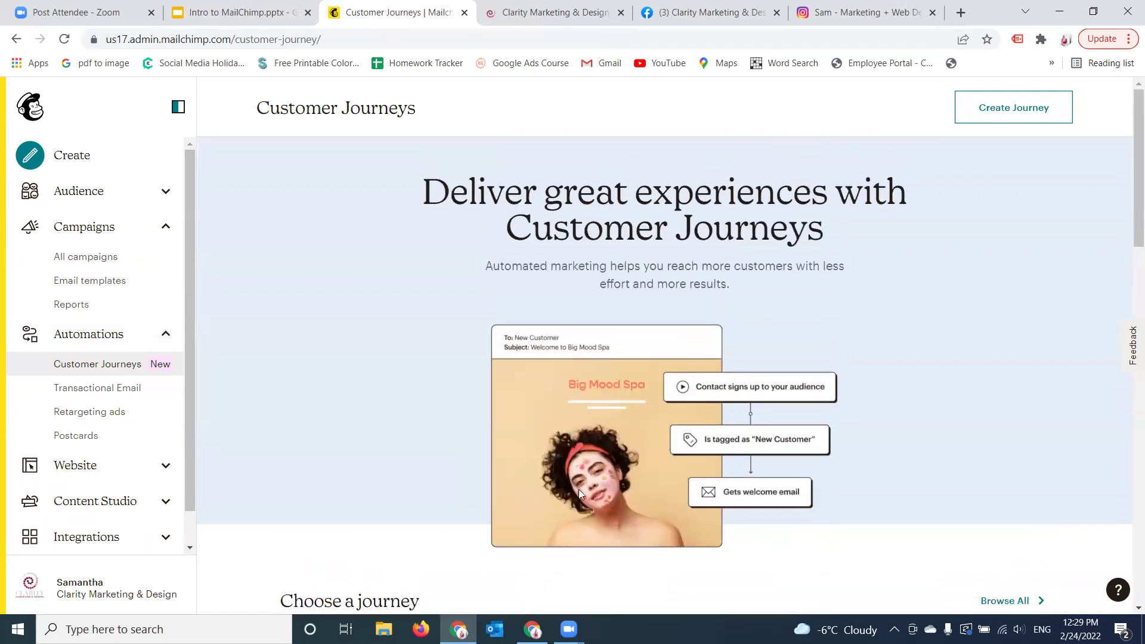
# Open the Website dashboard and look over its options for building a site, store or appointments.
pyautogui.click(93, 470)
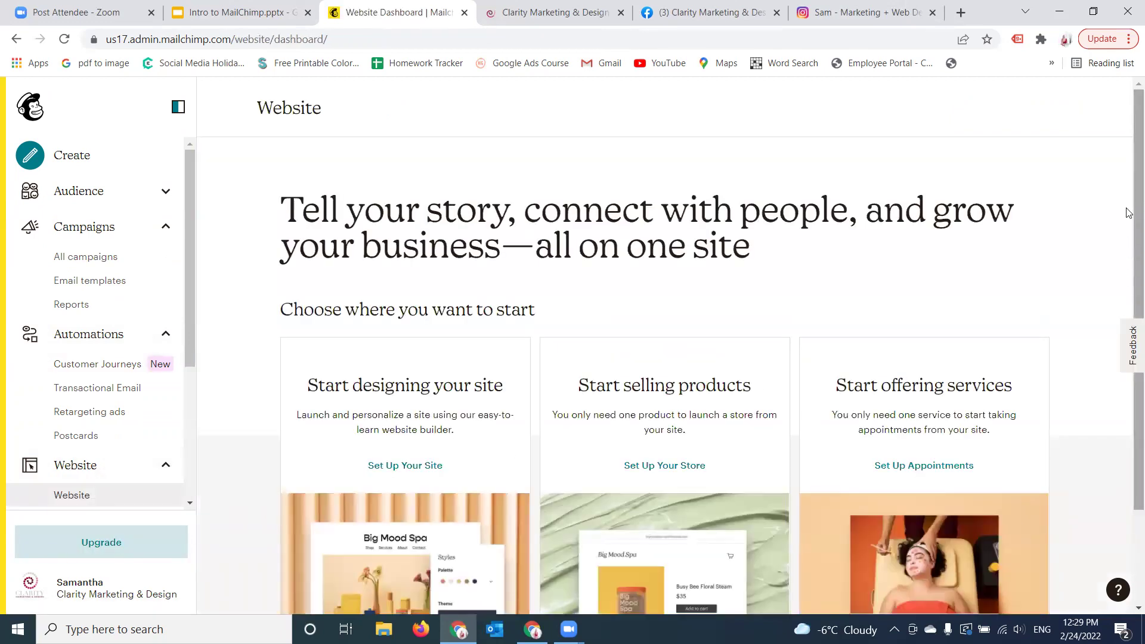
pyautogui.moveTo(1127, 273); pyautogui.dragTo(1129, 363)
pyautogui.moveTo(1130, 289); pyautogui.dragTo(1120, 158)
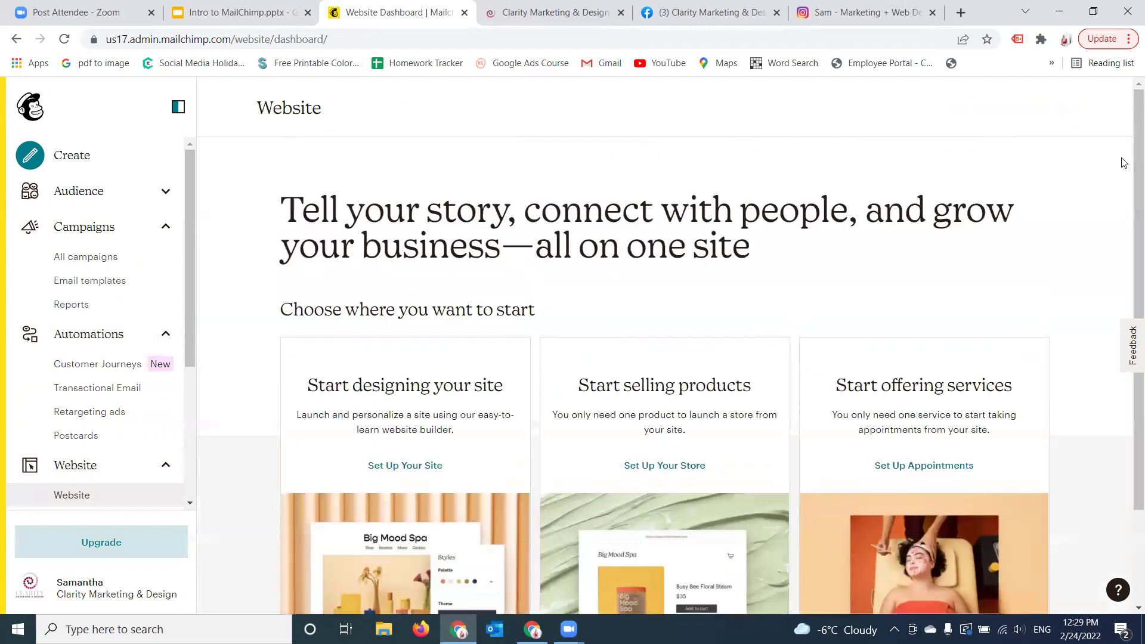
# Open Content Studio's Creative Assistant and view the other Content Studio entries.
pyautogui.moveTo(189, 301); pyautogui.dragTo(182, 445)
pyautogui.click(105, 422)
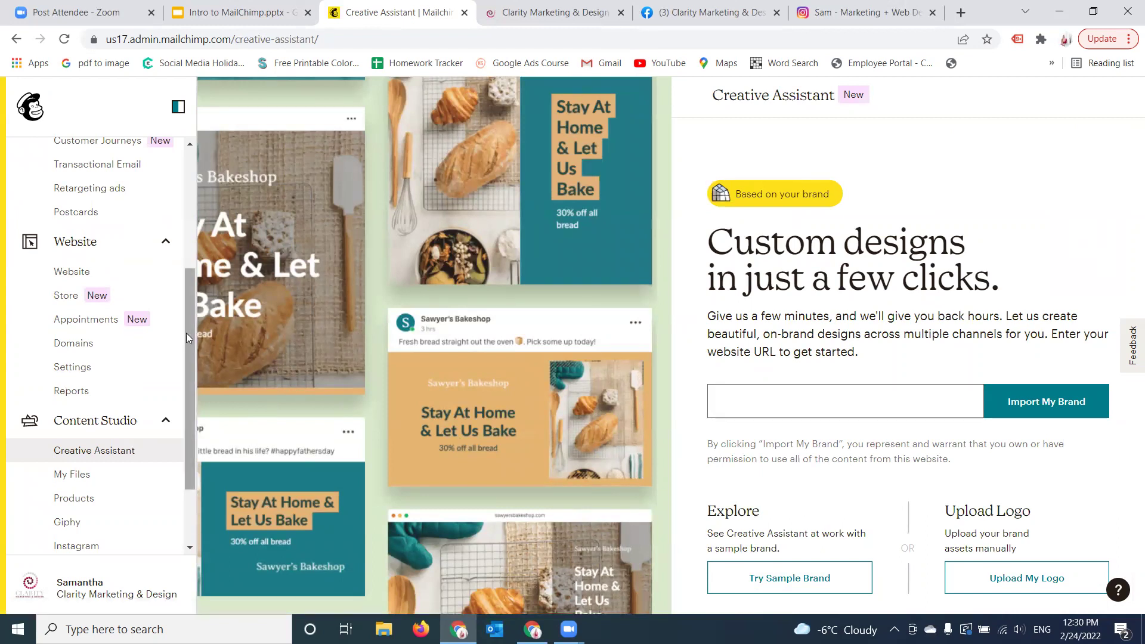
pyautogui.moveTo(186, 333); pyautogui.dragTo(185, 415)
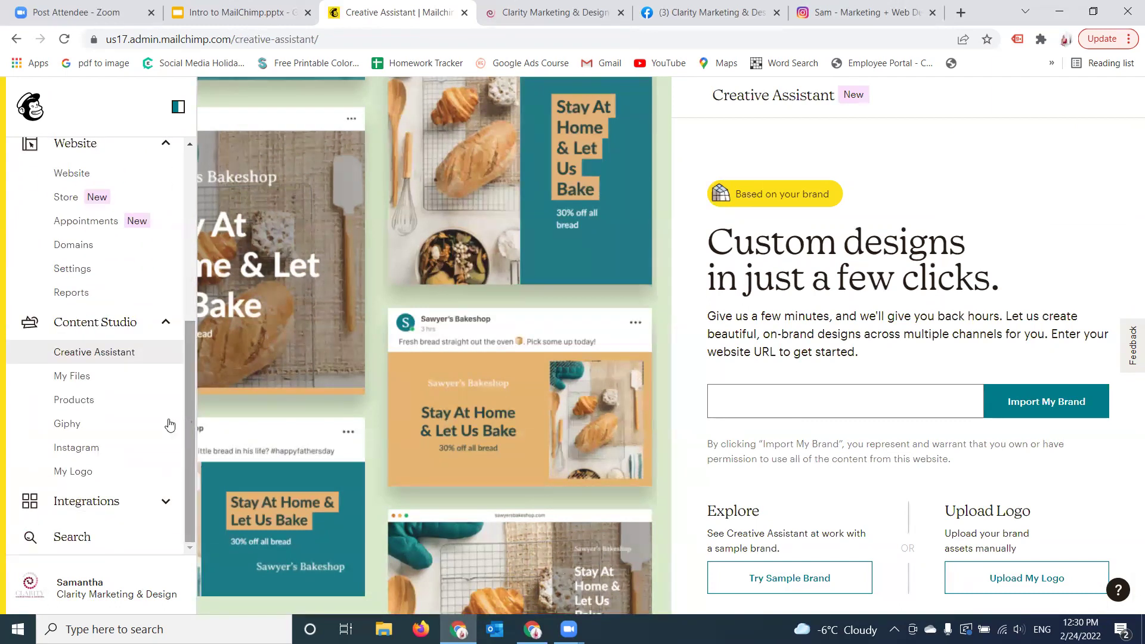
# Open the Integrations management page and review the available general, e-commerce, website builder, custom website and event integrations.
pyautogui.click(74, 513)
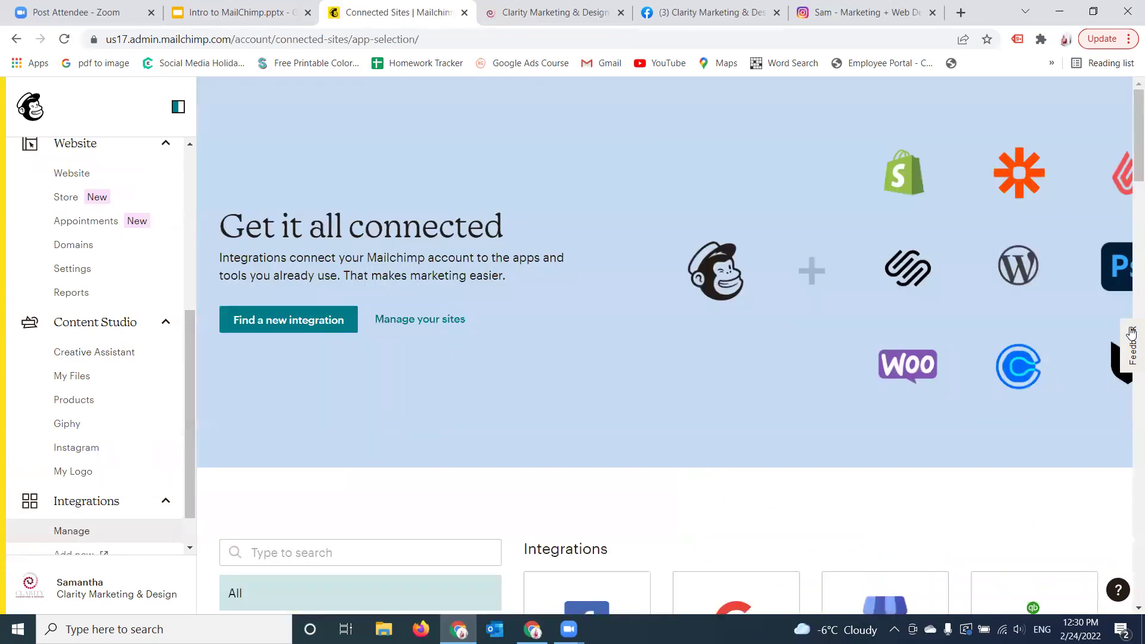
pyautogui.scroll(-3, 1129, 176)
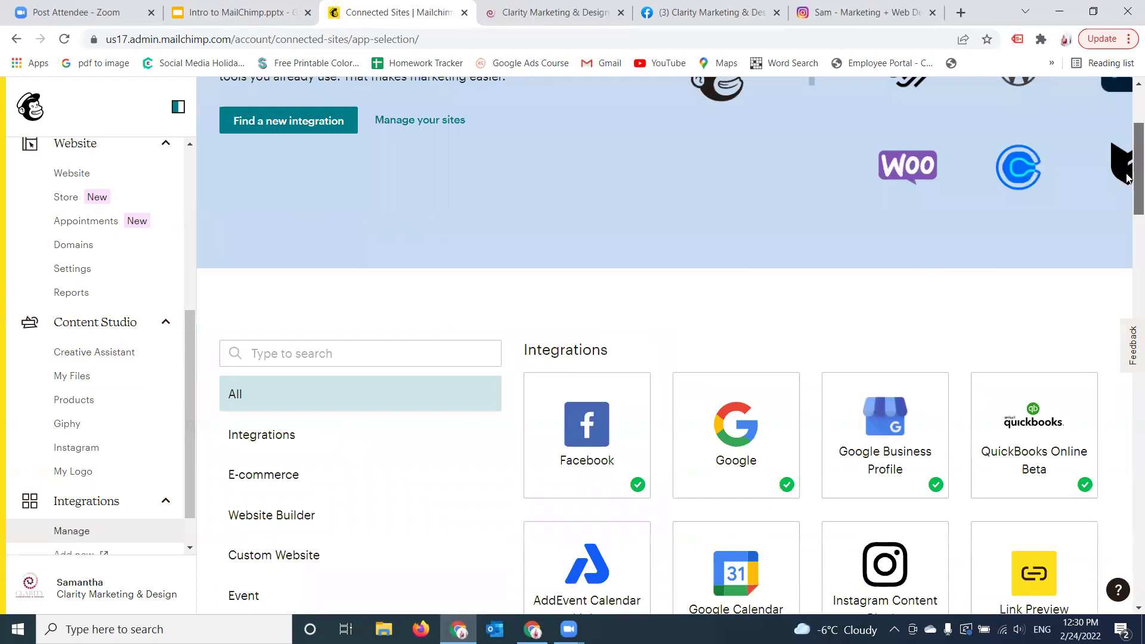
pyautogui.scroll(-4, 1129, 178)
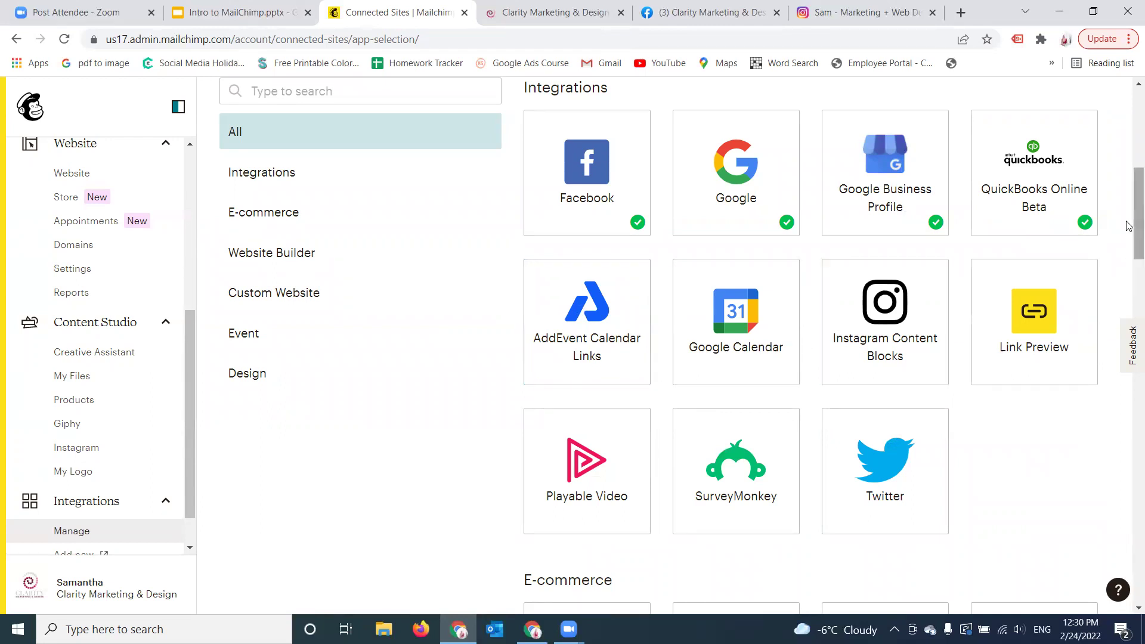
pyautogui.moveTo(1129, 226); pyautogui.dragTo(1129, 292)
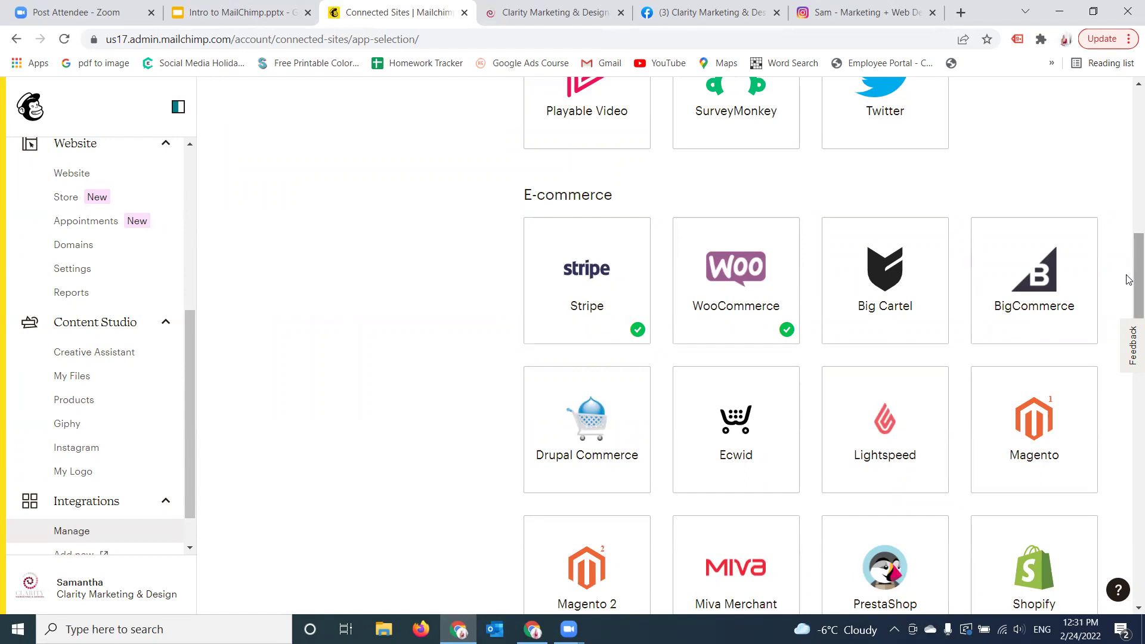
pyautogui.moveTo(1128, 280); pyautogui.dragTo(1128, 349)
pyautogui.scroll(-3, 1129, 362)
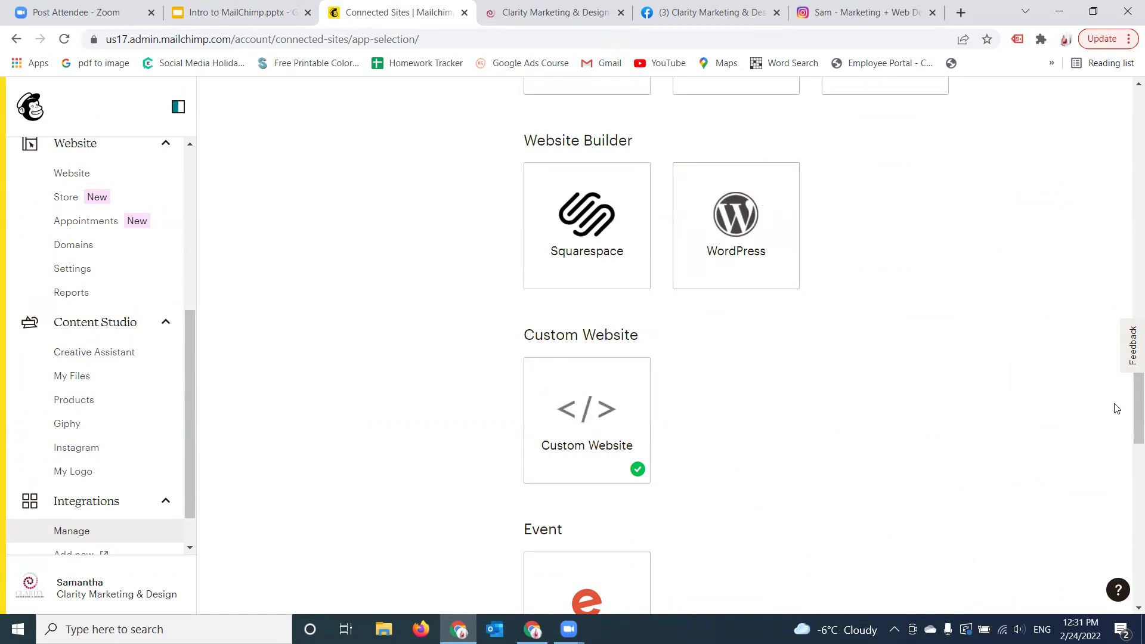
pyautogui.scroll(-3, 1128, 409)
pyautogui.moveTo(1127, 441); pyautogui.dragTo(1050, 123)
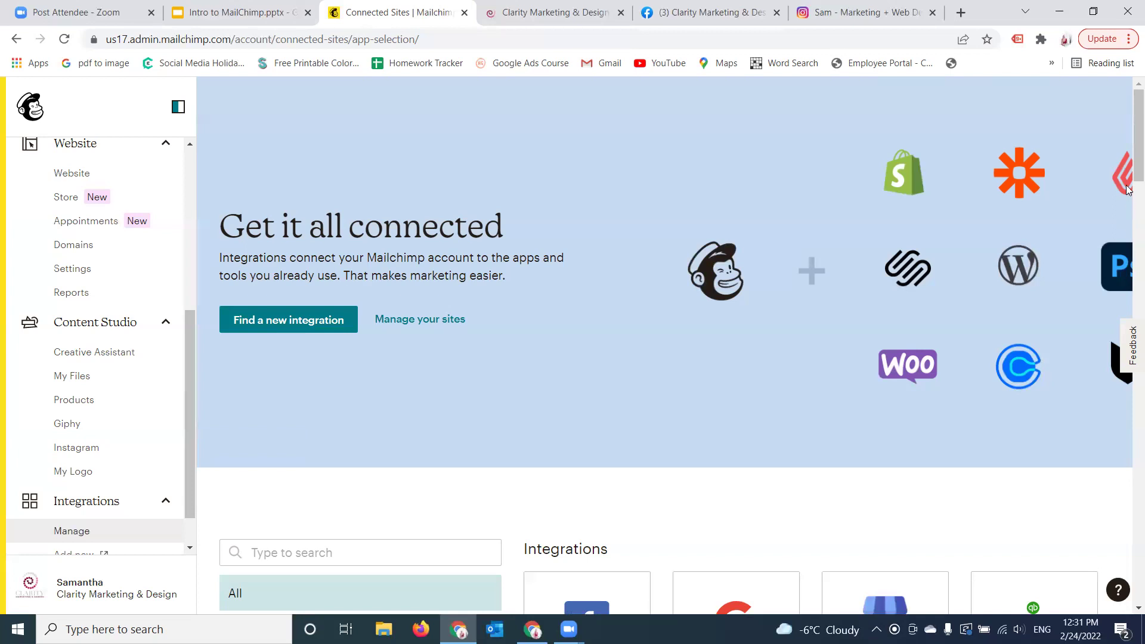
pyautogui.scroll(-5, 1128, 200)
pyautogui.scroll(-2, 1128, 203)
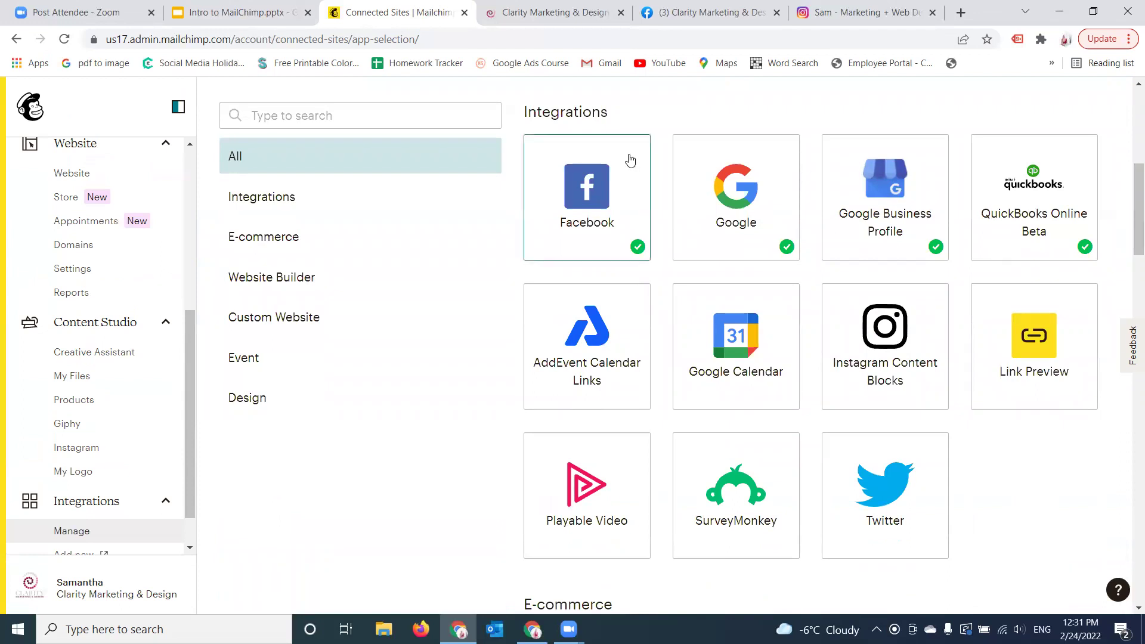
# Switch to the Clarity Marketing & Design website and examine the newsletter subscription form above the home page footer.
pyautogui.click(495, 13)
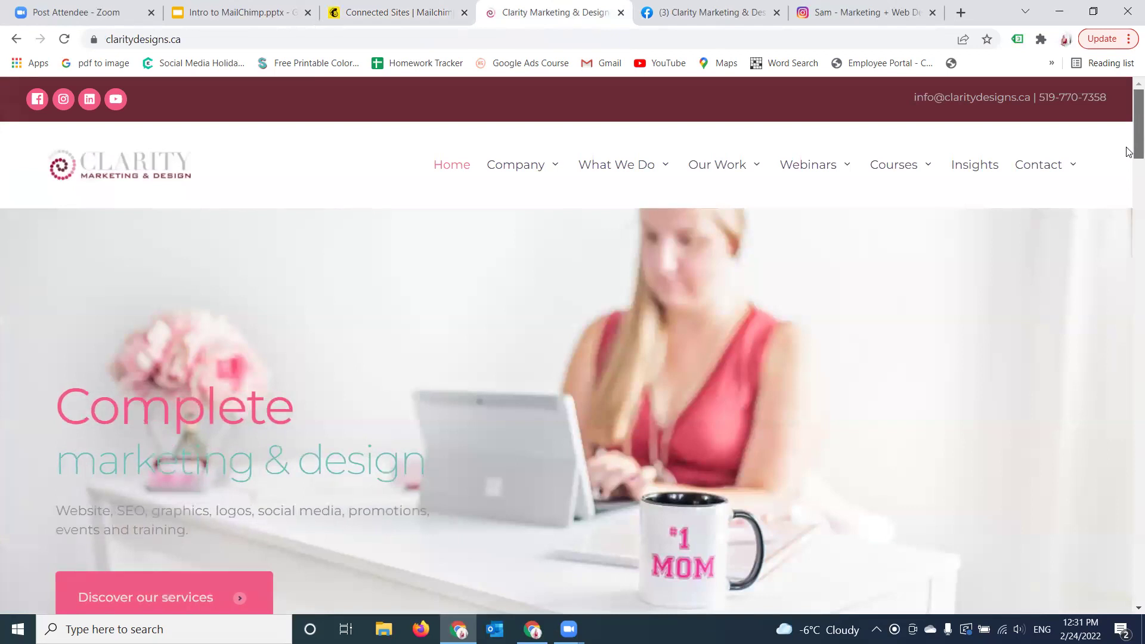
pyautogui.moveTo(1127, 152); pyautogui.dragTo(1129, 584)
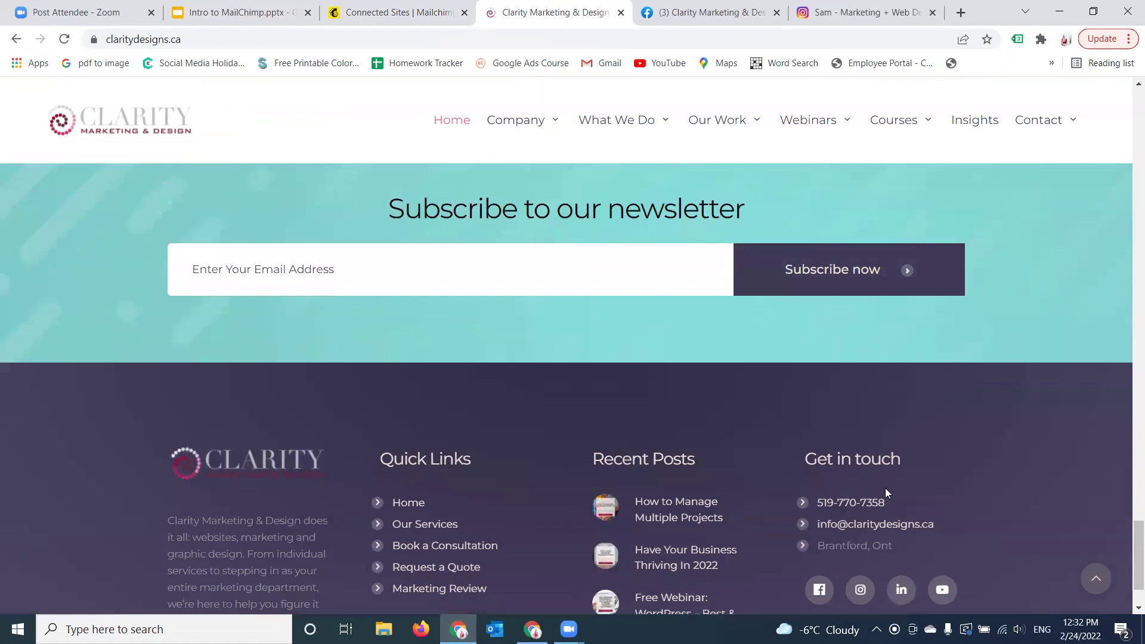
pyautogui.moveTo(1129, 527); pyautogui.dragTo(1129, 553)
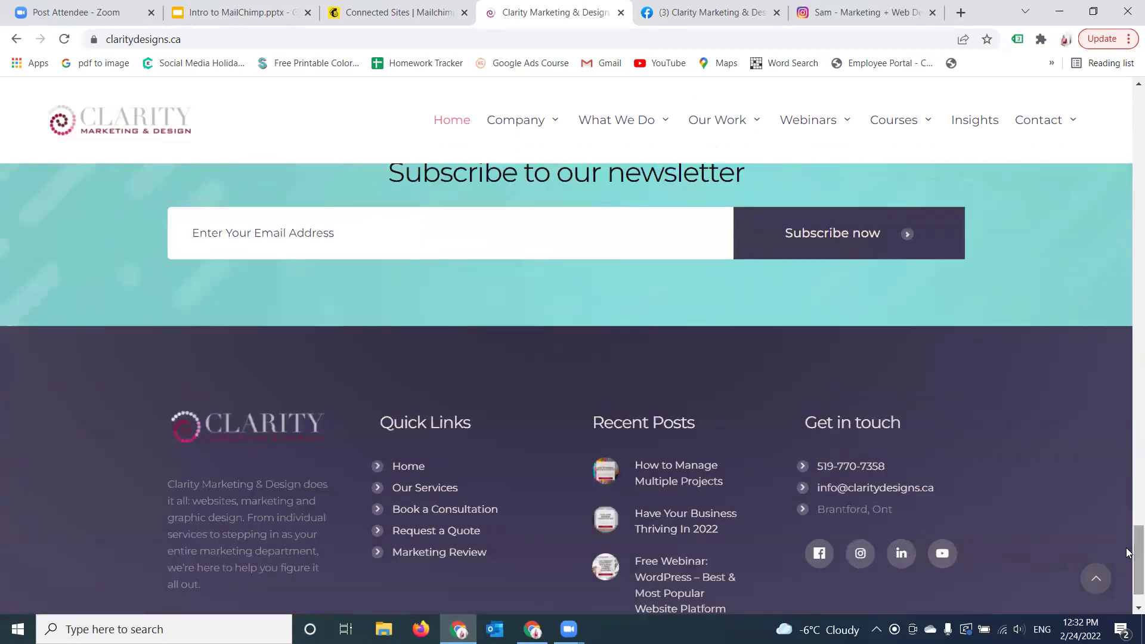
pyautogui.click(611, 244)
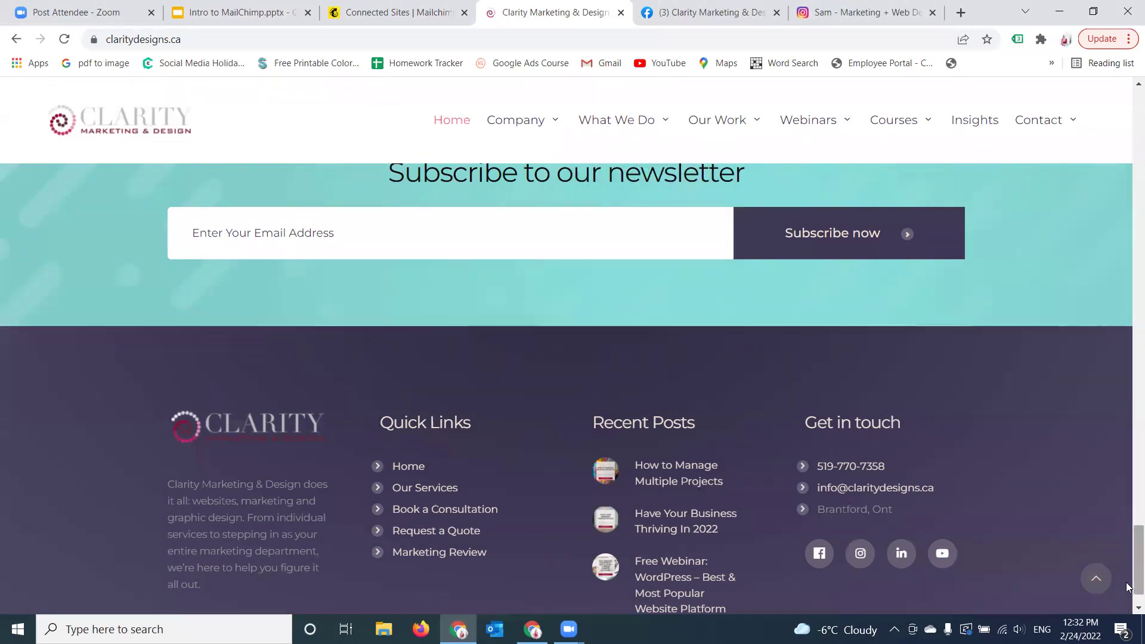
# Open the website's Request a Quote page and view the newsletter subscribe checkbox near the end of its form.
pyautogui.scroll(1, 1128, 567)
pyautogui.scroll(2, 1127, 567)
pyautogui.scroll(-1, 1127, 570)
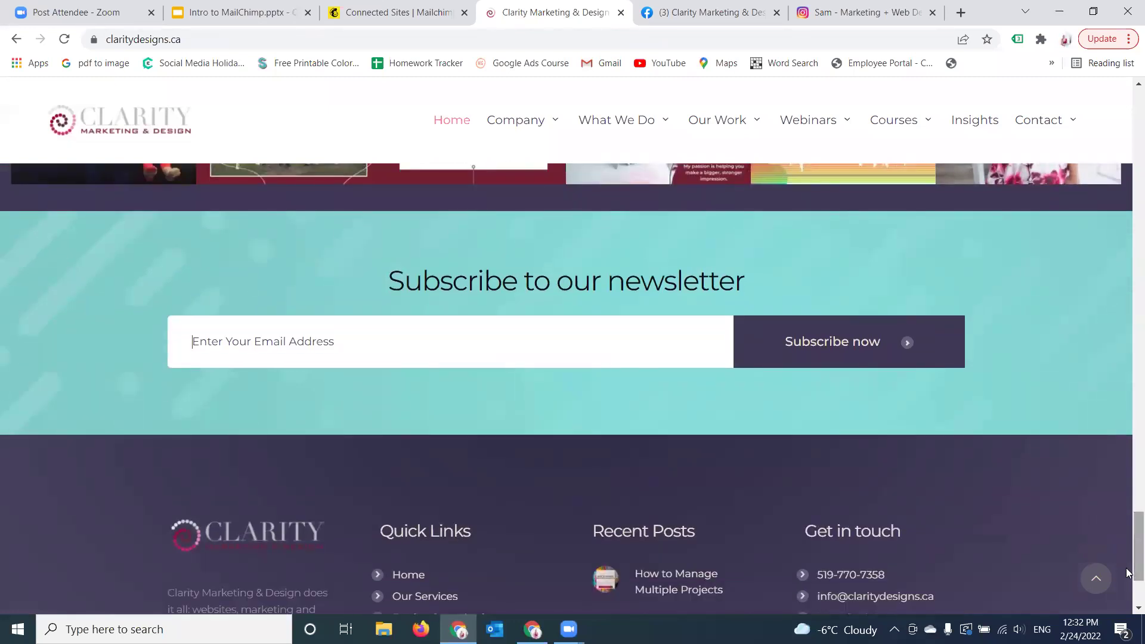
pyautogui.moveTo(1047, 140)
pyautogui.click(1017, 195)
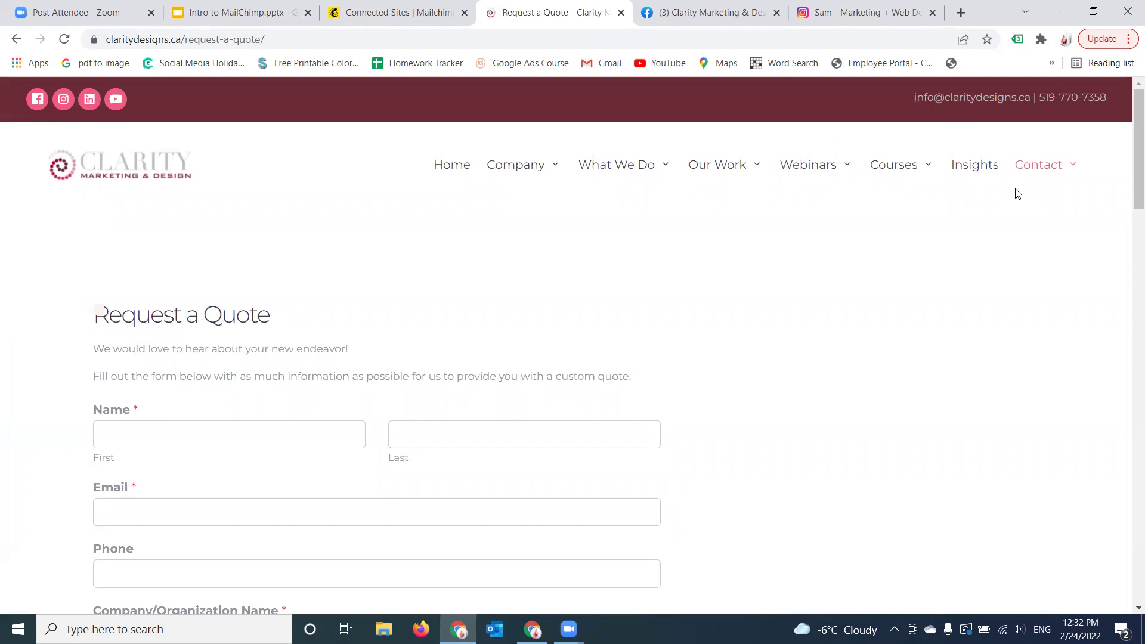
pyautogui.moveTo(1128, 192)
pyautogui.mouseDown()
pyautogui.moveTo(1125, 421)
pyautogui.moveTo(1127, 174)
pyautogui.mouseUp()
pyautogui.moveTo(1129, 217); pyautogui.dragTo(1113, 404)
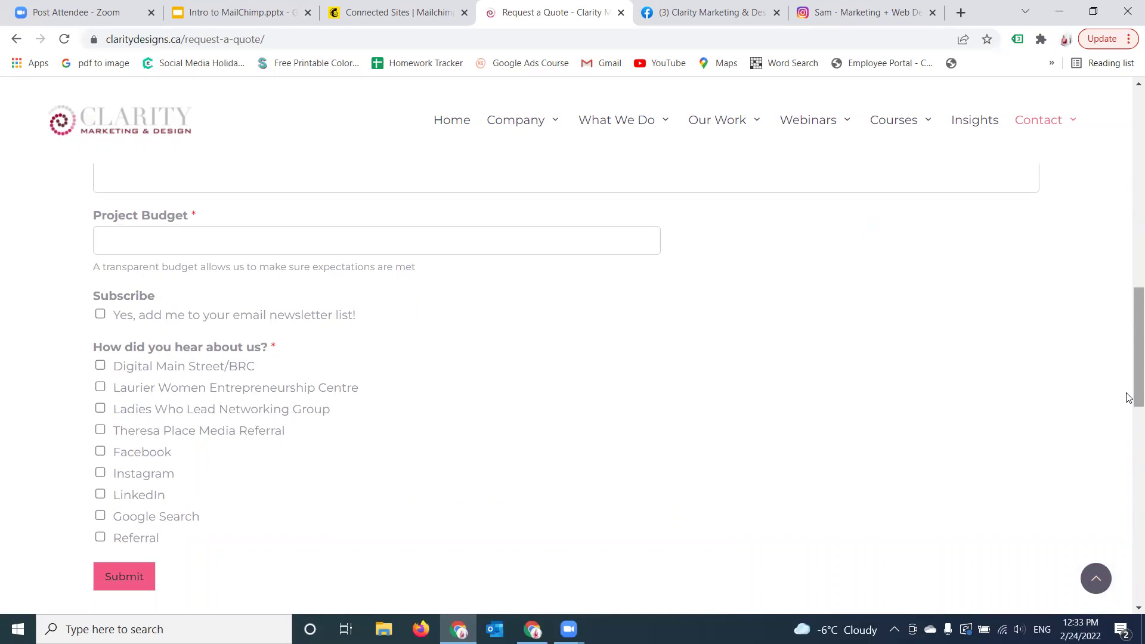
# Switch to the Clarity Marketing & Design Facebook page, dismiss its notifications and view the Email Signup form.
pyautogui.moveTo(598, 110)
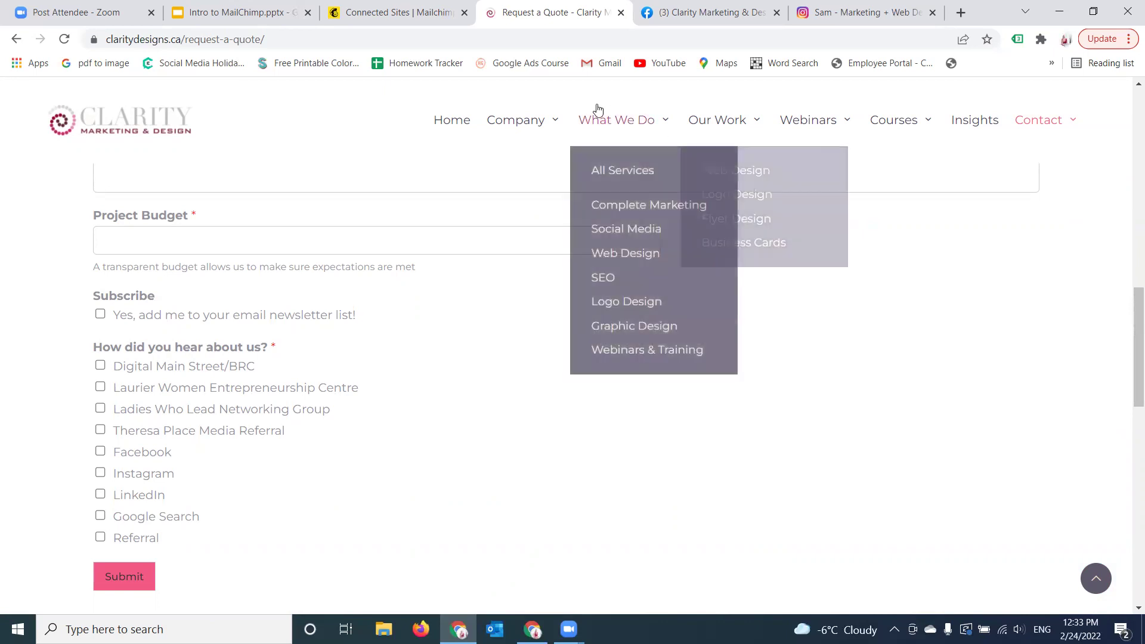
pyautogui.click(742, 23)
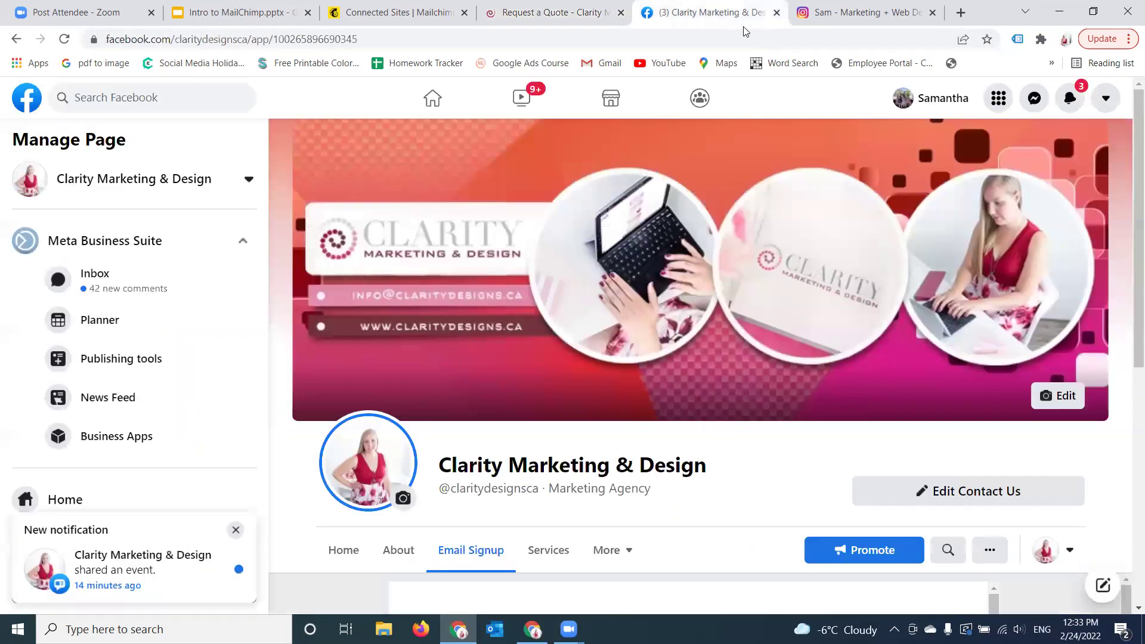
pyautogui.click(236, 531)
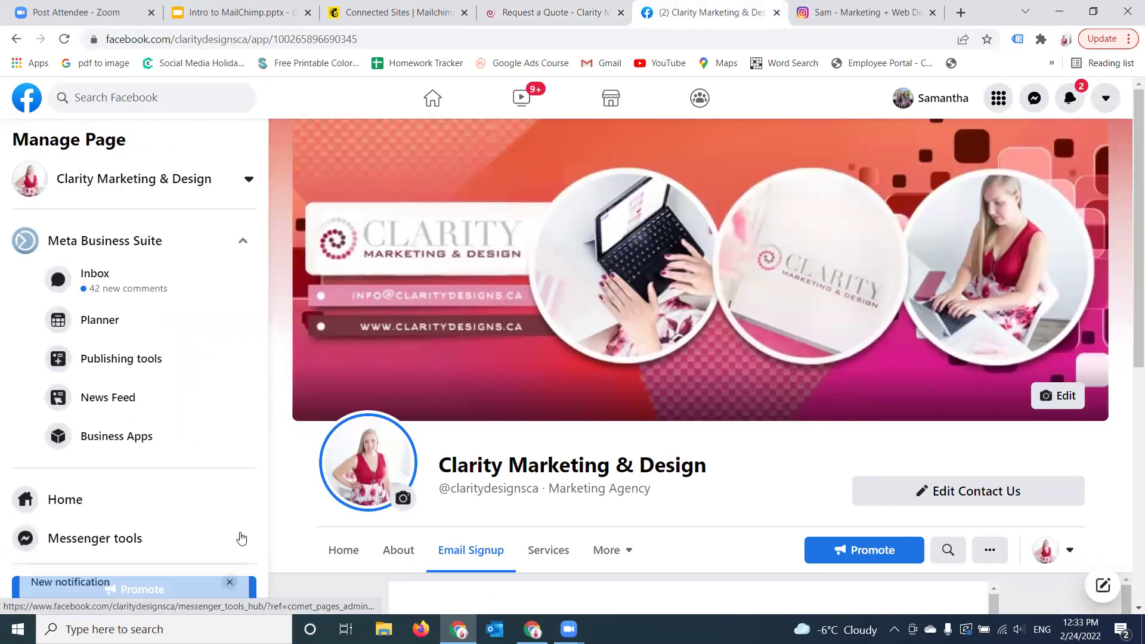
pyautogui.click(234, 531)
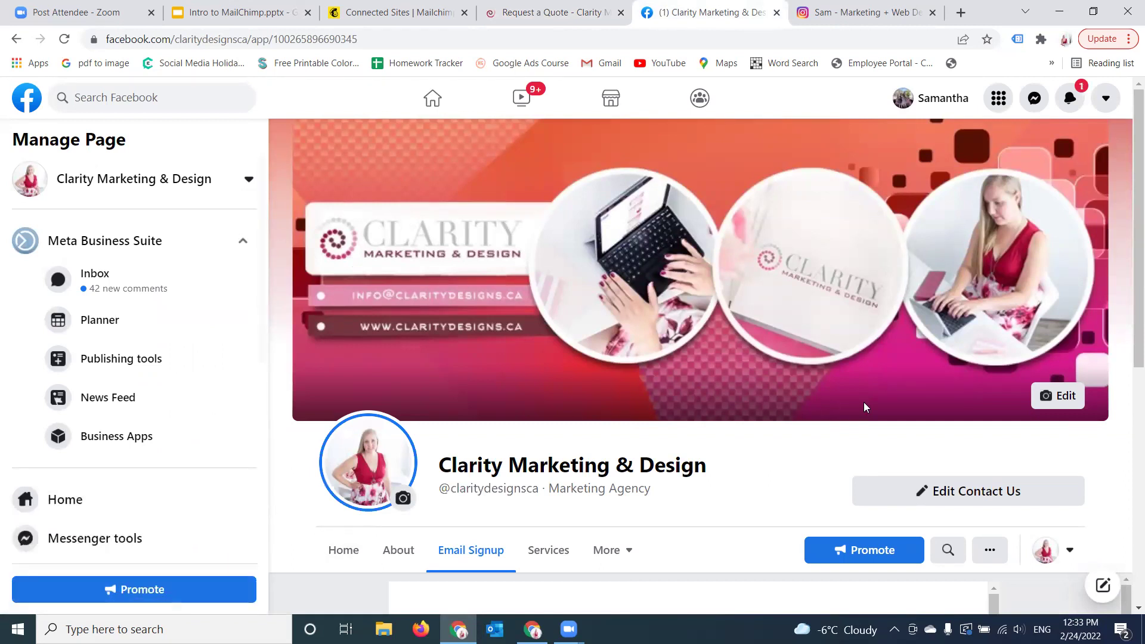
pyautogui.scroll(-2, 1129, 334)
pyautogui.scroll(-4, 1129, 334)
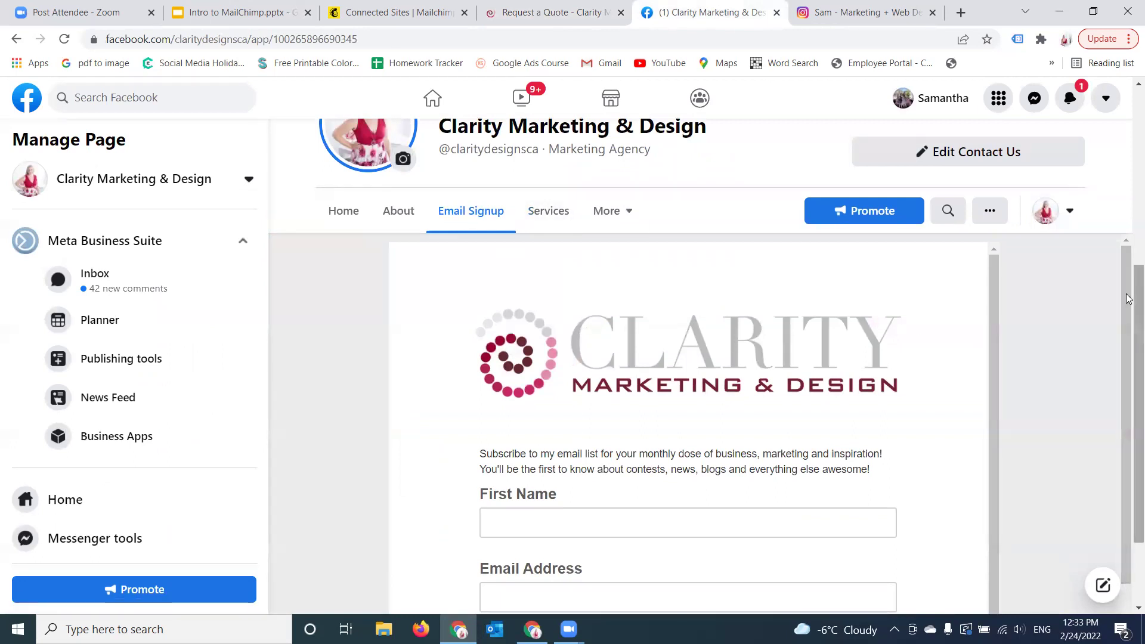
pyautogui.moveTo(1129, 293); pyautogui.dragTo(1129, 325)
pyautogui.moveTo(991, 255); pyautogui.dragTo(978, 187)
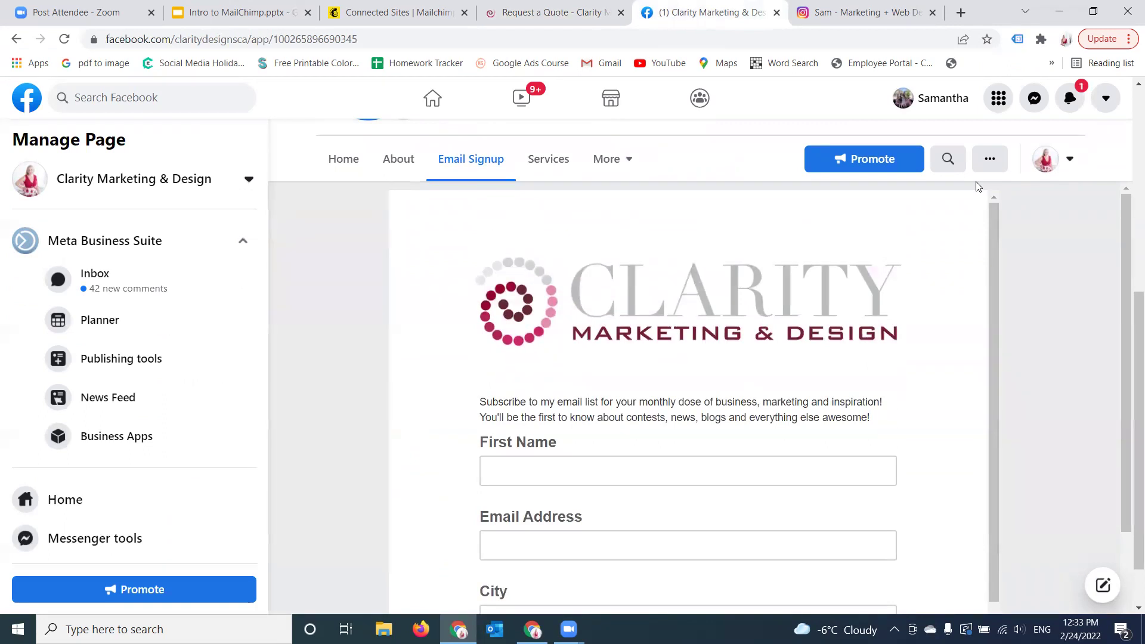
# Switch to the claritydesignsca Instagram profile, open its Linktree link and look through the listed links.
pyautogui.hotkey('ctrl', 'Tab')
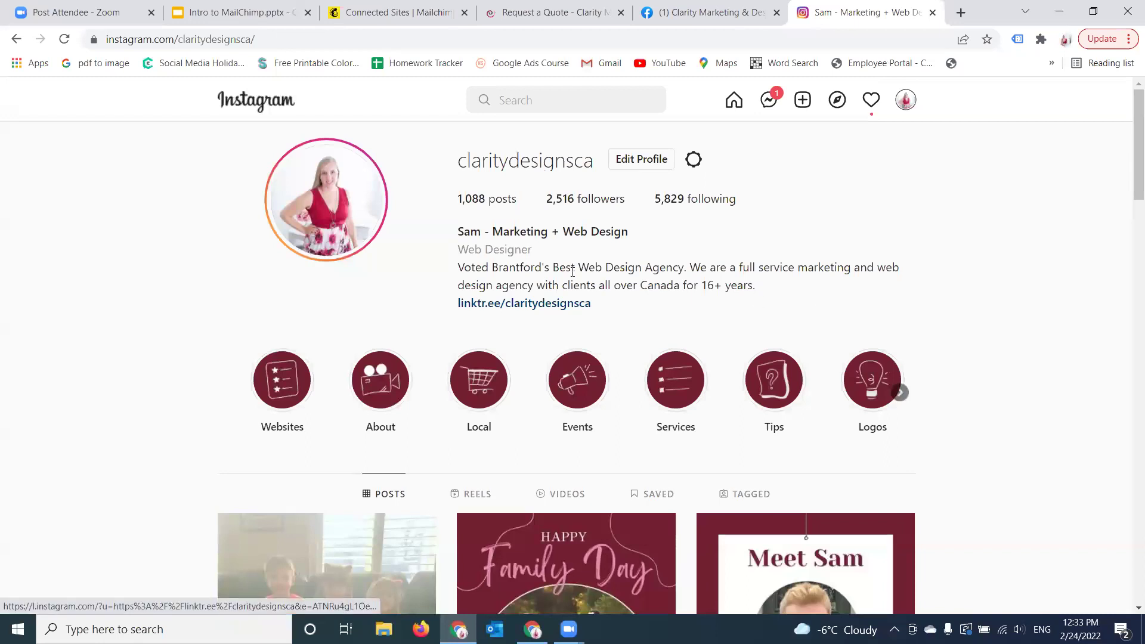
pyautogui.click(517, 304)
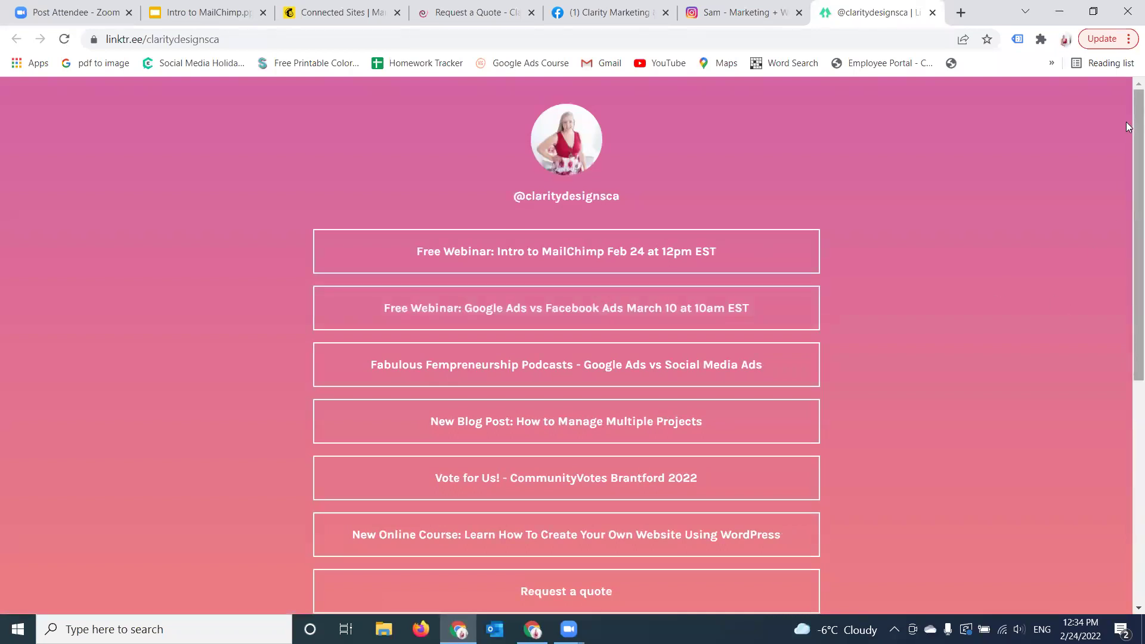
pyautogui.rightClick(1127, 146)
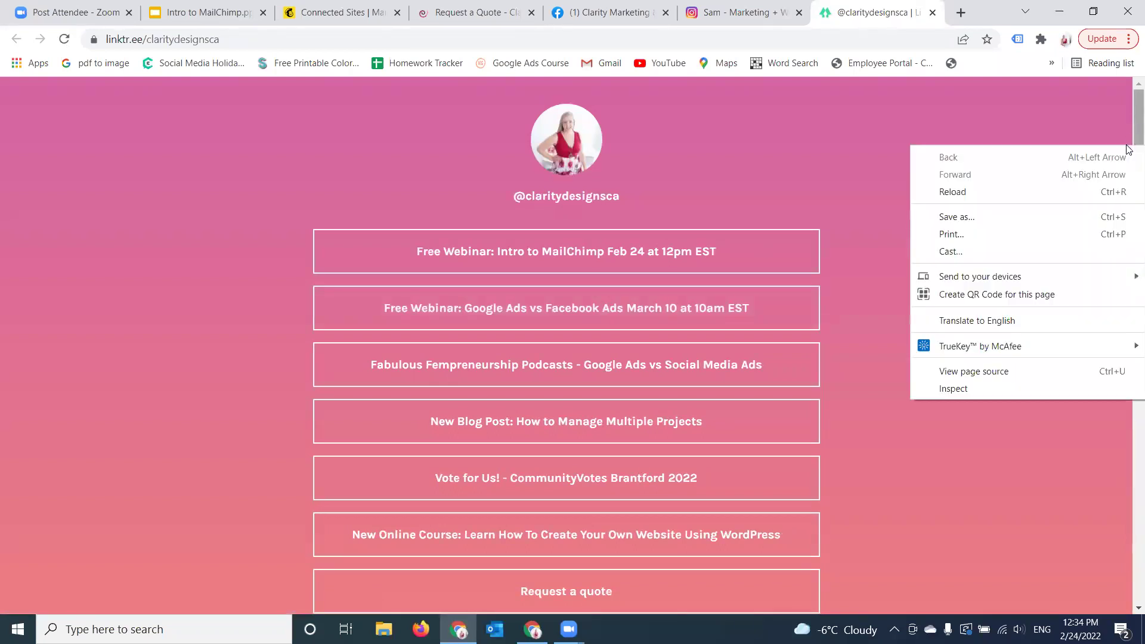
pyautogui.press('Escape')
pyautogui.scroll(-2, 1127, 179)
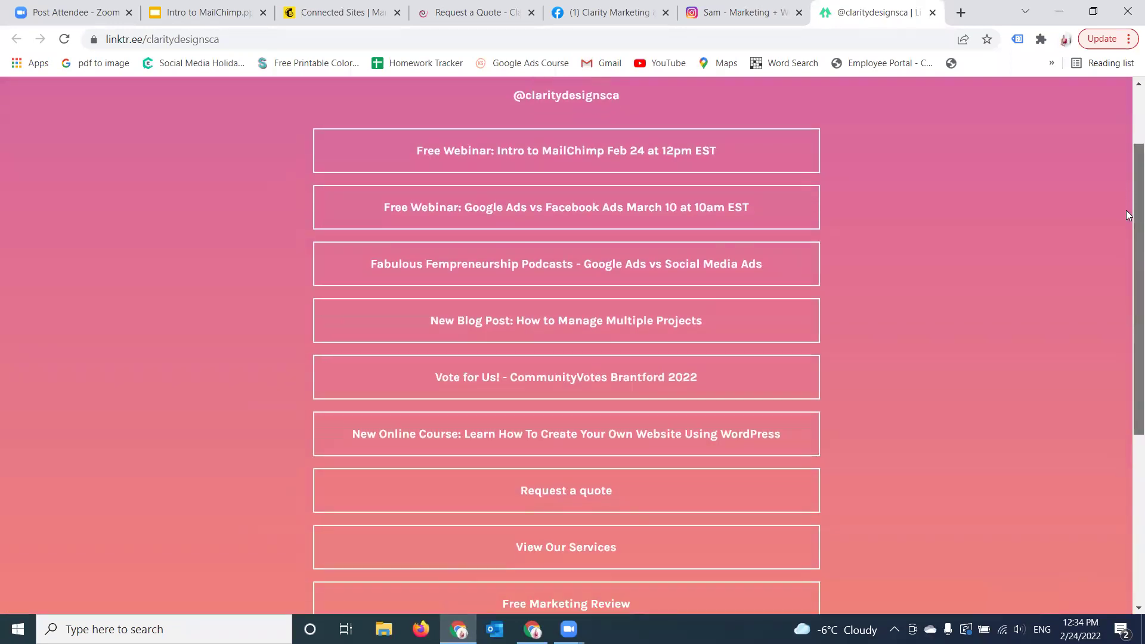
pyautogui.moveTo(1127, 218); pyautogui.dragTo(1127, 228)
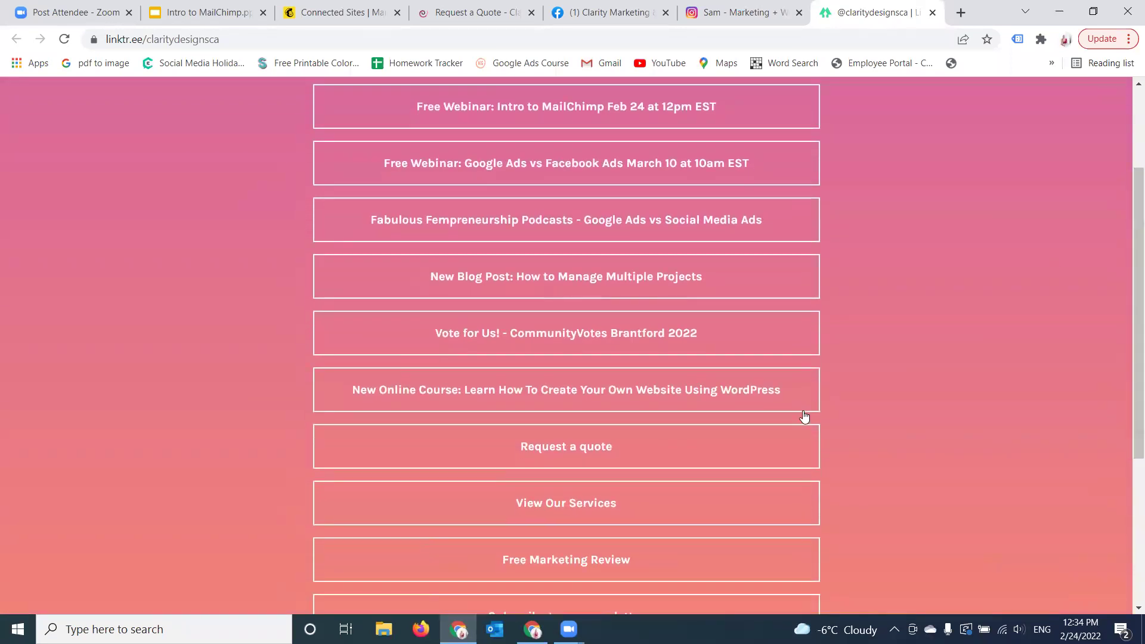
pyautogui.scroll(-2, 1128, 379)
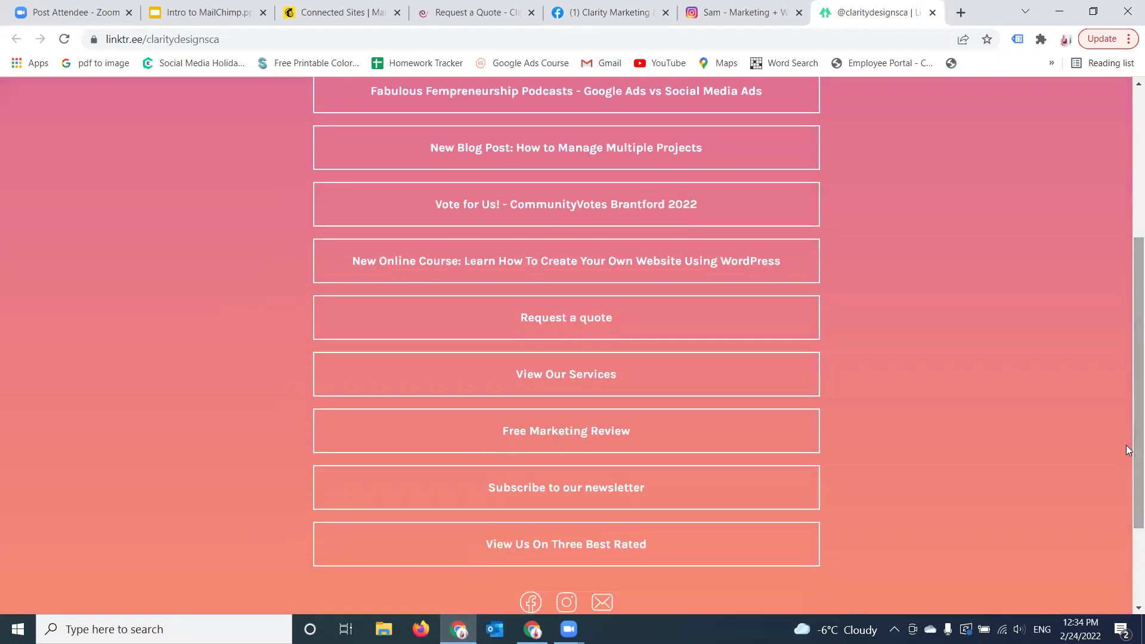
# Open the "Subscribe to our newsletter" link and look over the fields of the signup form.
pyautogui.click(591, 495)
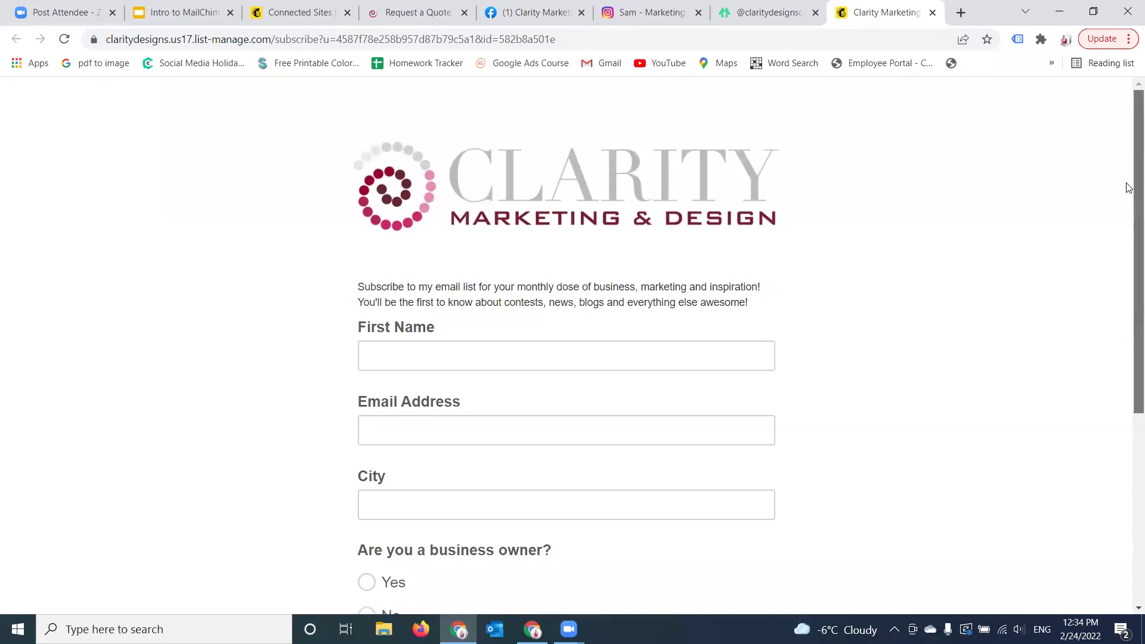
pyautogui.scroll(-3, 1129, 203)
pyautogui.scroll(3, 1129, 240)
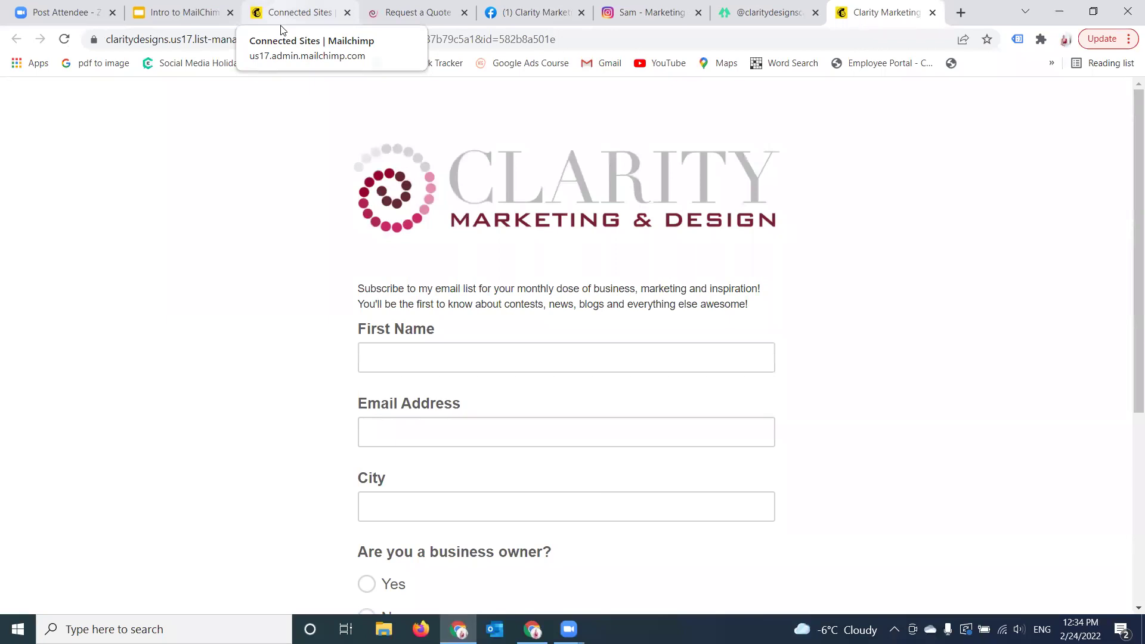
# Return to Mailchimp and open the signup forms page for the Clarity Main List audience.
pyautogui.click(280, 24)
pyautogui.moveTo(188, 327); pyautogui.dragTo(190, 165)
pyautogui.click(83, 189)
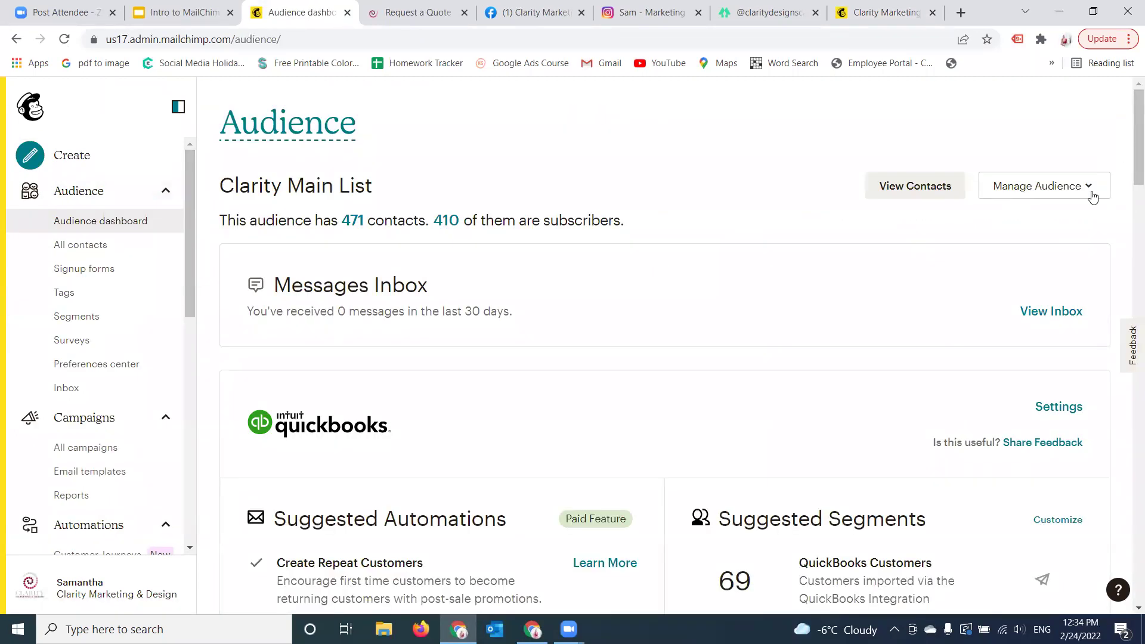
pyautogui.click(1091, 190)
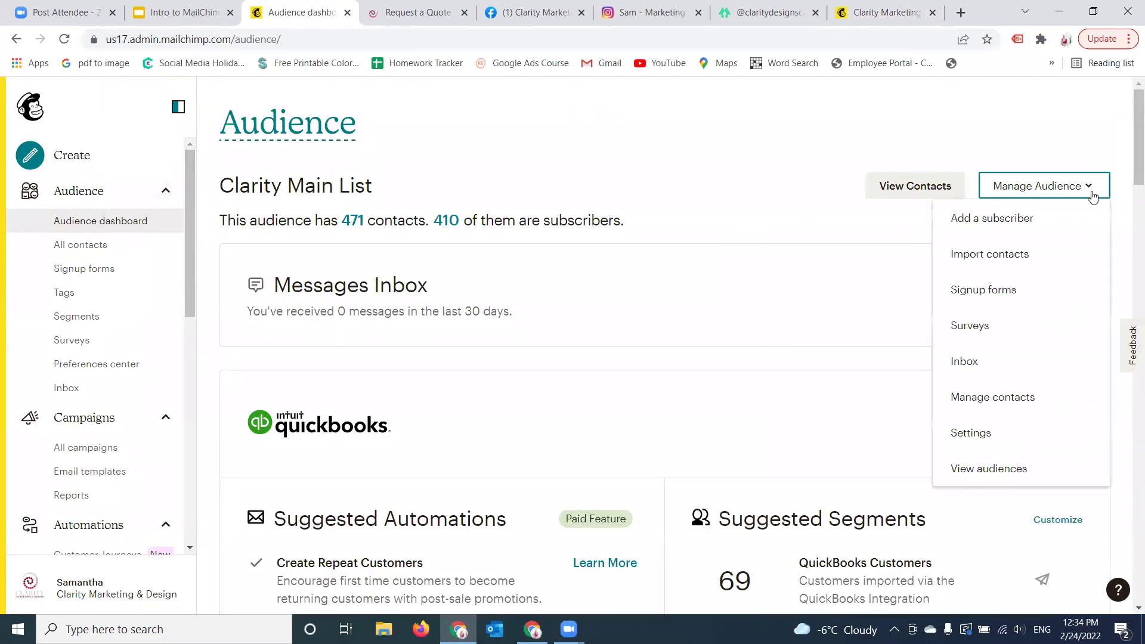
pyautogui.click(978, 297)
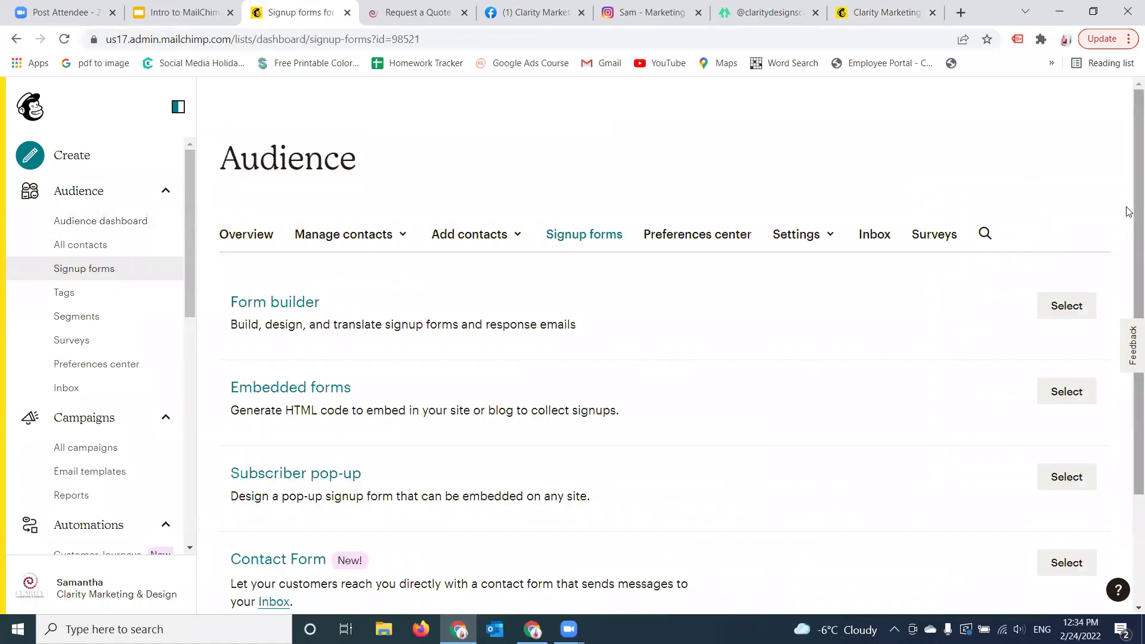
pyautogui.scroll(-2, 1129, 212)
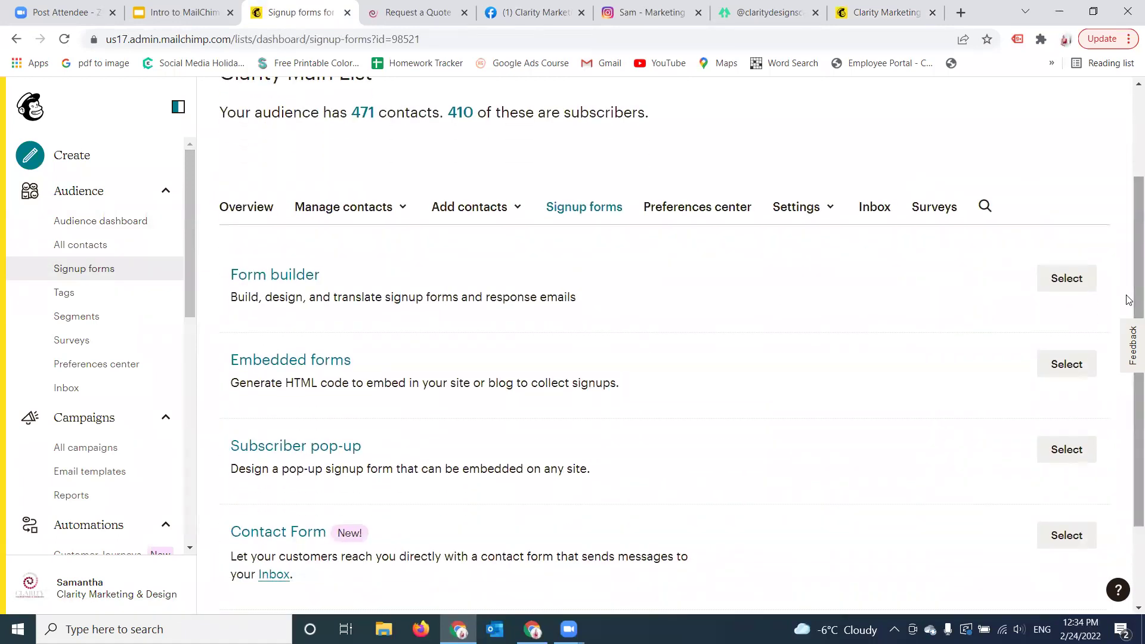
# Open the Form builder for the audience and copy the signup form URL.
pyautogui.click(1076, 280)
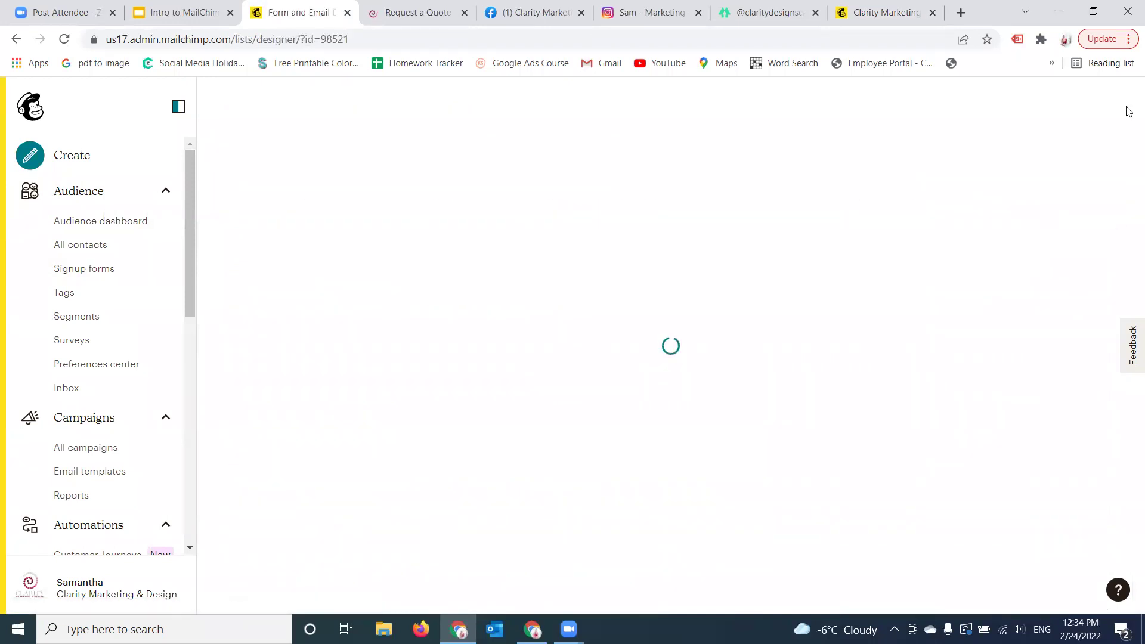
pyautogui.scroll(-2, 1129, 125)
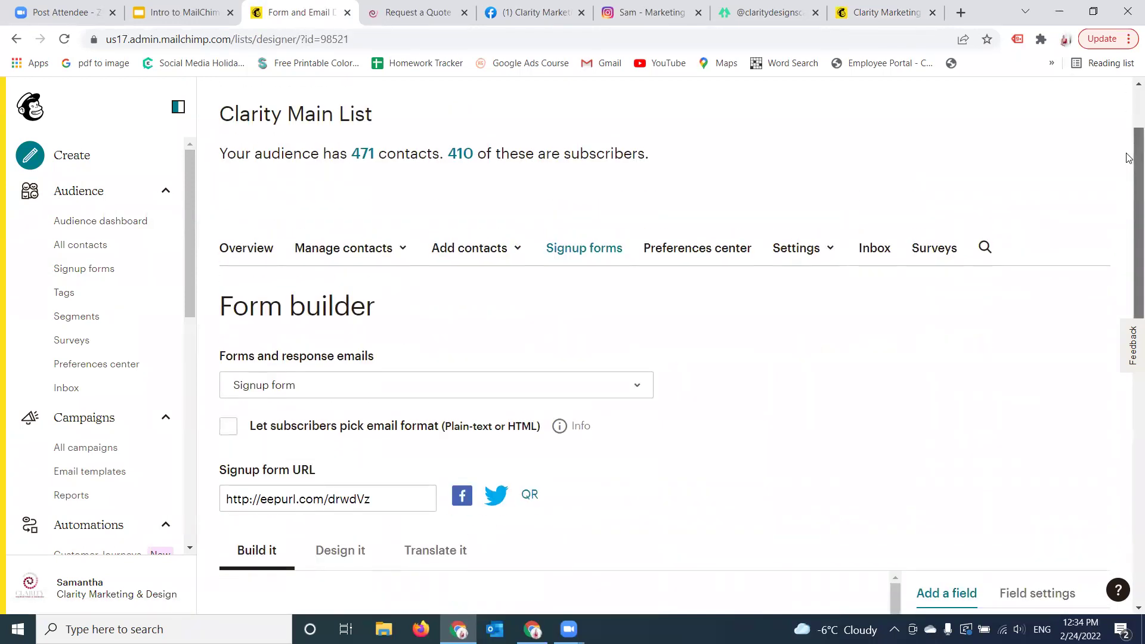
pyautogui.click(408, 448)
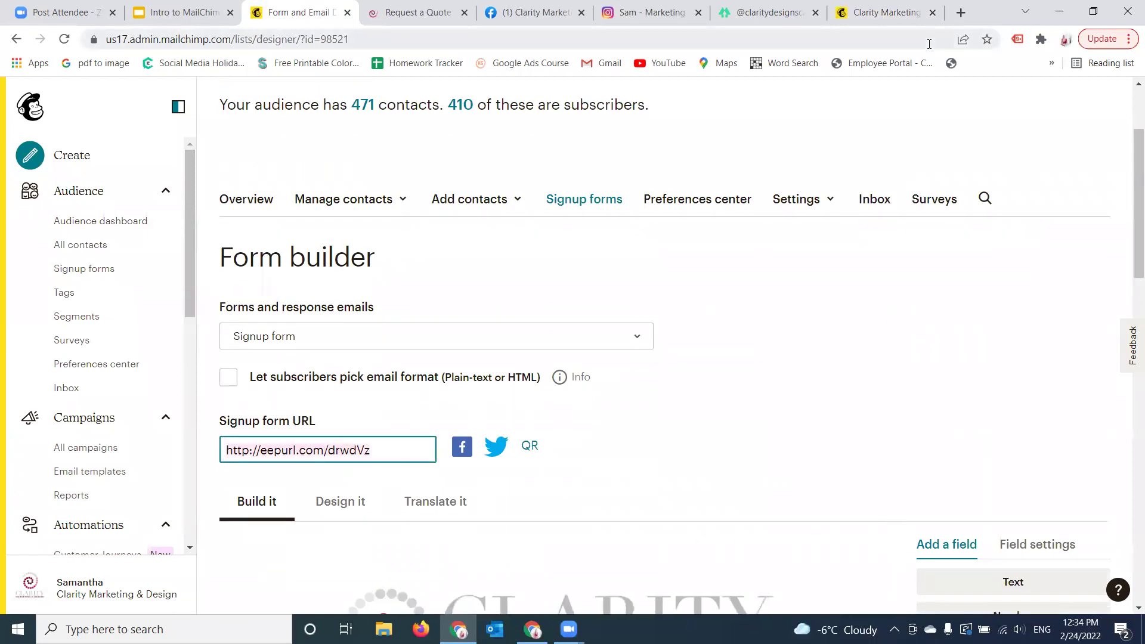
pyautogui.click(966, 13)
pyautogui.write('http://eepurl.com/dhwfVz')
pyautogui.press('Return')
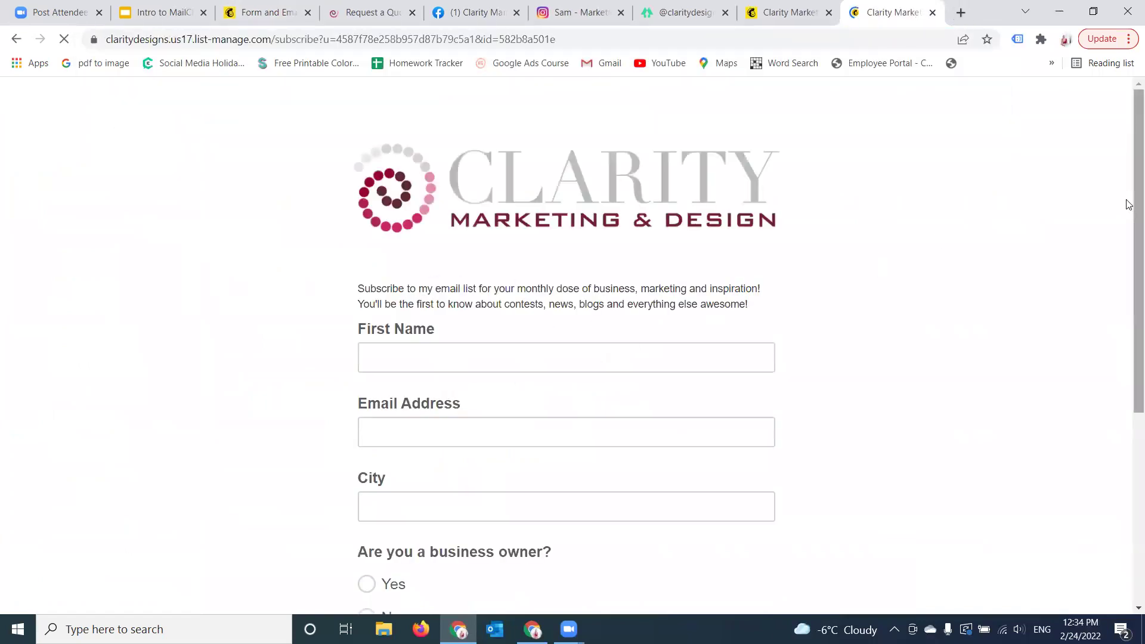
pyautogui.moveTo(1129, 196); pyautogui.dragTo(1129, 169)
pyautogui.scroll(-5, 1129, 169)
pyautogui.scroll(5, 1129, 308)
# Go back to the Linktree page and review its links, including the newsletter subscription entry.
pyautogui.click(645, 24)
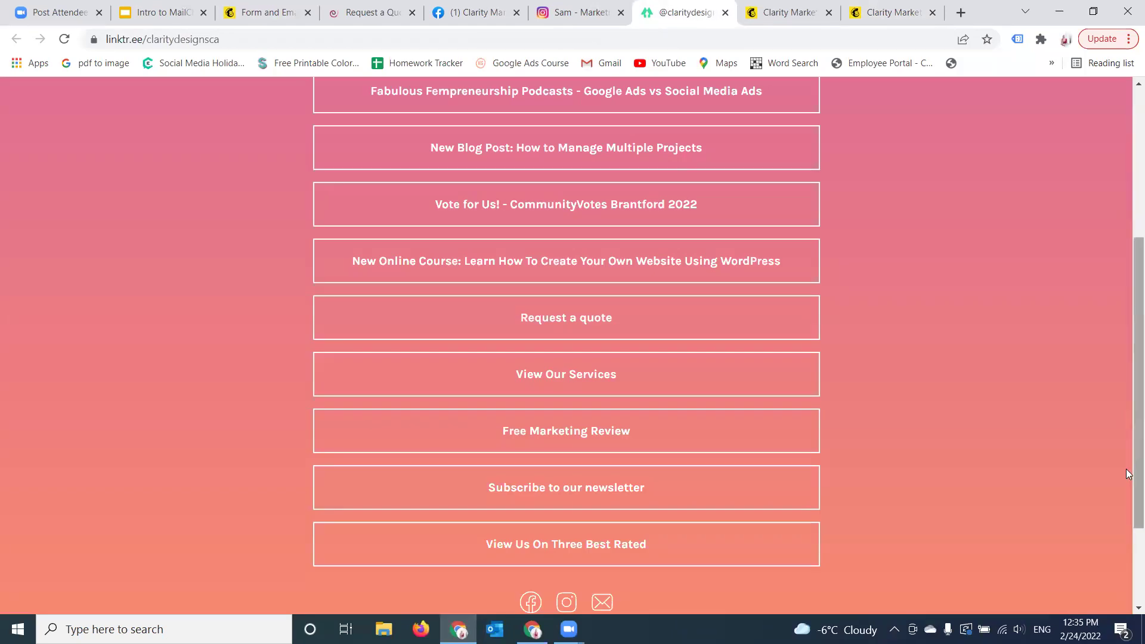
pyautogui.moveTo(1129, 473)
pyautogui.mouseDown()
pyautogui.moveTo(1129, 369)
pyautogui.moveTo(1123, 496)
pyautogui.moveTo(1120, 462)
pyautogui.mouseUp()
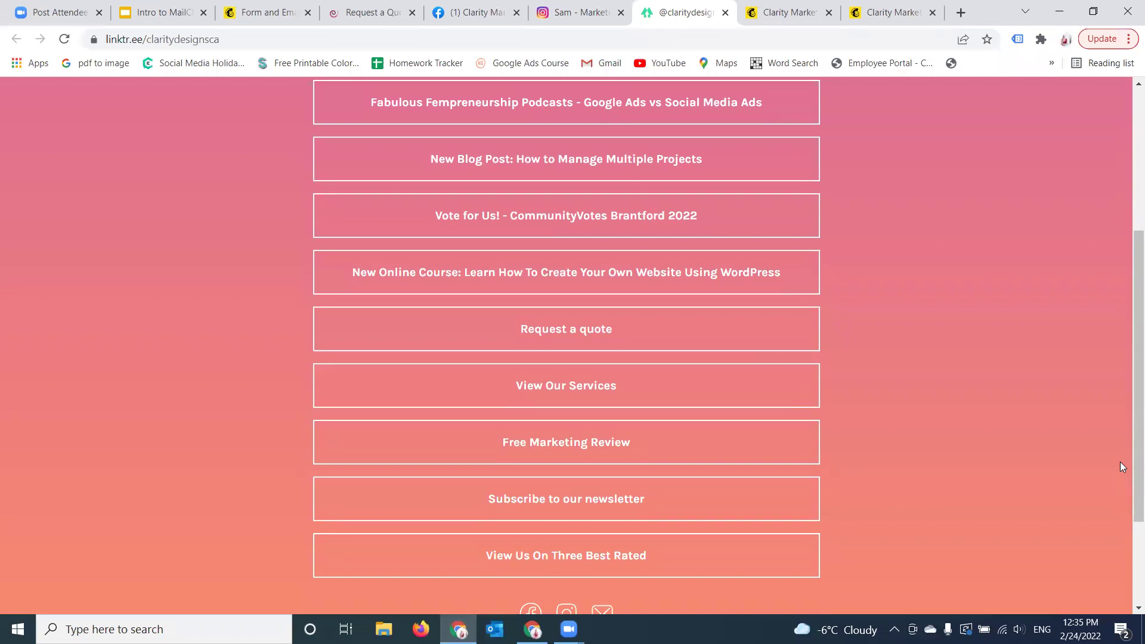
pyautogui.moveTo(1128, 474); pyautogui.dragTo(1128, 297)
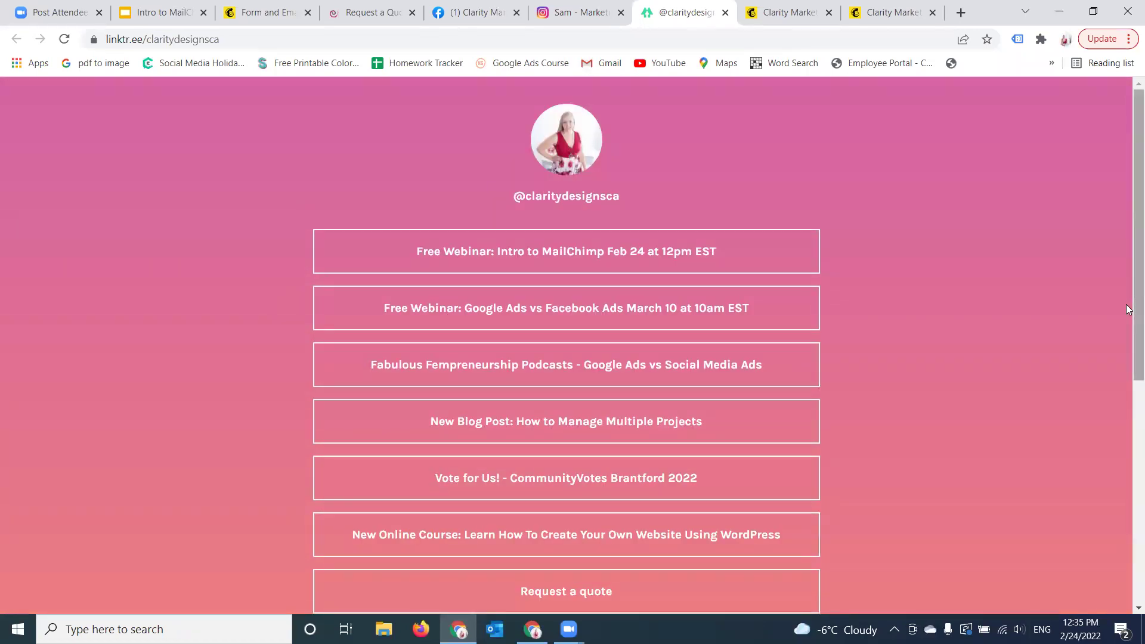
pyautogui.scroll(-3, 664, 442)
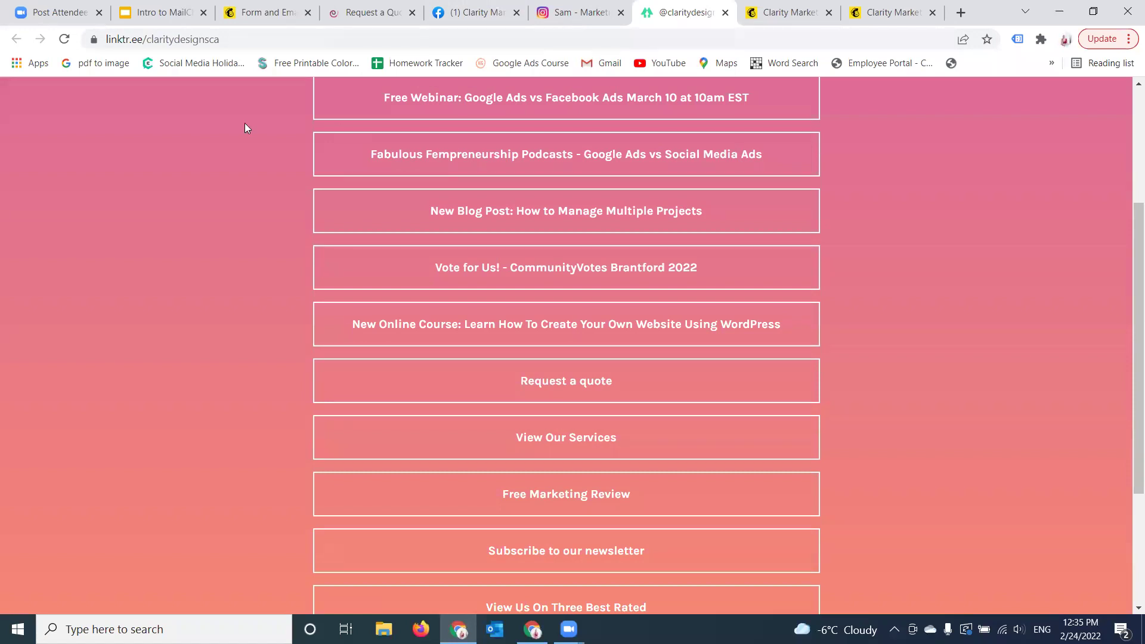
# Check the Intro to MailChimp presentation in Google Slides and return to Mailchimp's Form builder.
pyautogui.click(156, 19)
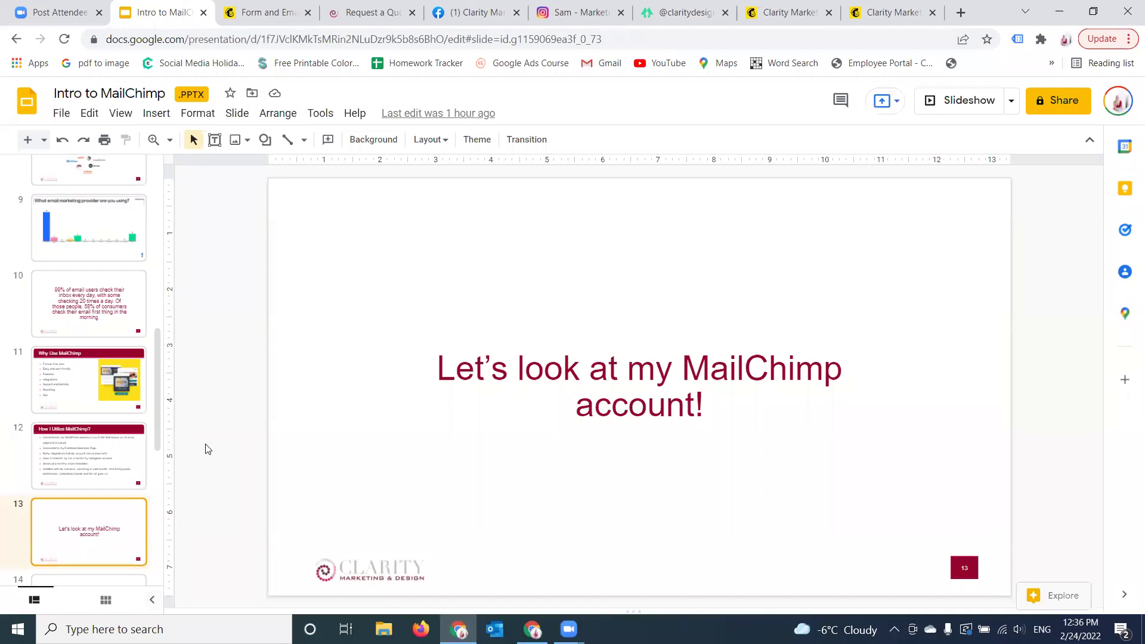
pyautogui.hotkey('ctrl', 'Tab')
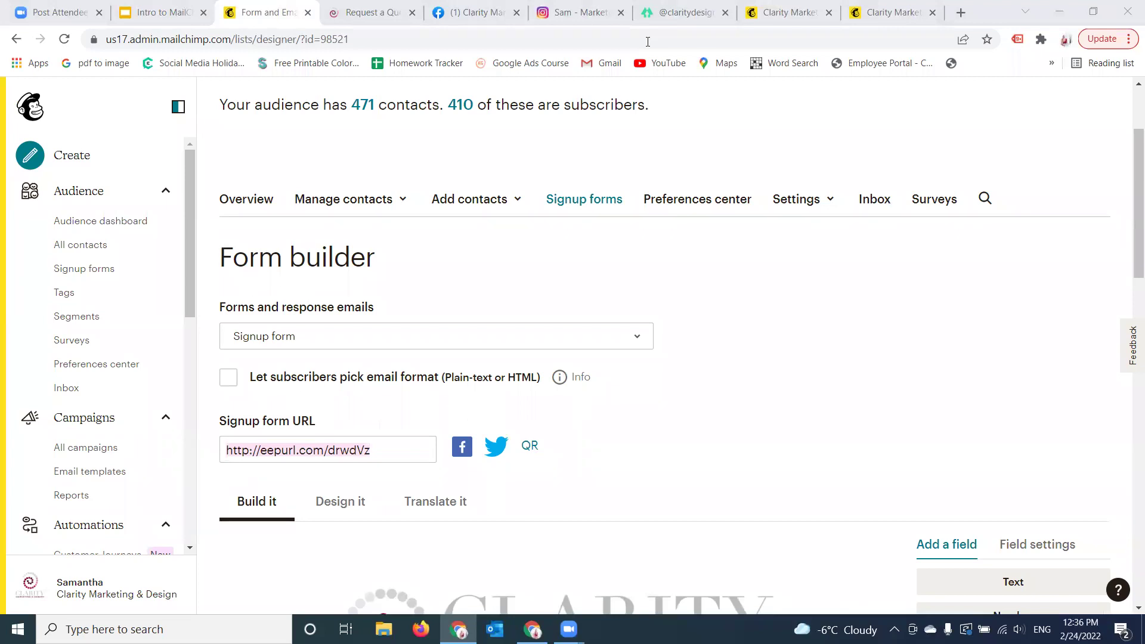
pyautogui.click(287, 141)
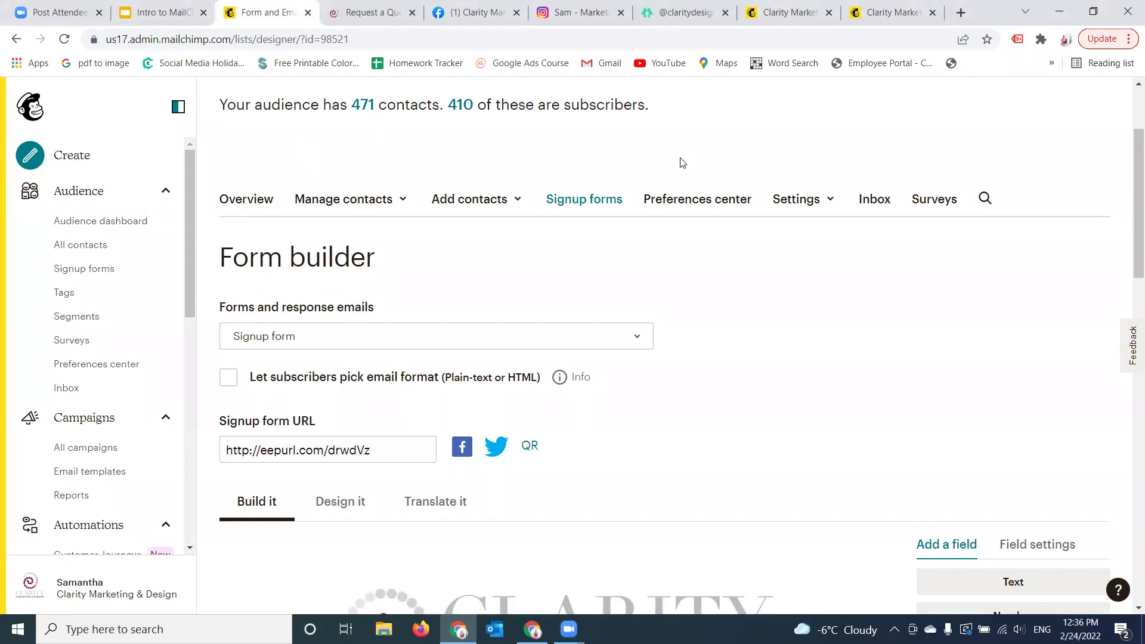
# Open the audience's Tags page and look through the full list of tags, from 2020 customer to WordPress Webinar Dec 15.
pyautogui.click(63, 293)
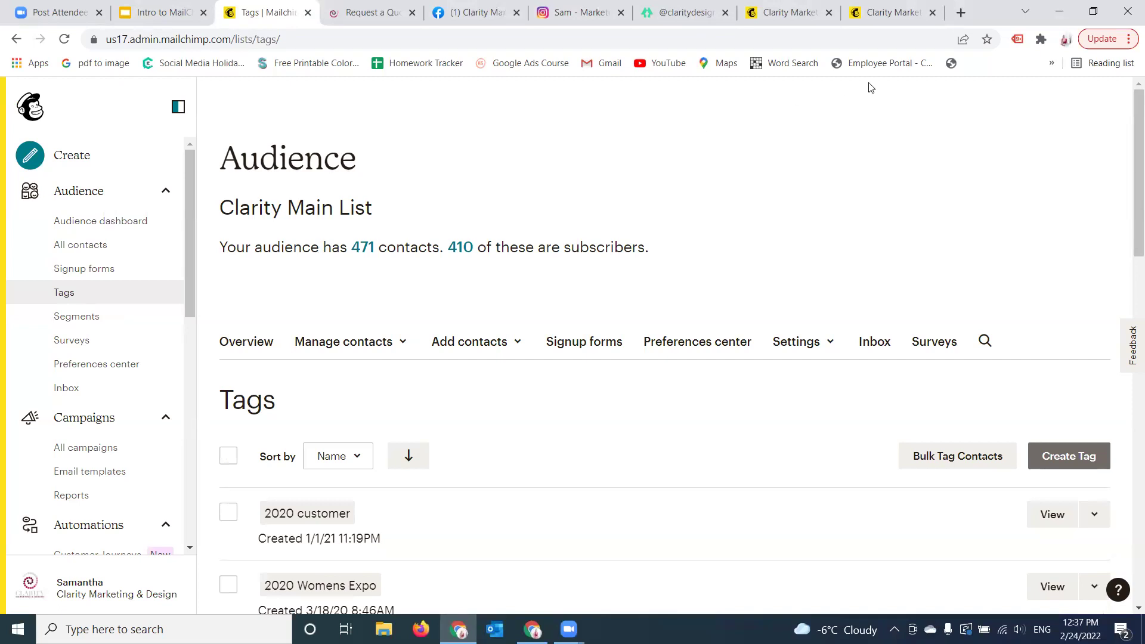
pyautogui.scroll(-1, 1129, 283)
pyautogui.scroll(-3, 1129, 283)
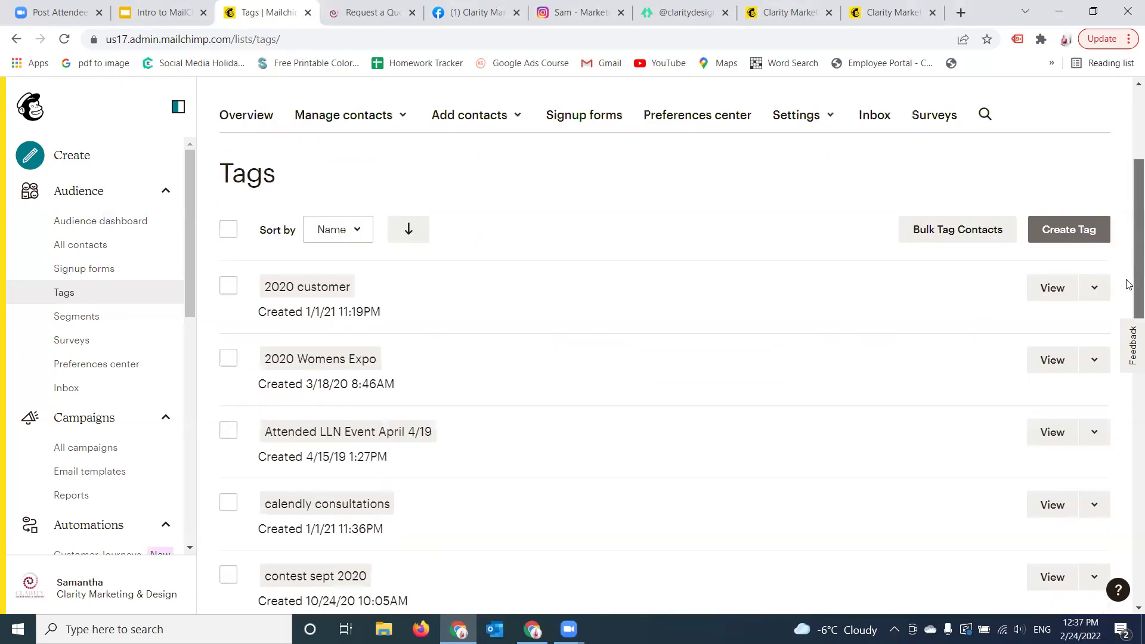
pyautogui.scroll(-1, 1129, 283)
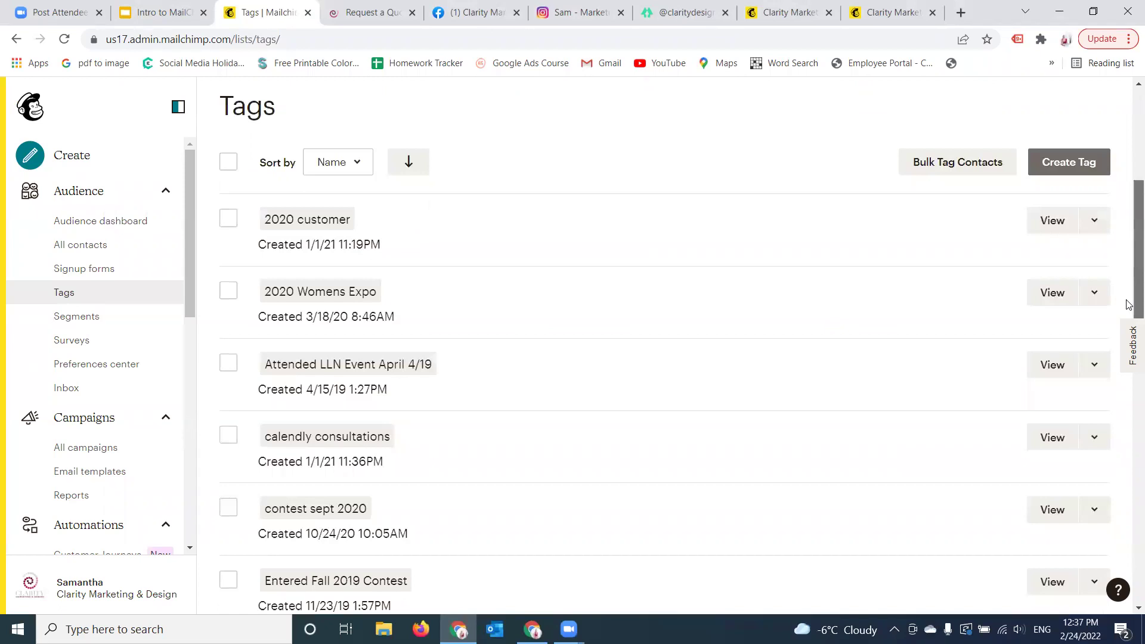
pyautogui.scroll(-7, 1129, 305)
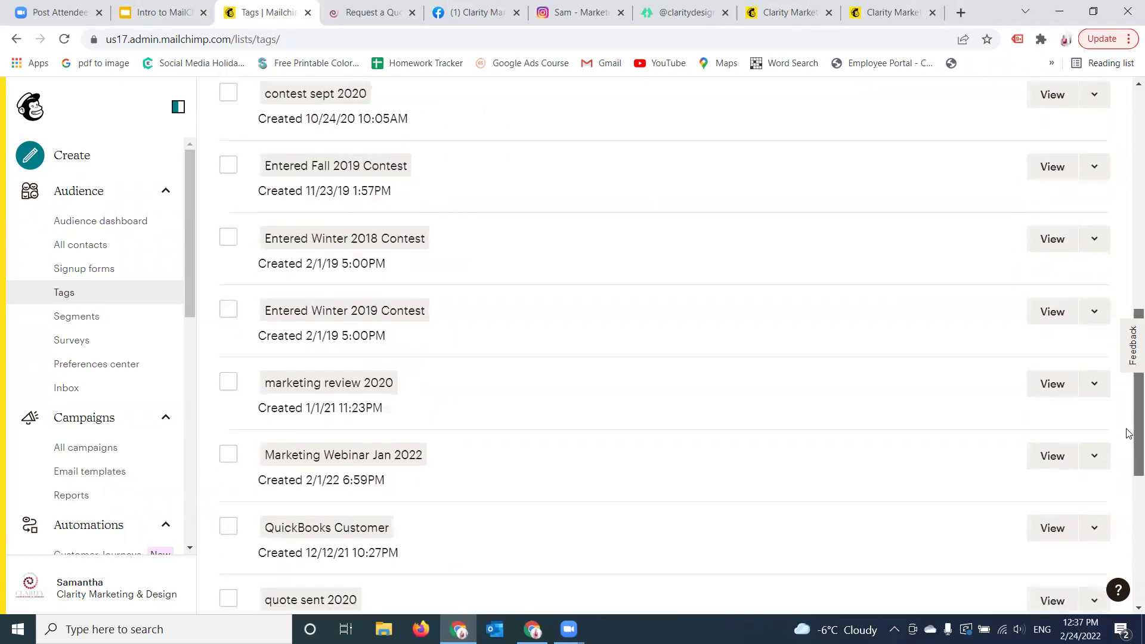
pyautogui.scroll(-2, 1129, 441)
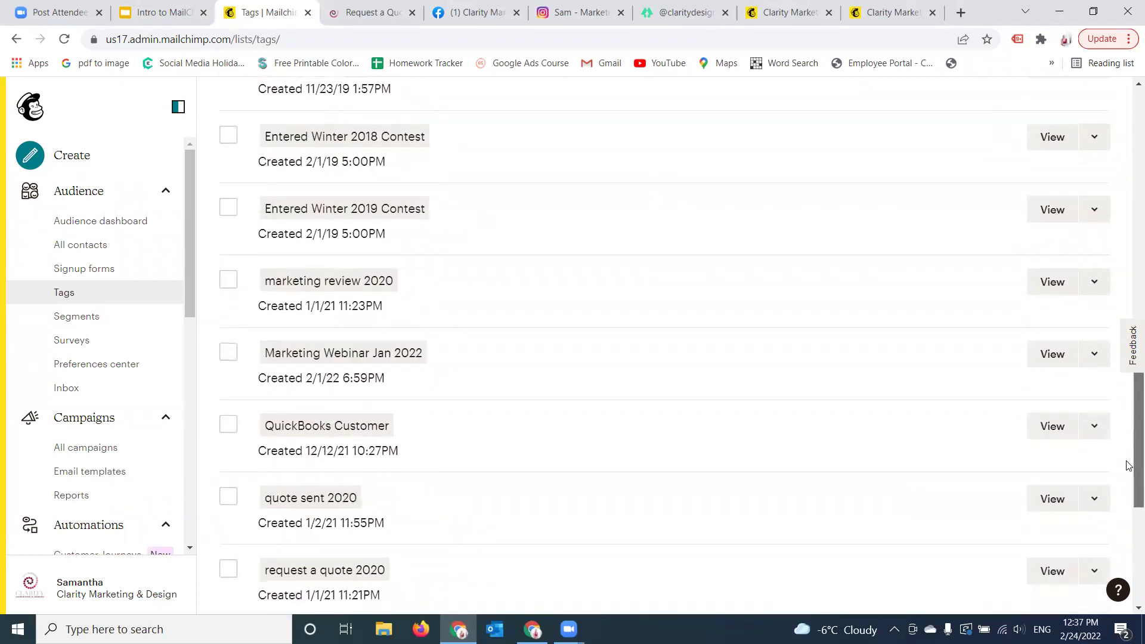
pyautogui.scroll(1, 1129, 466)
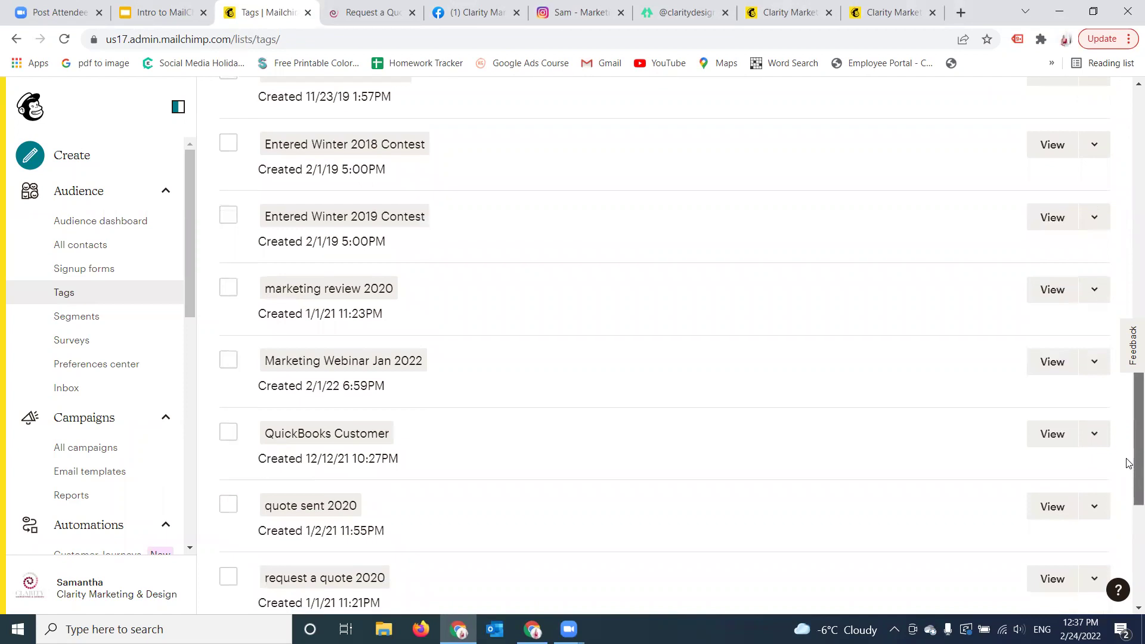
pyautogui.scroll(-4, 1129, 478)
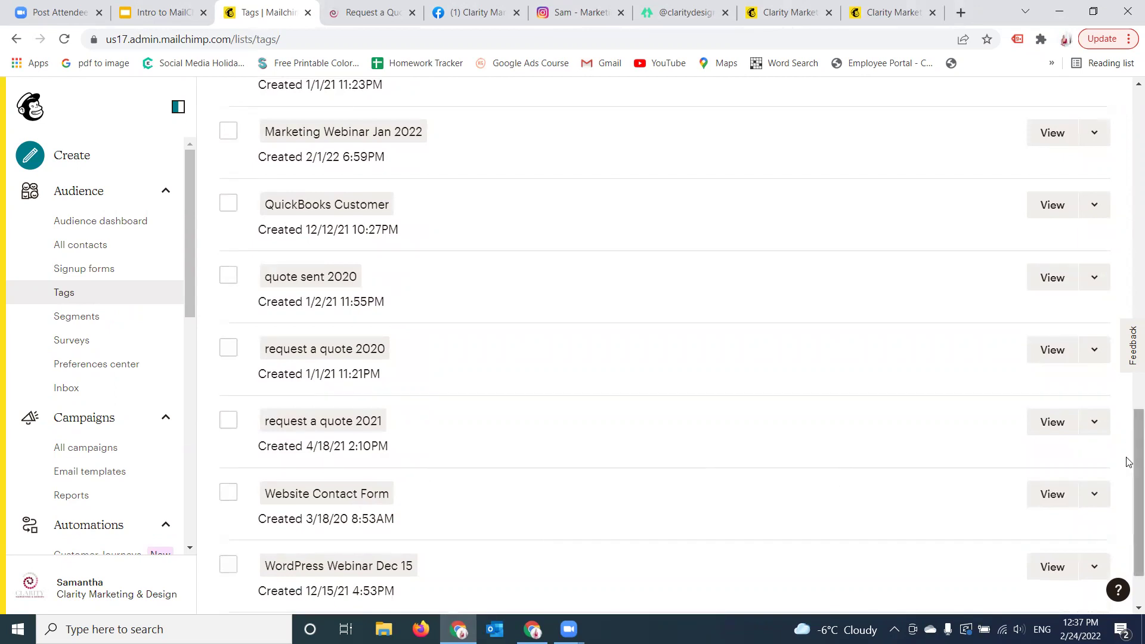
pyautogui.scroll(-1, 1129, 498)
pyautogui.scroll(-1, 1129, 498)
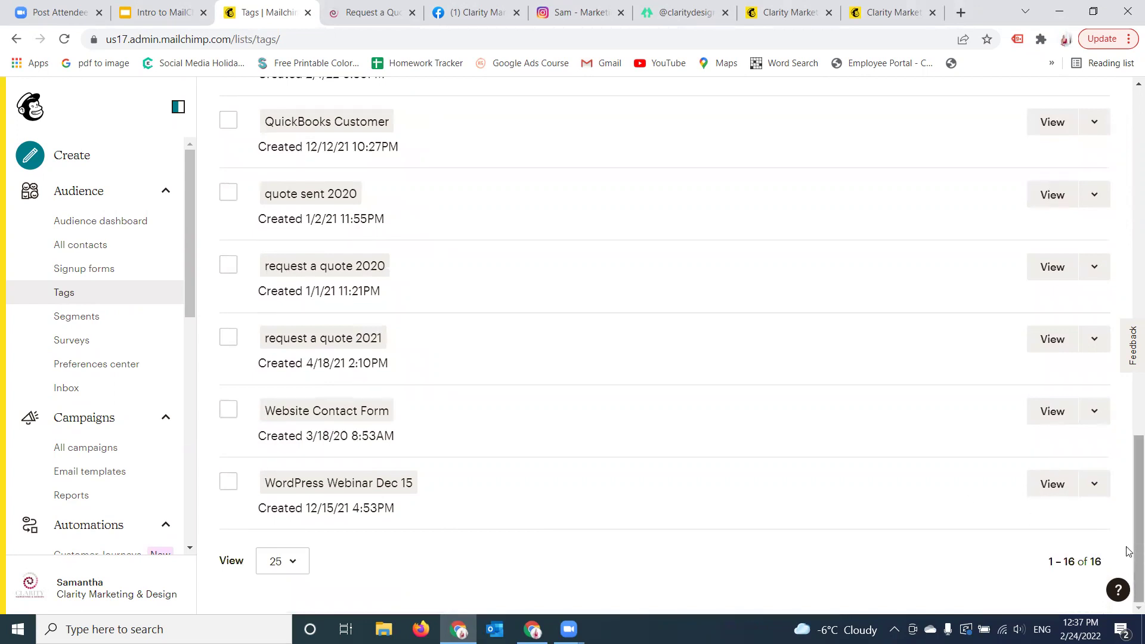
pyautogui.moveTo(1129, 552); pyautogui.dragTo(1129, 382)
pyautogui.scroll(8, 670, 406)
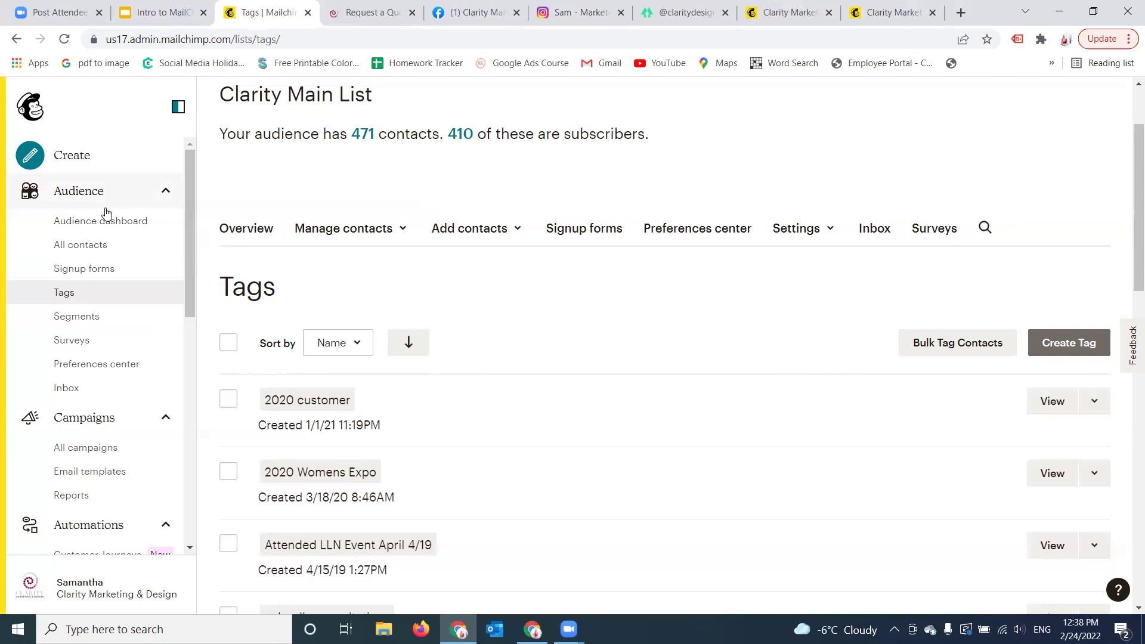
# View the audience's Segments page, and go back to the tag list to compare the contest and webinar tags.
pyautogui.click(72, 316)
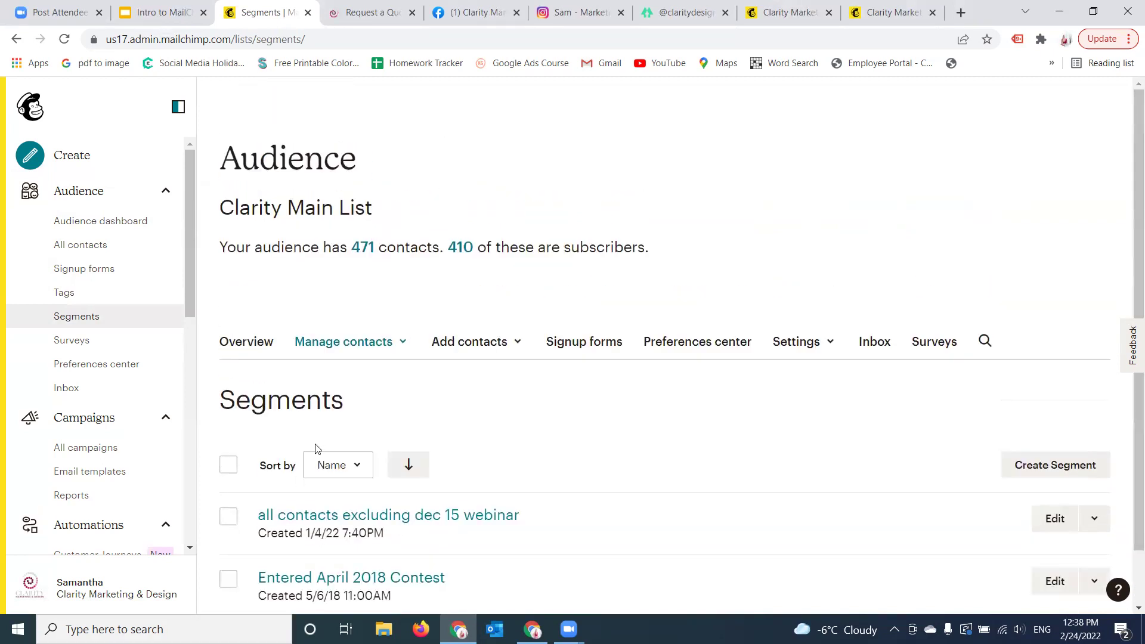
pyautogui.click(65, 292)
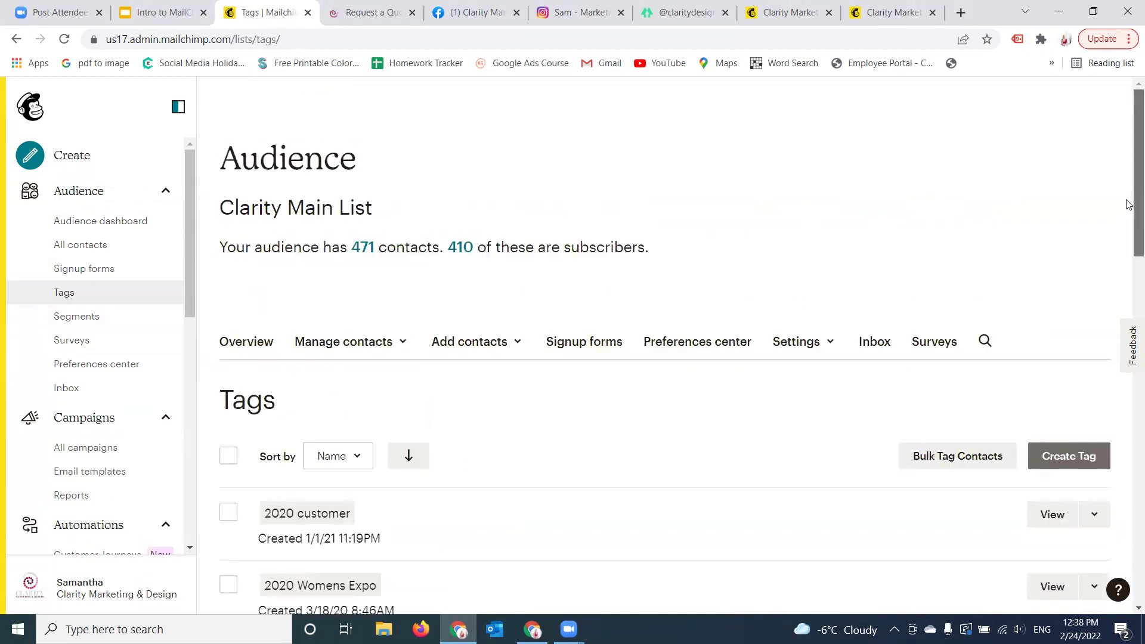
pyautogui.scroll(-10, 1129, 294)
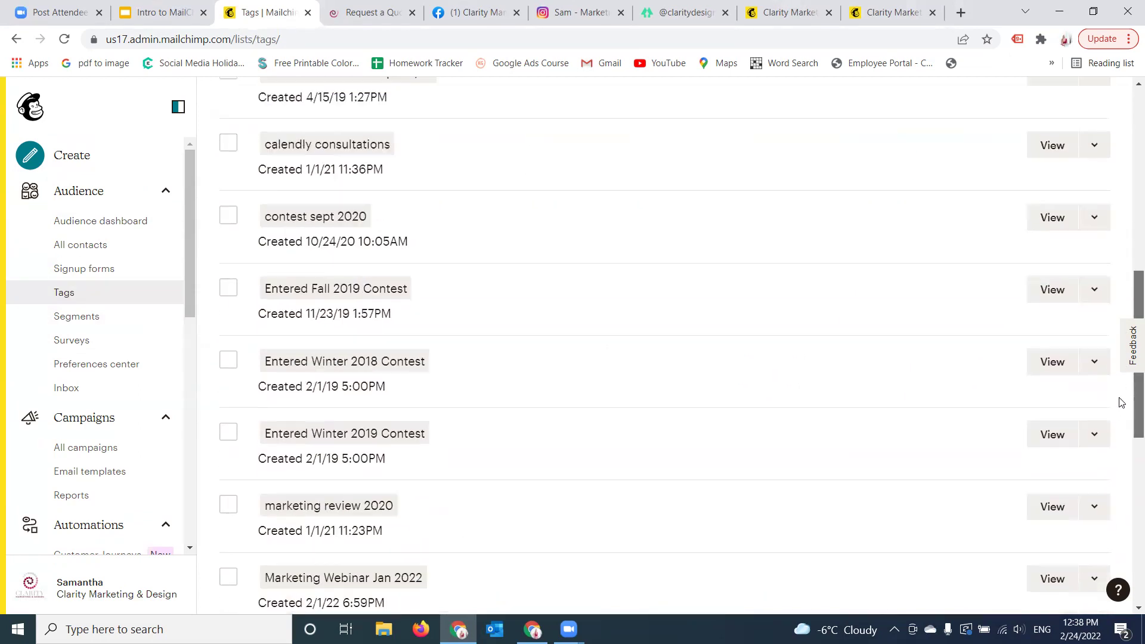
pyautogui.scroll(-1, 1120, 403)
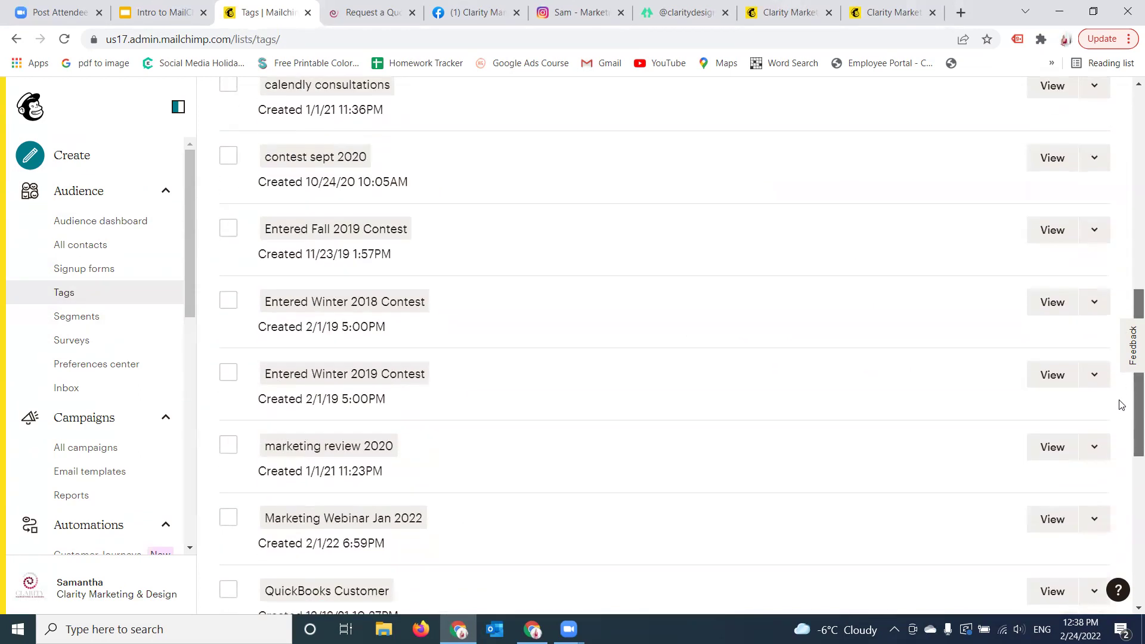
# Open the list of all contacts and examine its Tags and Email Marketing columns.
pyautogui.click(107, 246)
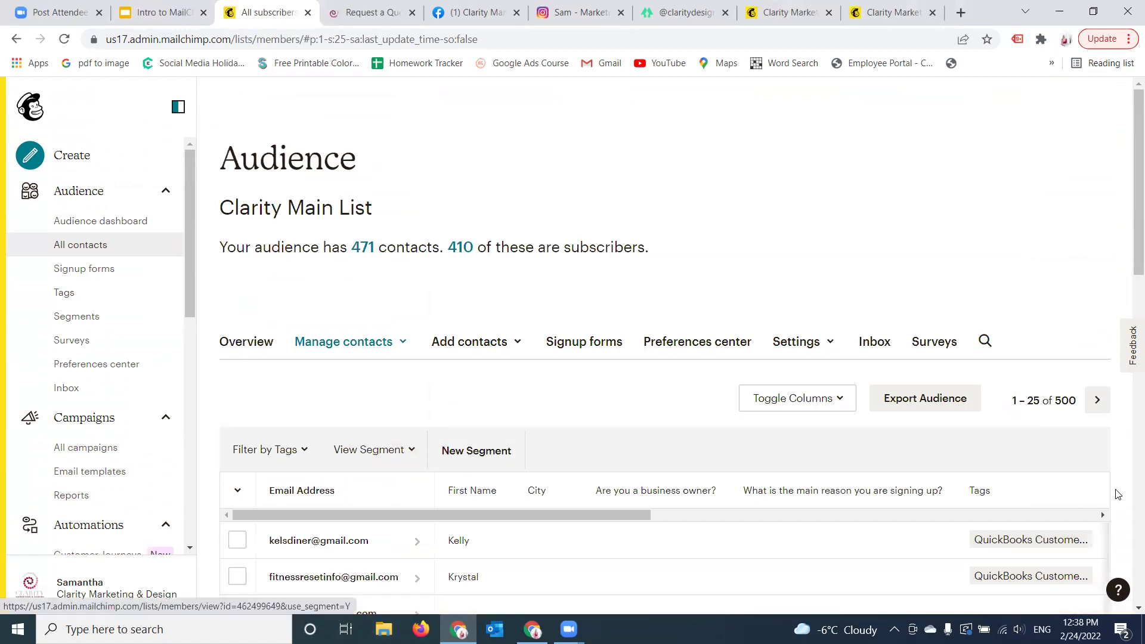
pyautogui.moveTo(1133, 256); pyautogui.dragTo(1133, 263)
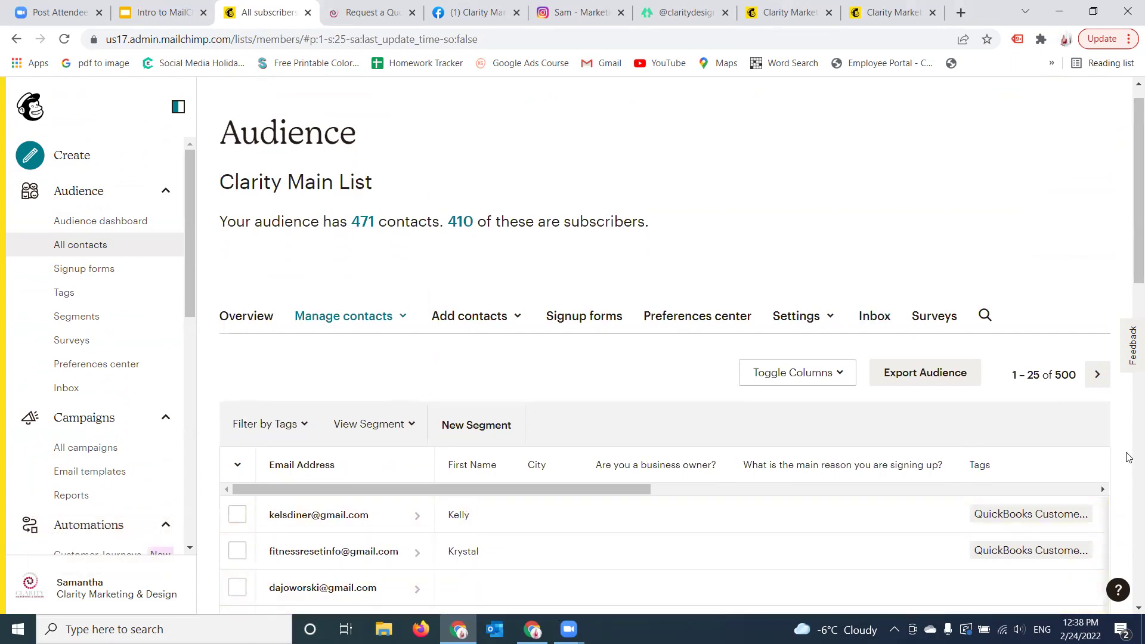
pyautogui.moveTo(618, 491); pyautogui.dragTo(807, 494)
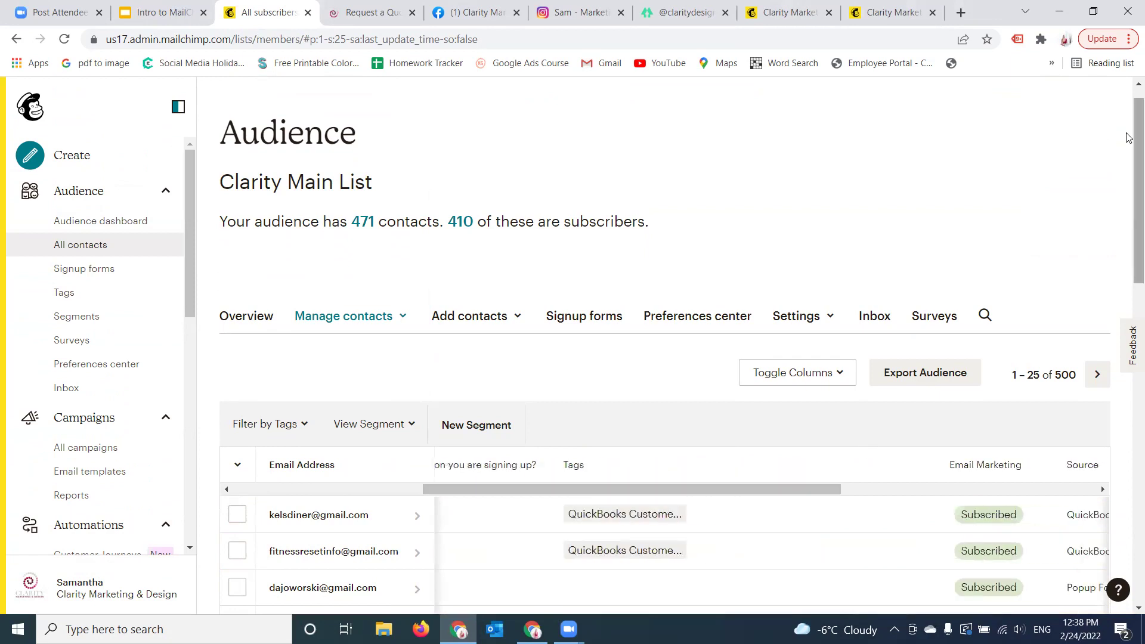
pyautogui.scroll(-5, 1129, 137)
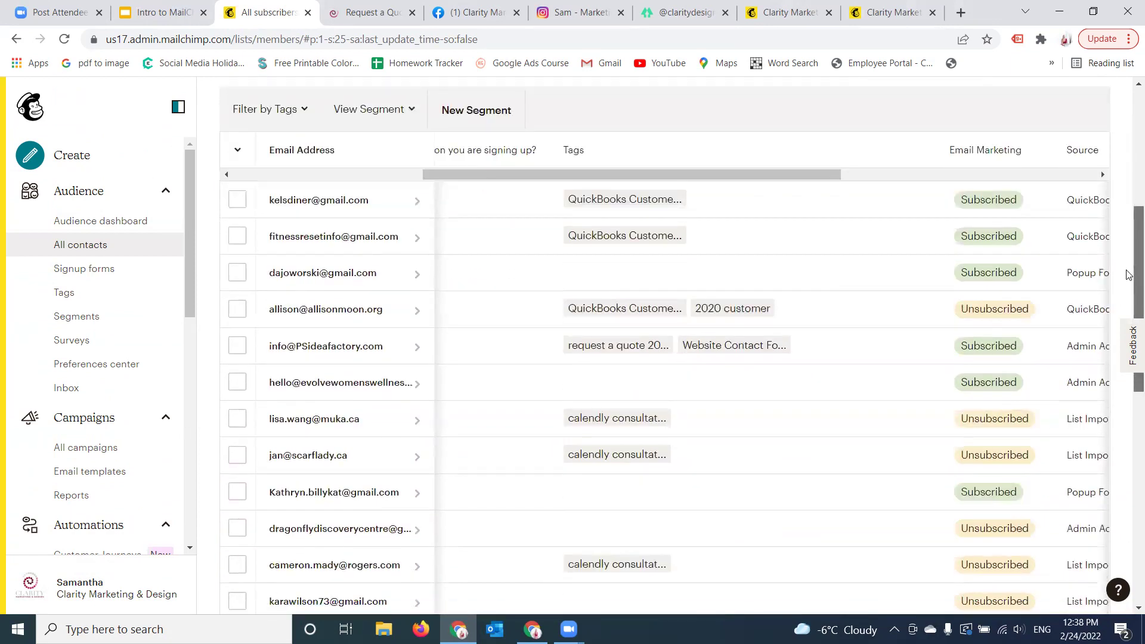
pyautogui.scroll(-6, 1129, 275)
pyautogui.moveTo(1129, 381); pyautogui.dragTo(1129, 113)
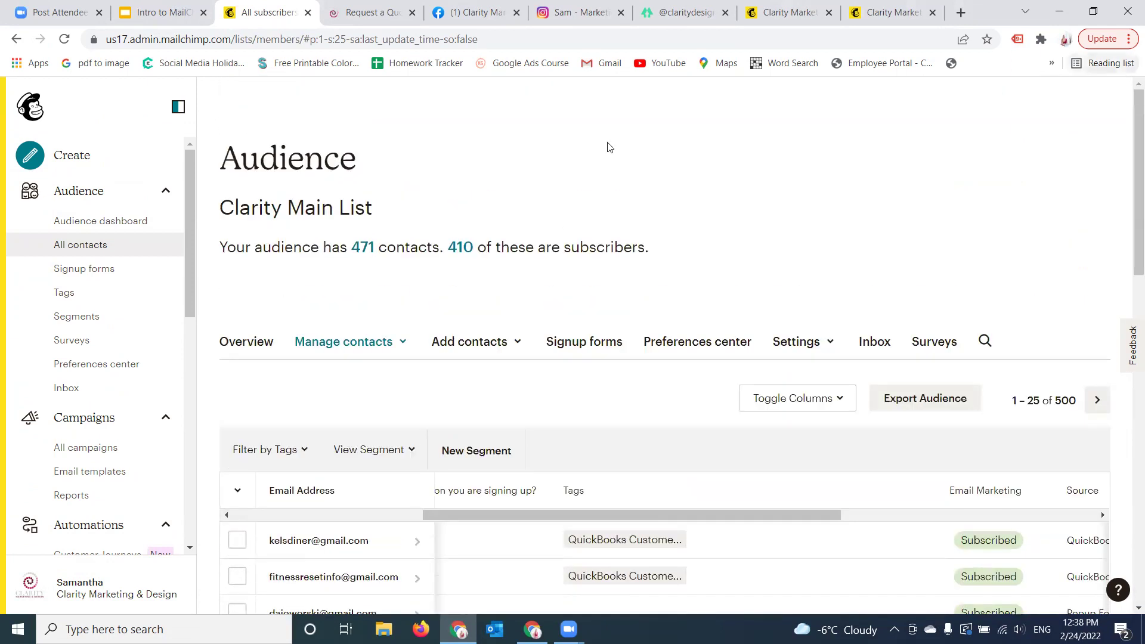
pyautogui.click(82, 240)
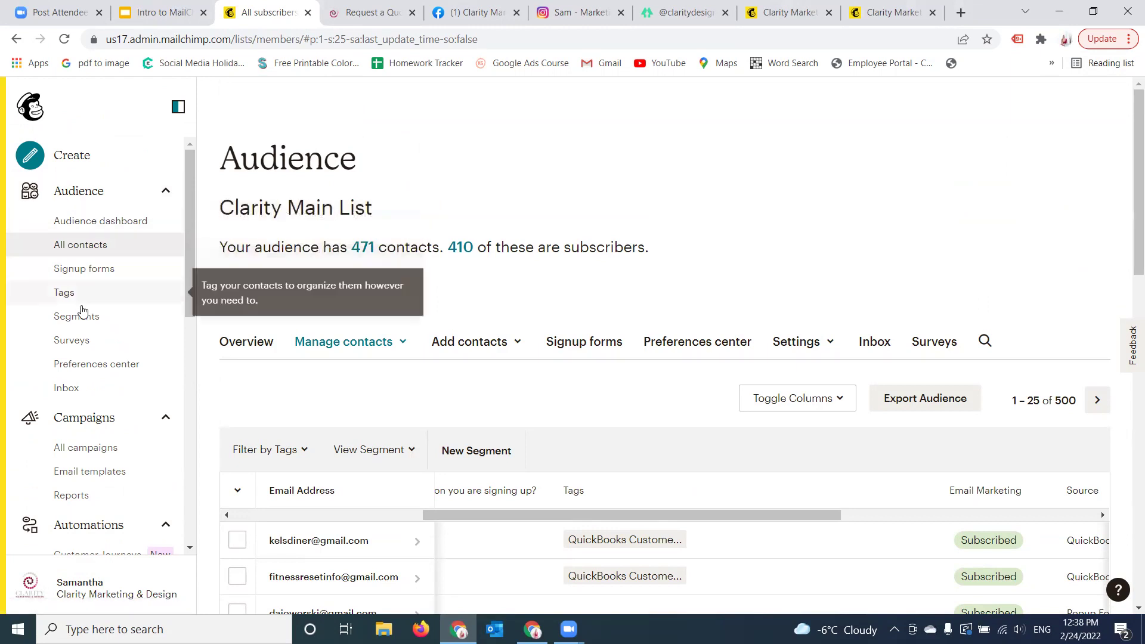
# Revisit the Tags page and open the Audience dashboard for Clarity Main List.
pyautogui.click(66, 293)
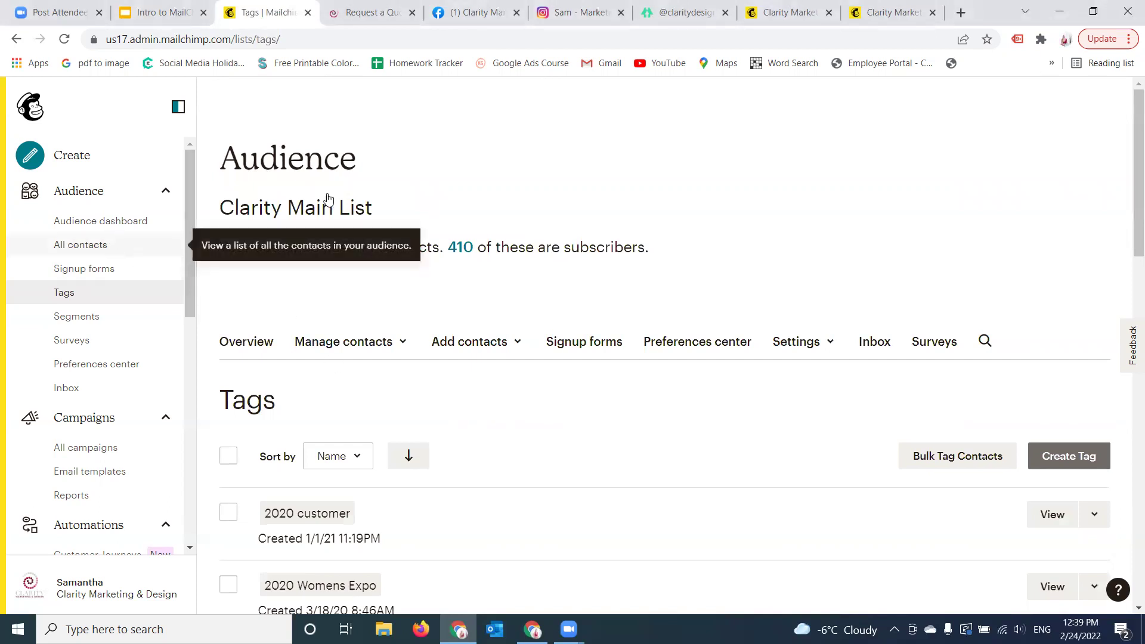
pyautogui.click(75, 200)
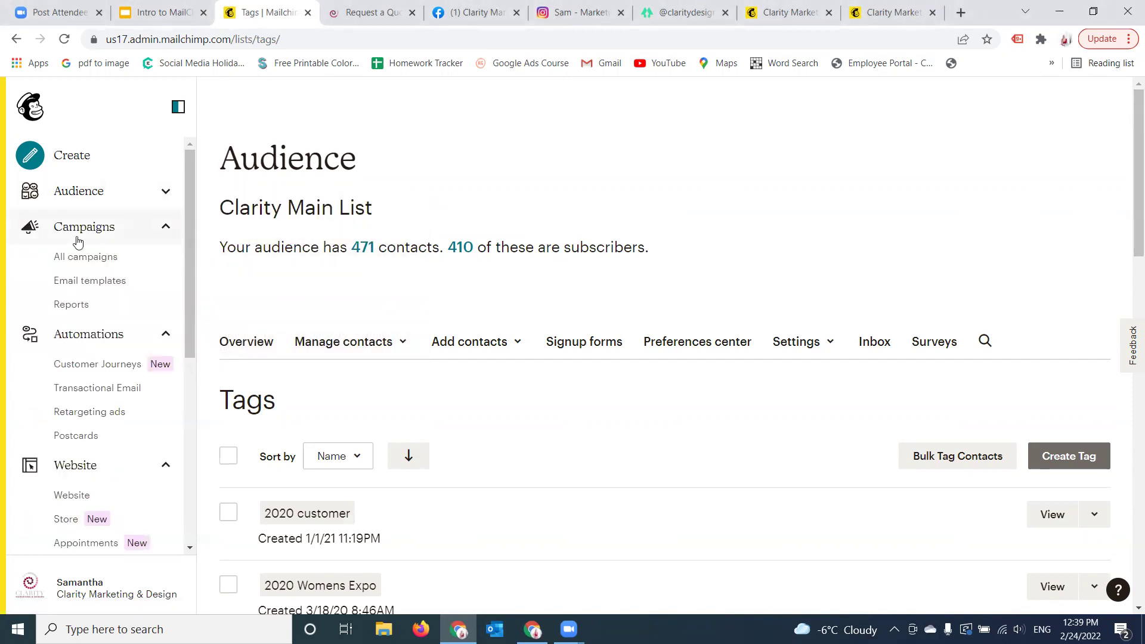
pyautogui.click(76, 191)
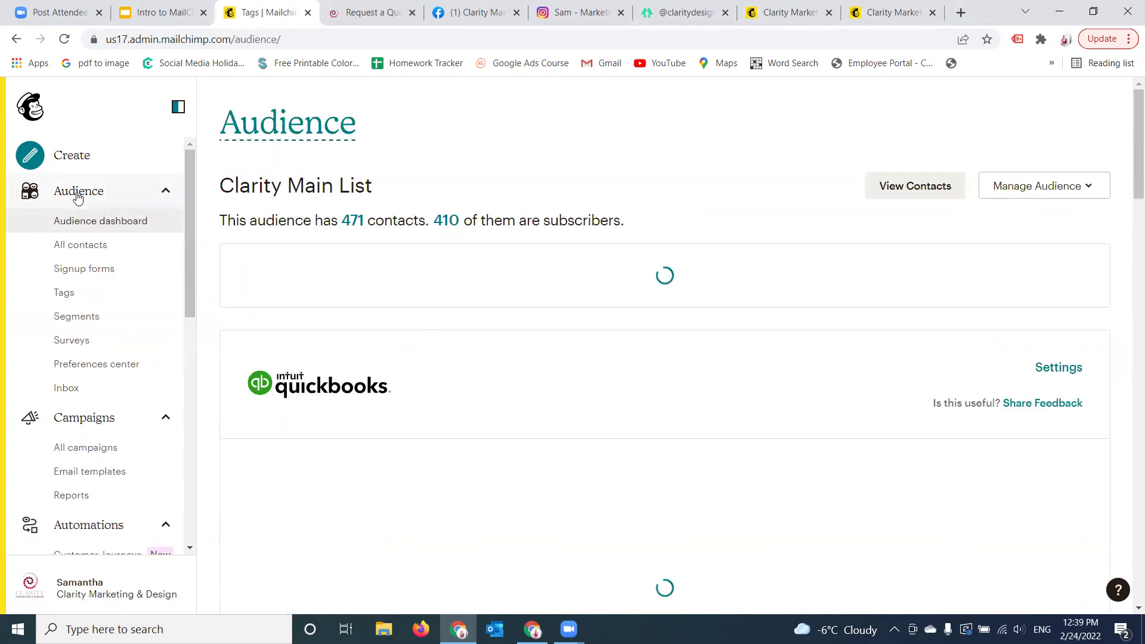
# Open the signup forms for Clarity Main List and select the Form builder.
pyautogui.click(1089, 187)
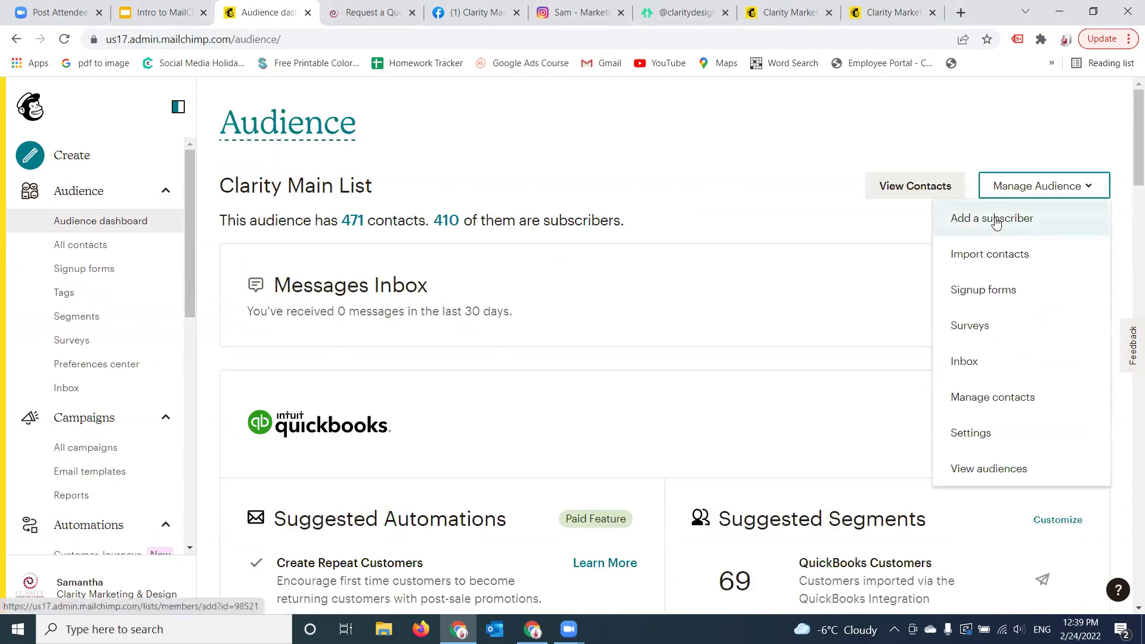
pyautogui.click(986, 290)
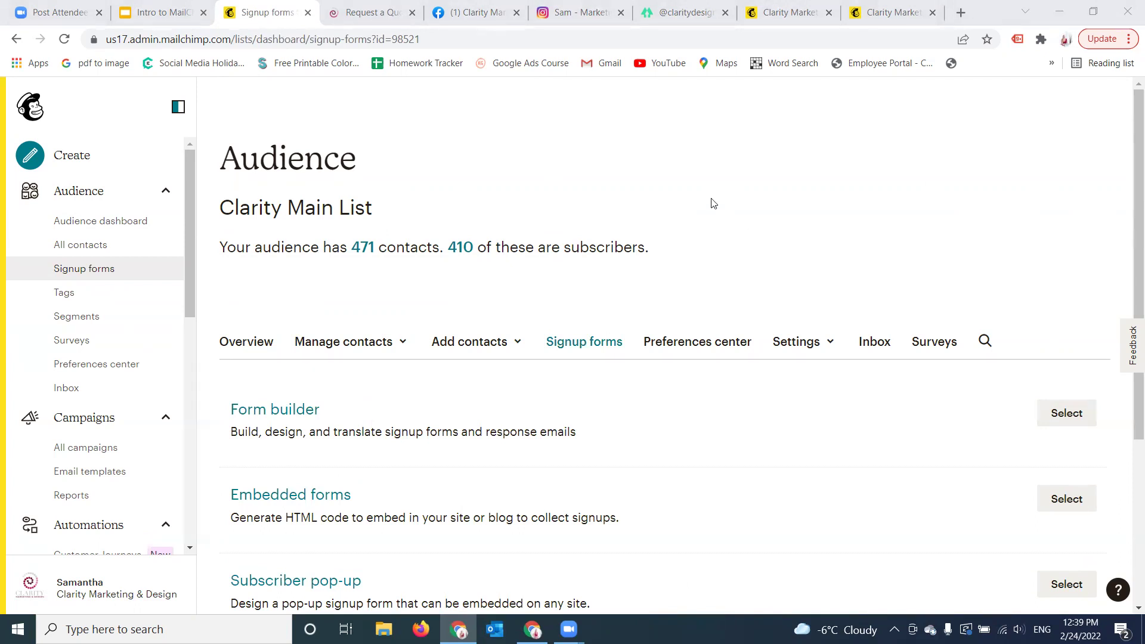
pyautogui.click(1067, 414)
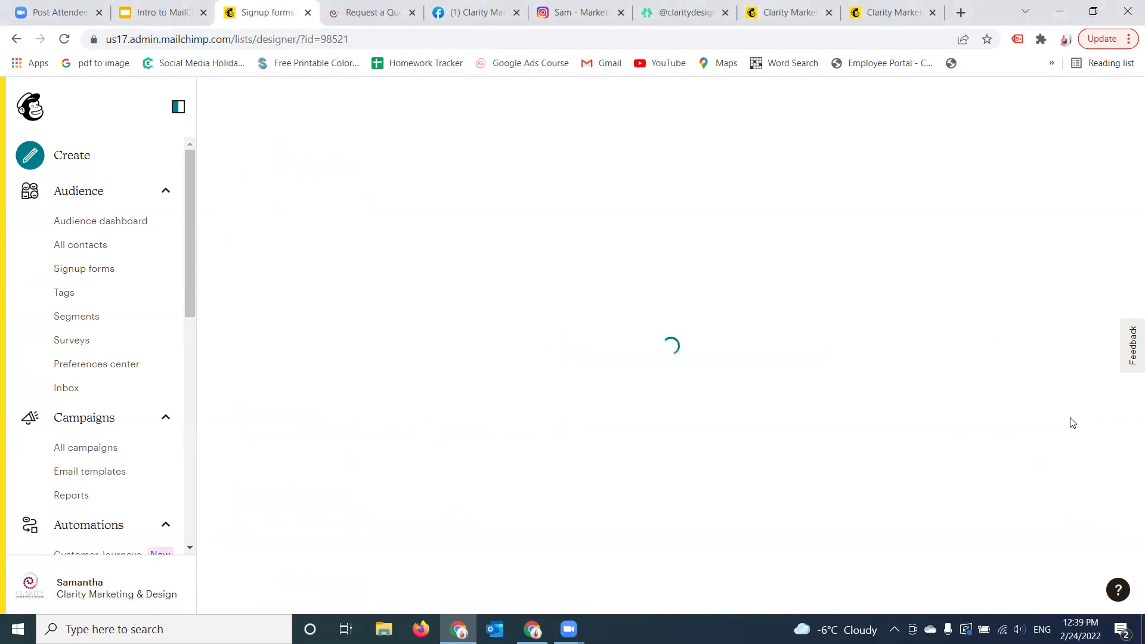
# Examine the signup form's questions, its Company and Address fields, and the field types available to add in the Form builder.
pyautogui.scroll(-10, 1127, 186)
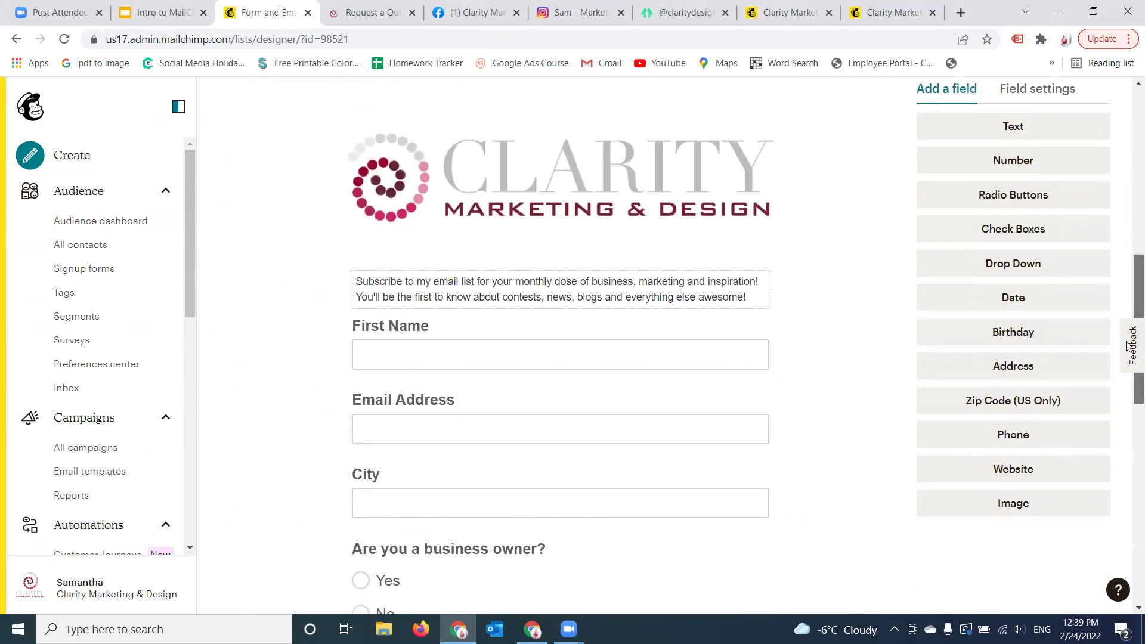
pyautogui.scroll(-7, 1128, 345)
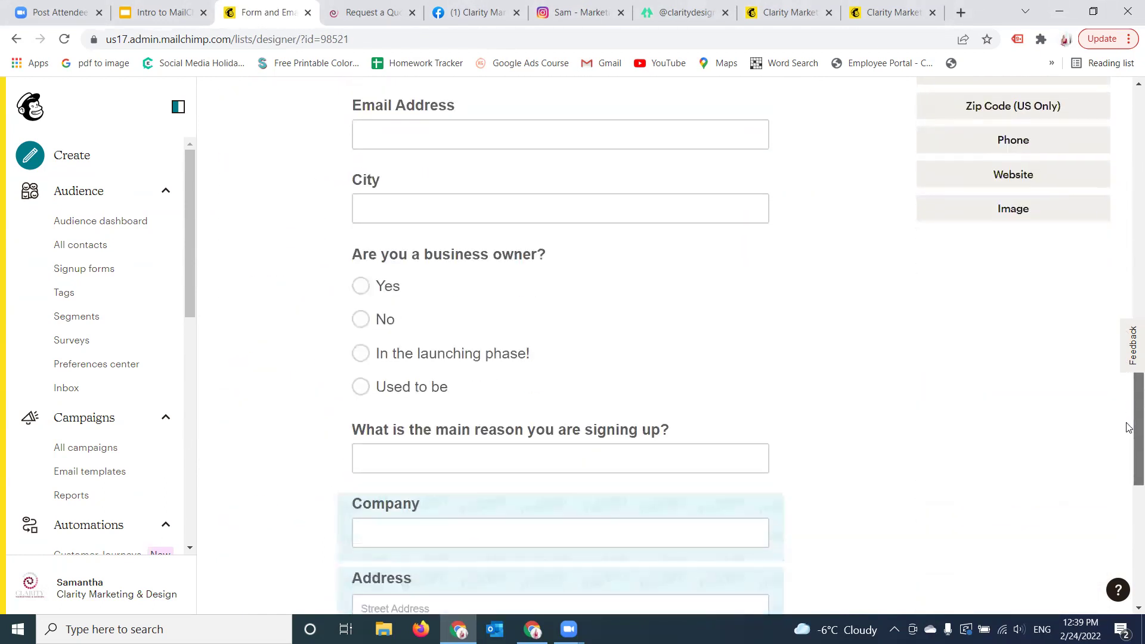
pyautogui.scroll(-4, 1128, 471)
pyautogui.scroll(2, 1128, 471)
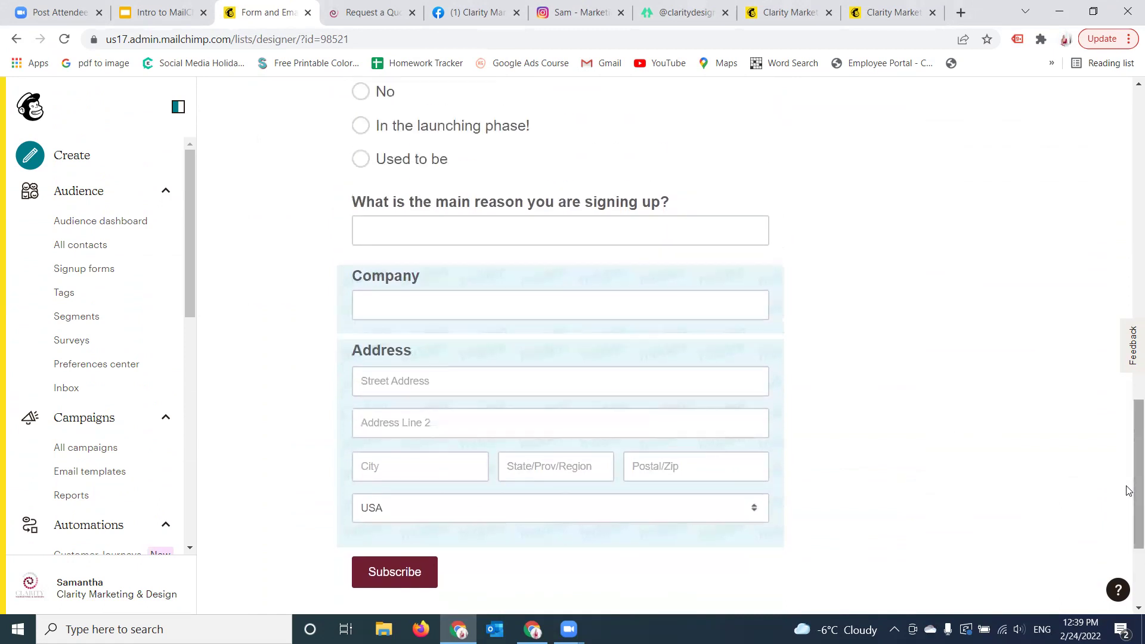
pyautogui.moveTo(1128, 471); pyautogui.dragTo(1129, 365)
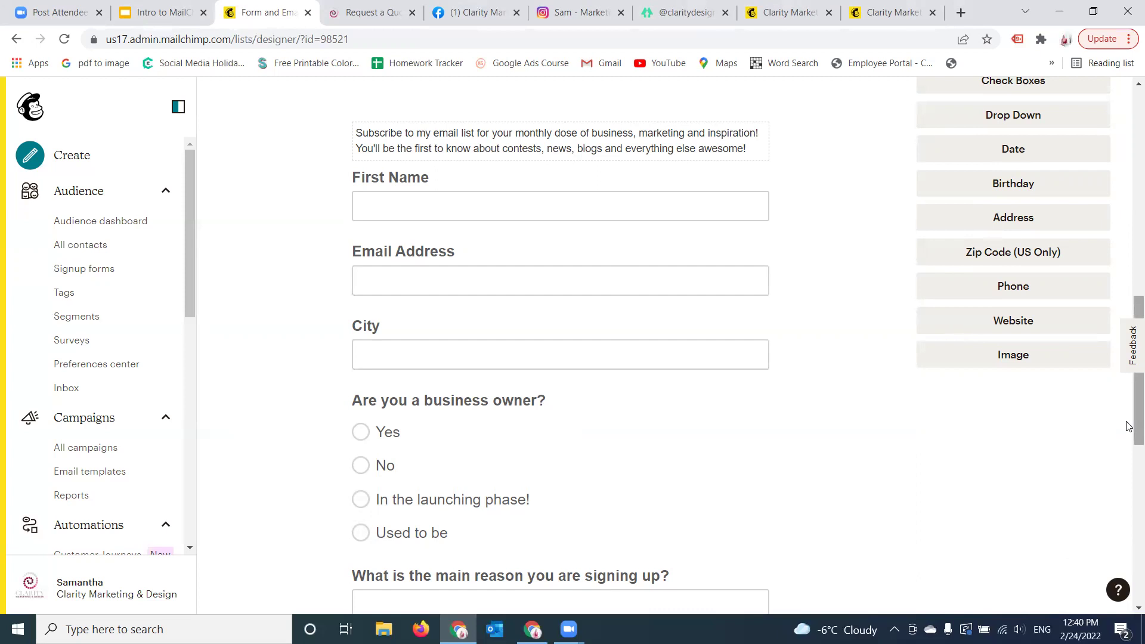
pyautogui.scroll(4, 649, 264)
pyautogui.moveTo(650, 253)
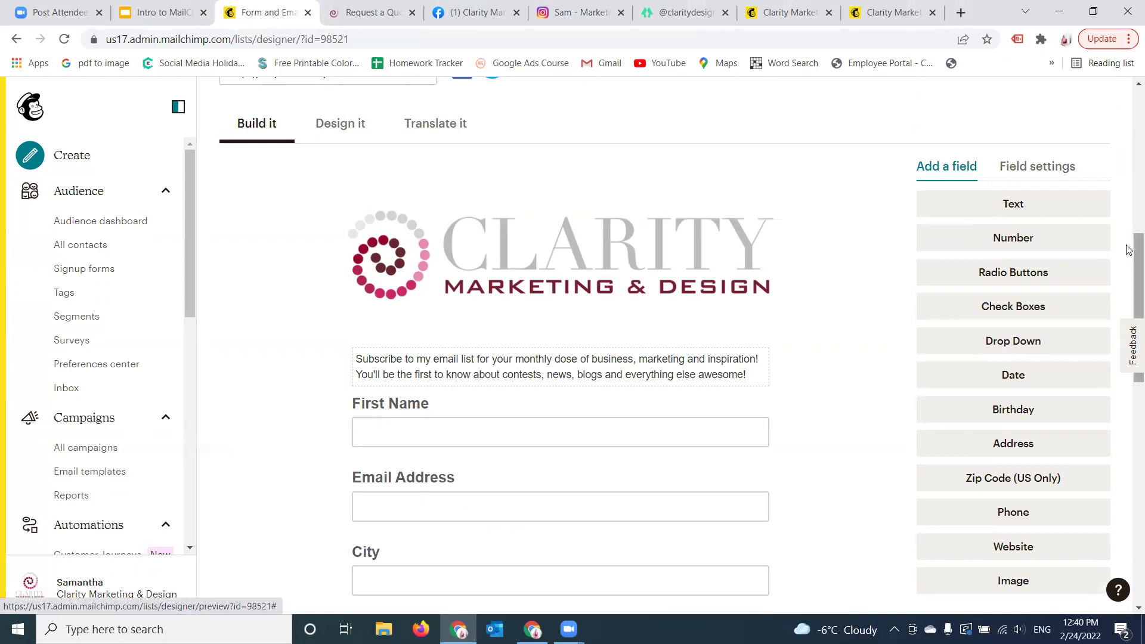
pyautogui.moveTo(1130, 250); pyautogui.dragTo(1129, 232)
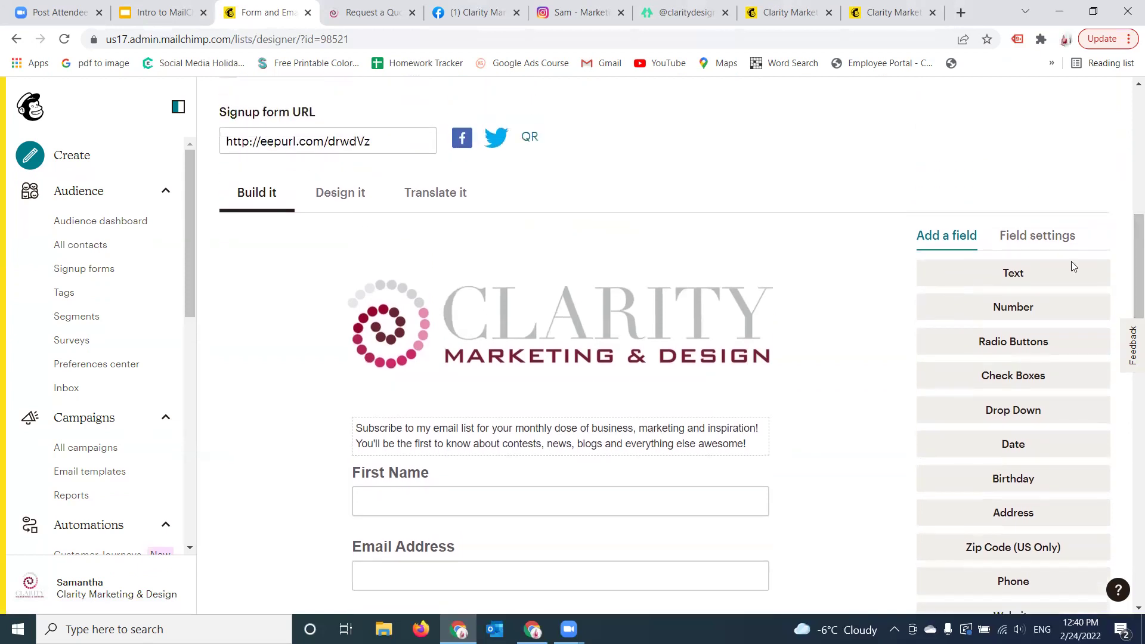
pyautogui.moveTo(762, 285)
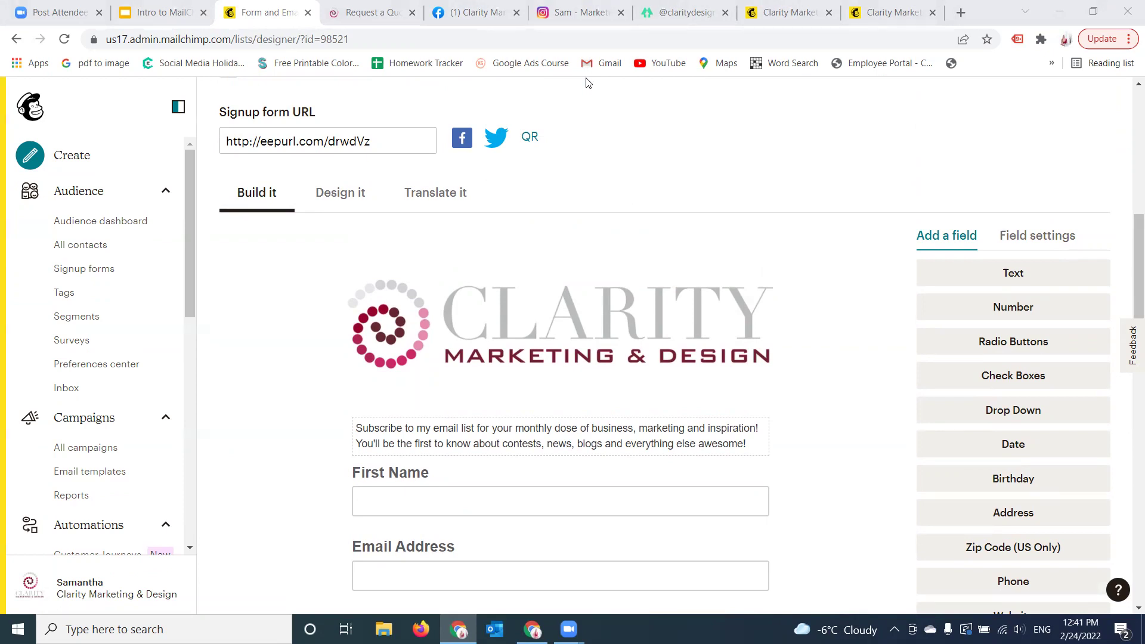
# Open the Integrations management page and examine the general and e-commerce integrations offered.
pyautogui.moveTo(191, 309); pyautogui.dragTo(210, 546)
pyautogui.click(110, 454)
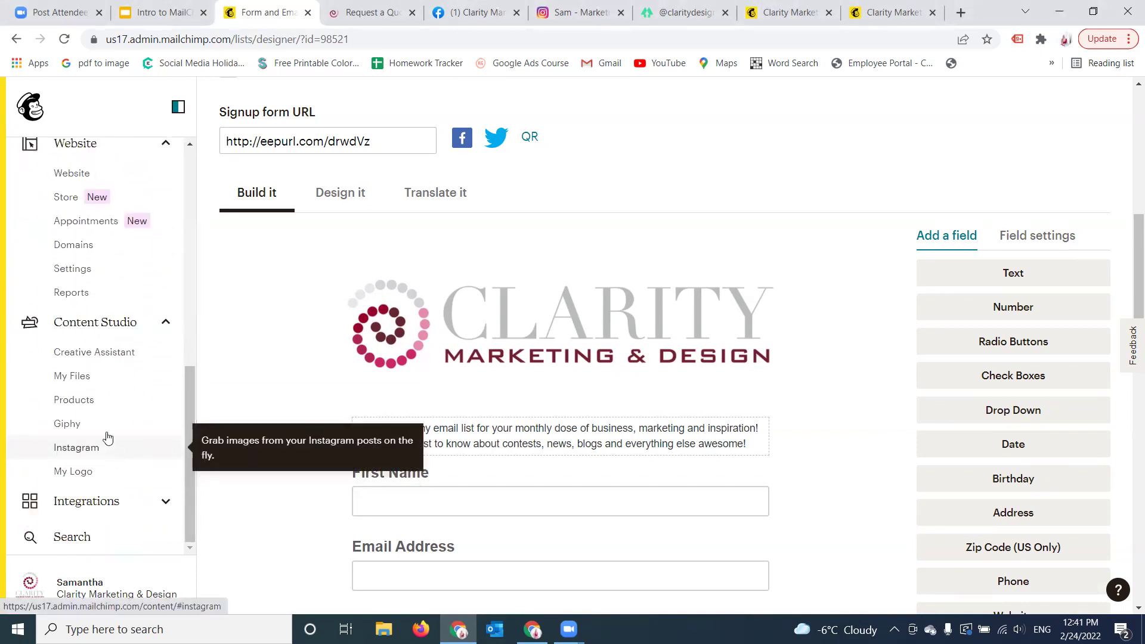
pyautogui.click(105, 502)
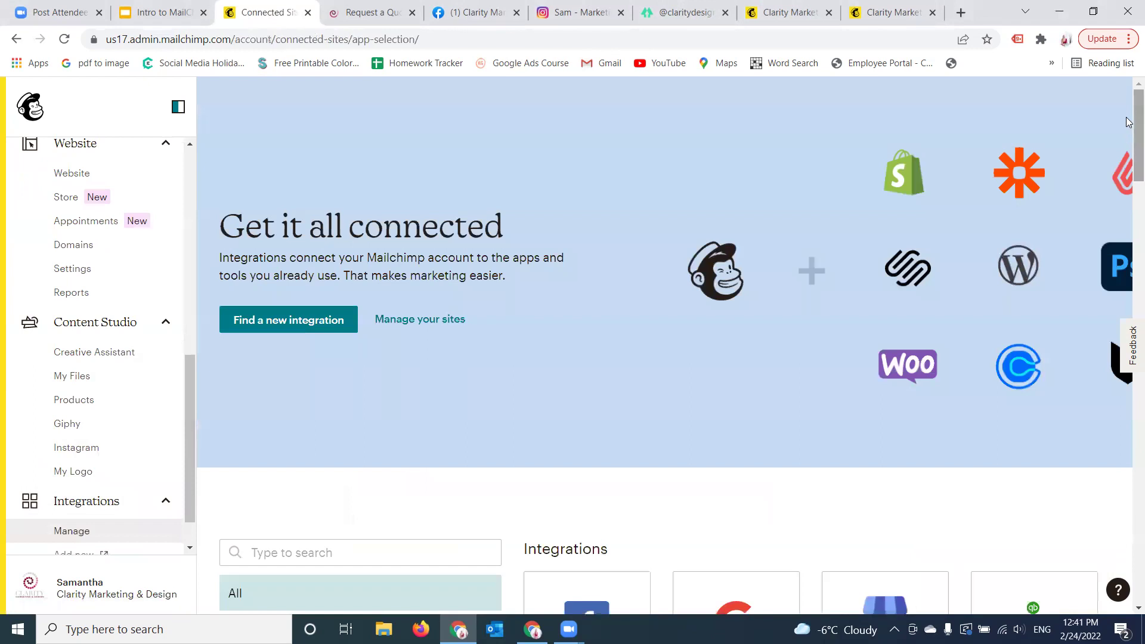
pyautogui.scroll(-5, 1129, 126)
pyautogui.scroll(-2, 1129, 198)
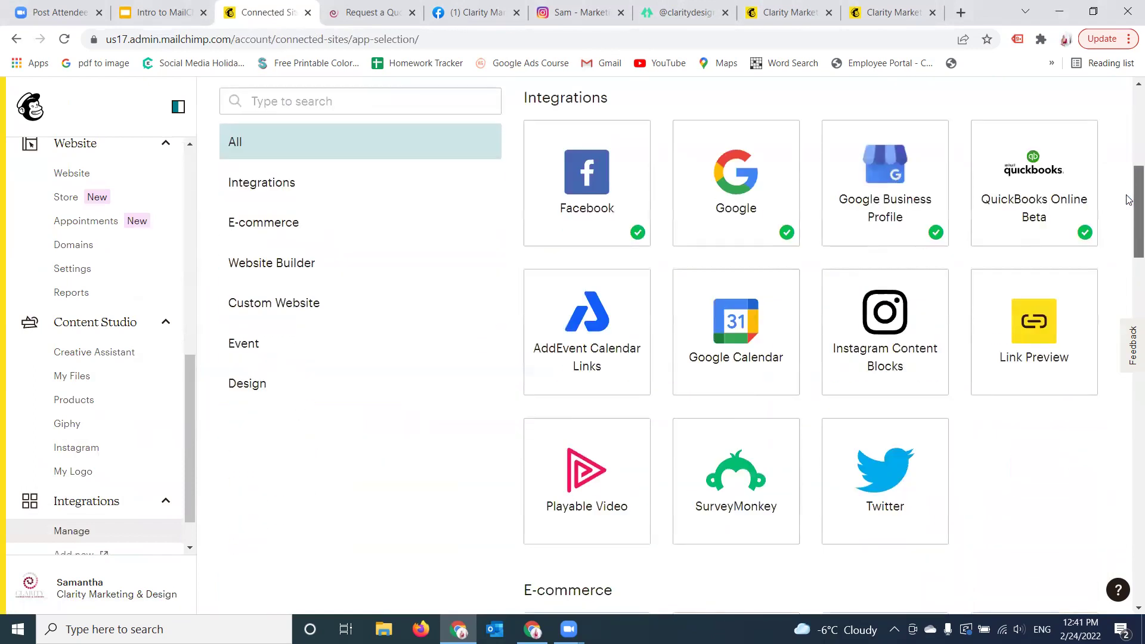
pyautogui.scroll(-3, 1129, 200)
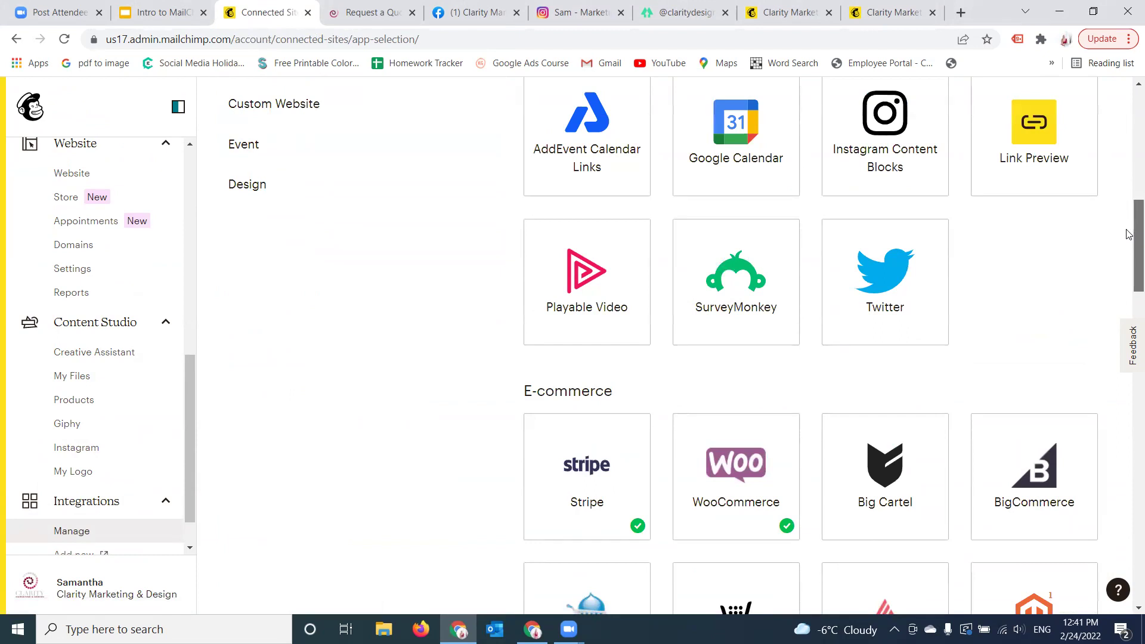
pyautogui.scroll(-4, 1128, 280)
pyautogui.moveTo(1129, 280); pyautogui.dragTo(1129, 174)
pyautogui.scroll(-2, 1129, 174)
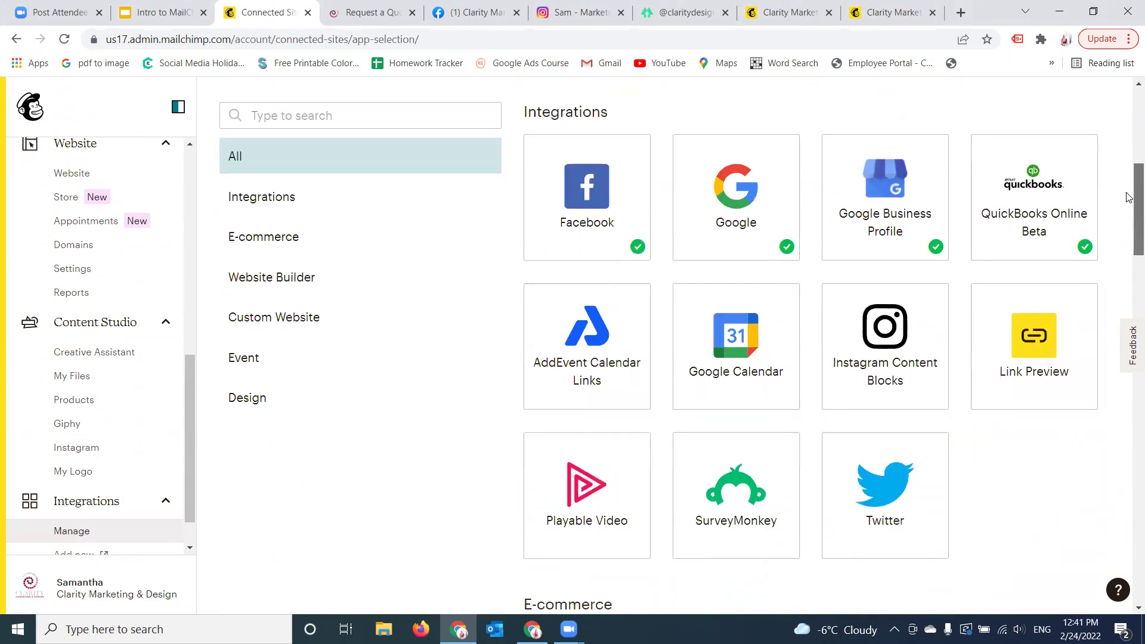
# Open the Google integration and examine its authorized applications, landing page analytics feature and Google Analytics account requirement.
pyautogui.click(720, 215)
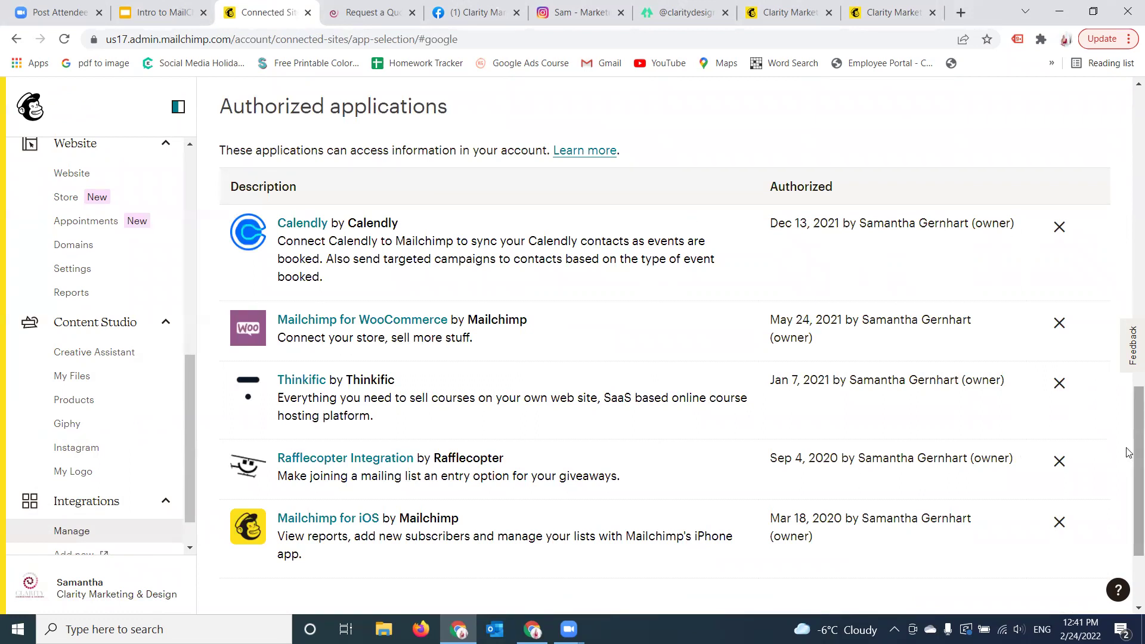
pyautogui.moveTo(1129, 453); pyautogui.dragTo(1125, 393)
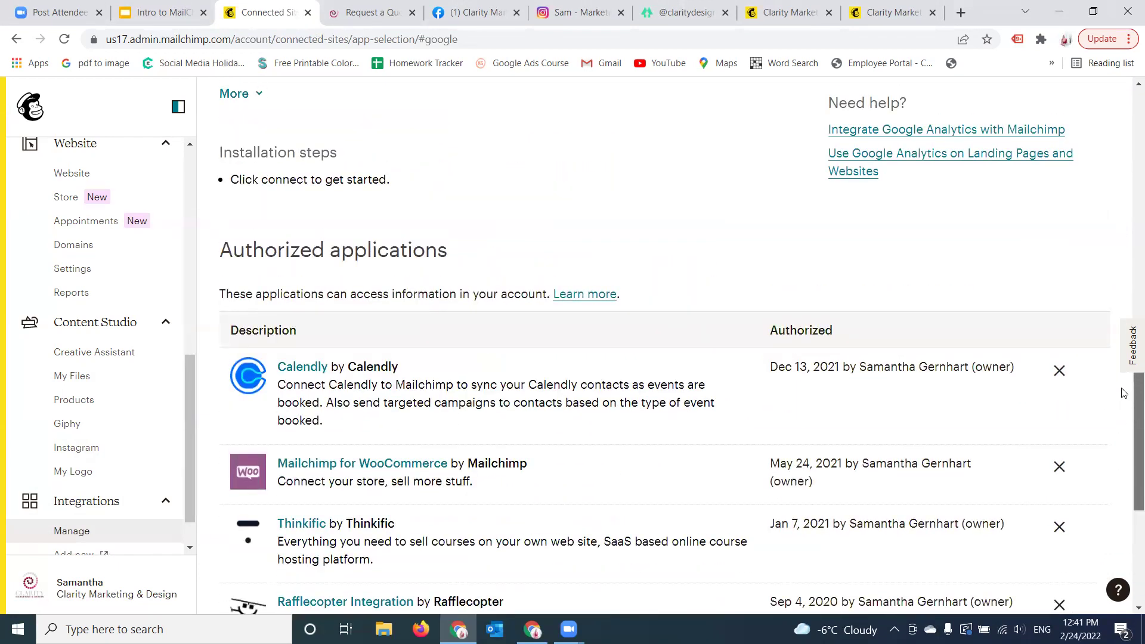
pyautogui.scroll(7, 1124, 393)
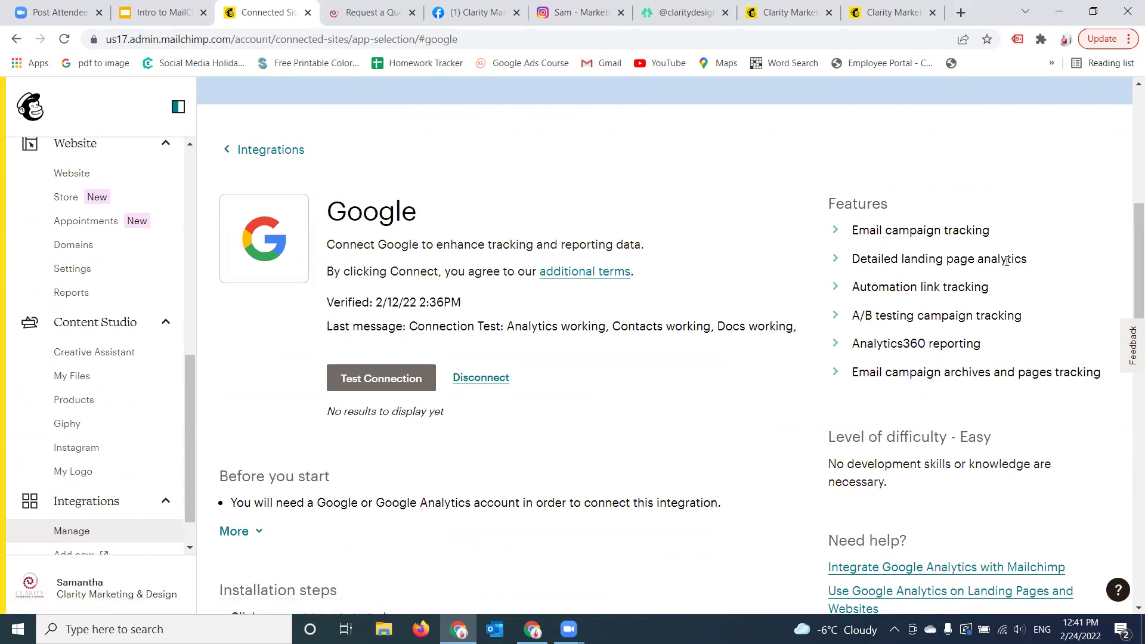
pyautogui.moveTo(1029, 261); pyautogui.dragTo(978, 250)
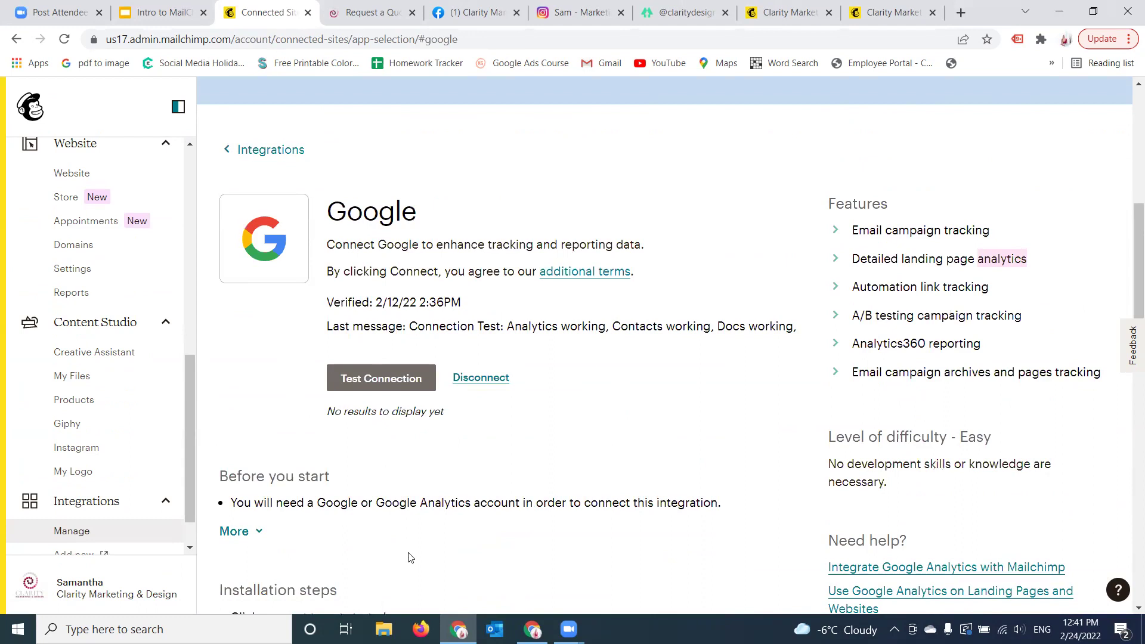
pyautogui.moveTo(475, 503); pyautogui.dragTo(375, 502)
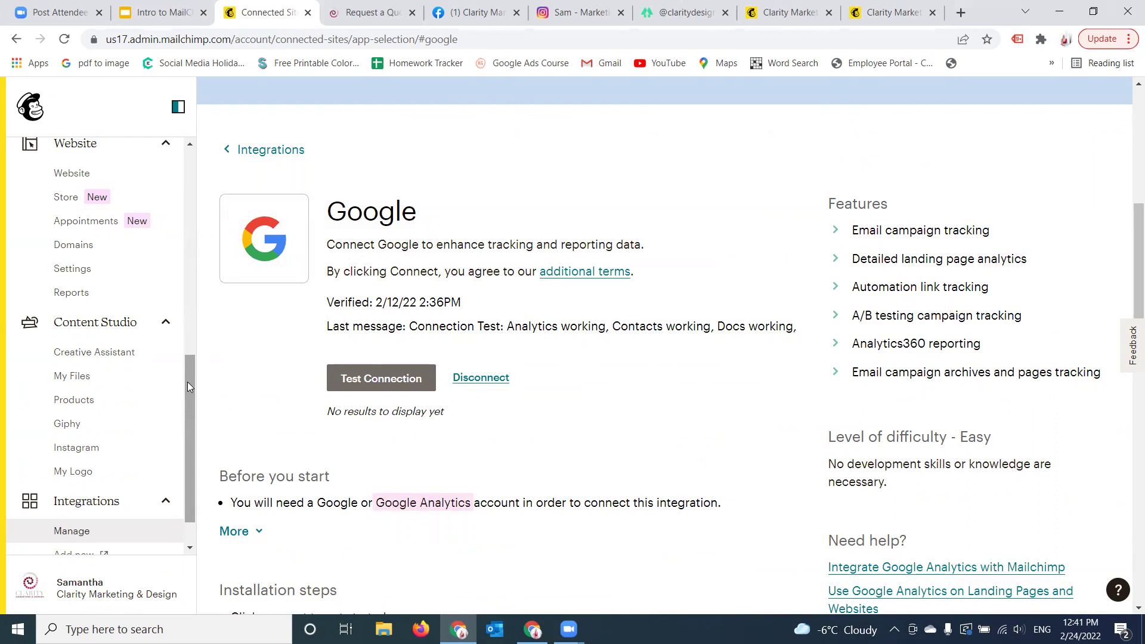
pyautogui.moveTo(187, 386); pyautogui.dragTo(169, 166)
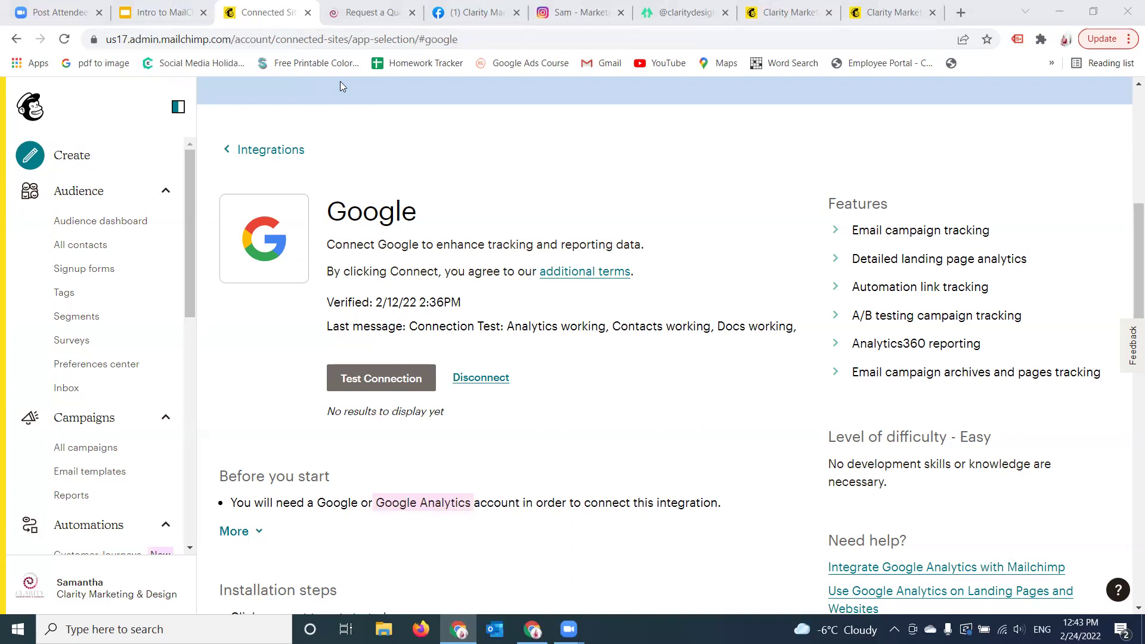
# Switch to the Intro to MailChimp presentation in Google Slides and start the slideshow from slide 13.
pyautogui.click(168, 23)
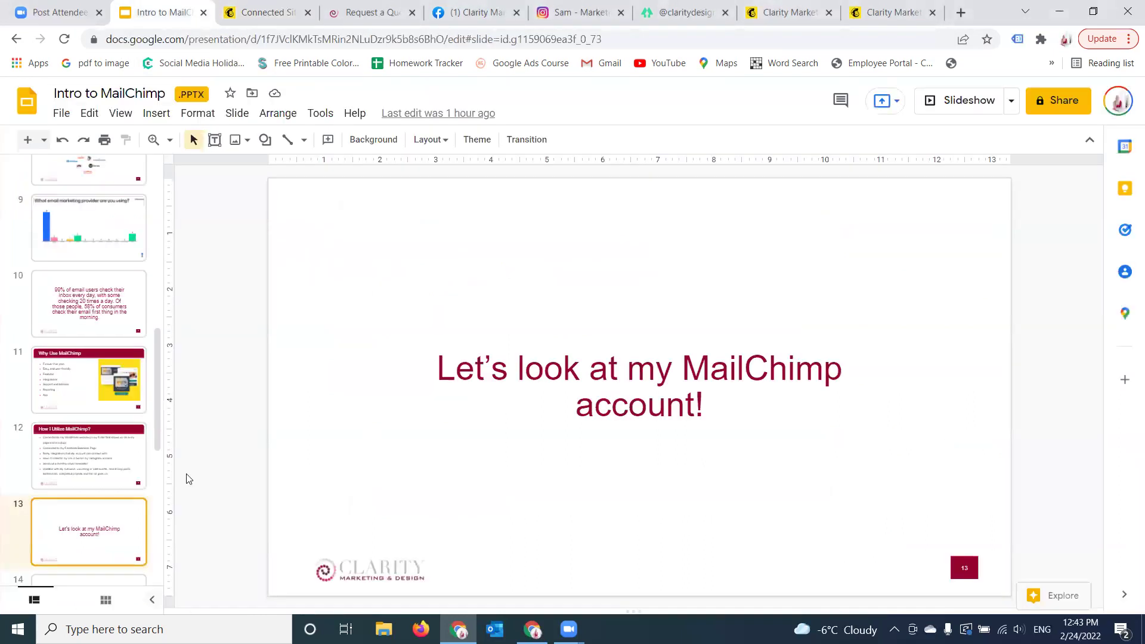
pyautogui.click(122, 125)
pyautogui.click(125, 138)
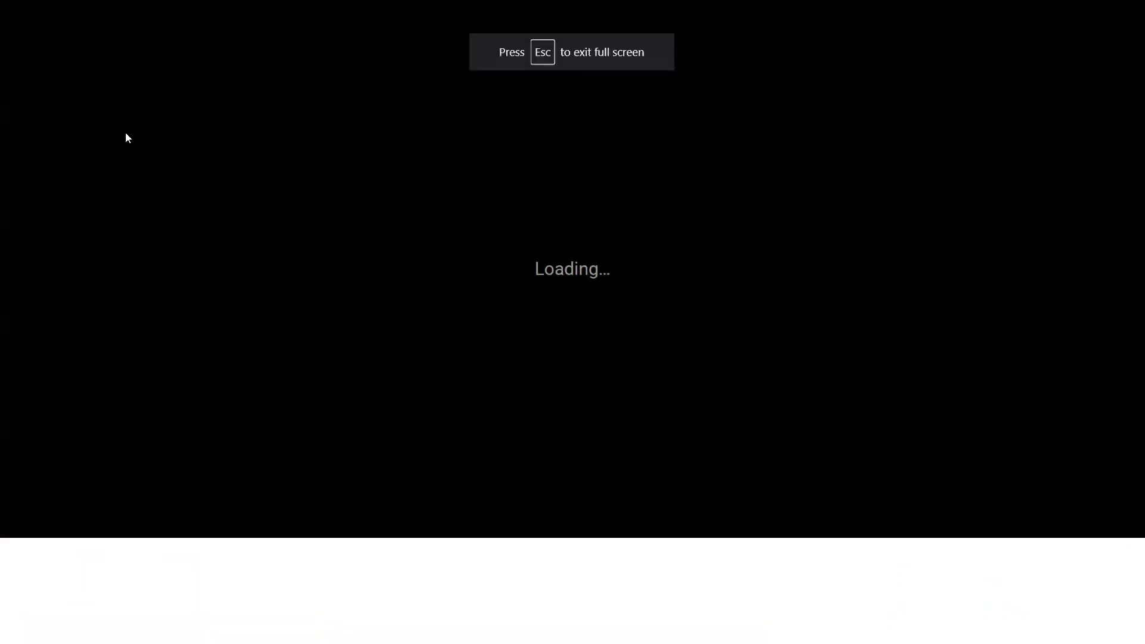
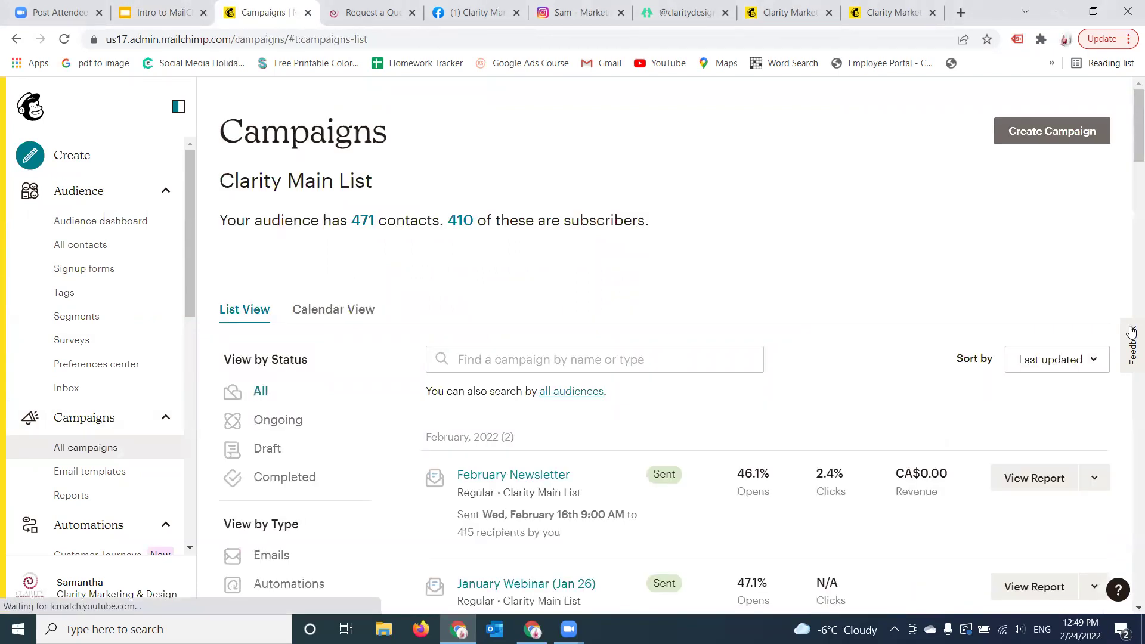
# Replicate the February Newsletter campaign from the list of all campaigns.
pyautogui.scroll(-2, 1128, 164)
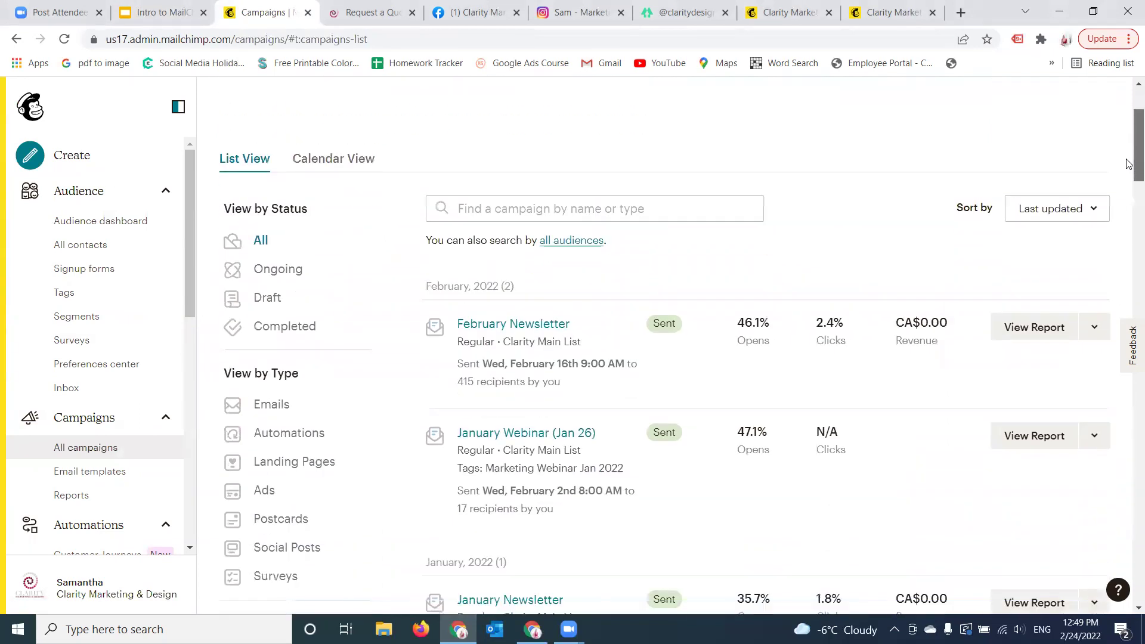
pyautogui.scroll(-2, 1128, 164)
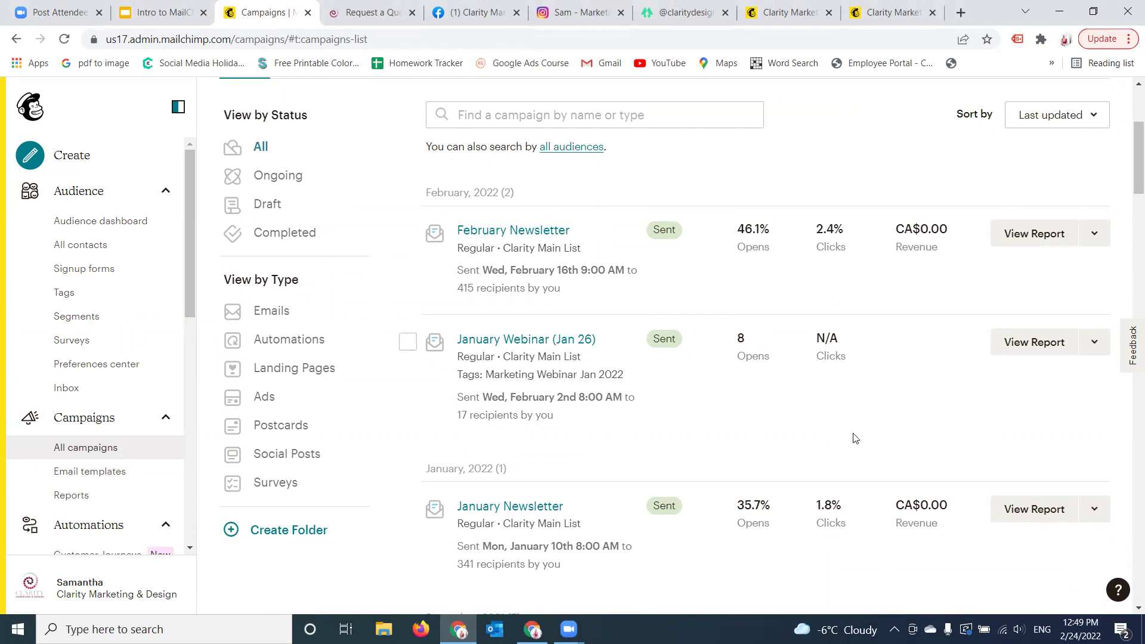
pyautogui.click(1094, 233)
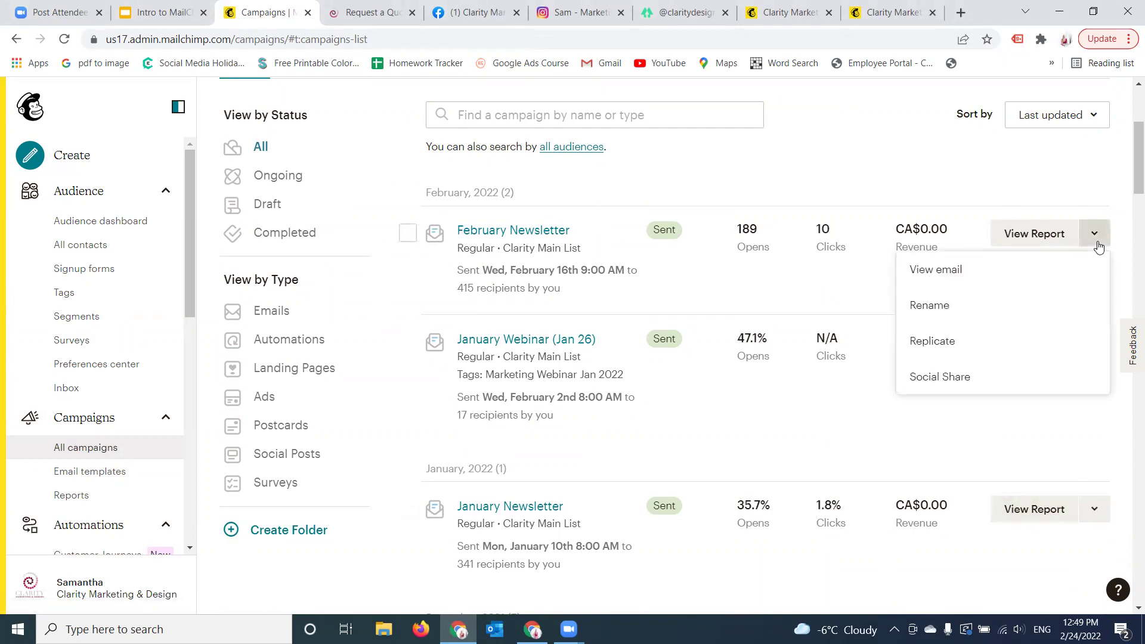
pyautogui.click(930, 341)
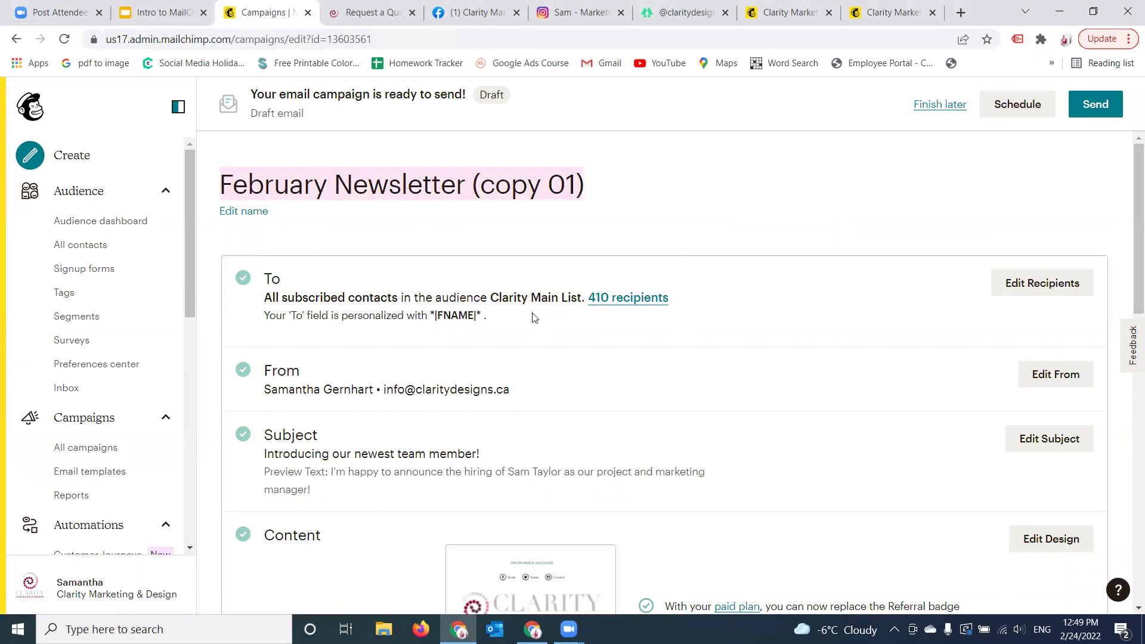
# Examine the replicated campaign's recipient personalization, sender details, subject line, preview text and content section.
pyautogui.moveTo(499, 318); pyautogui.dragTo(264, 320)
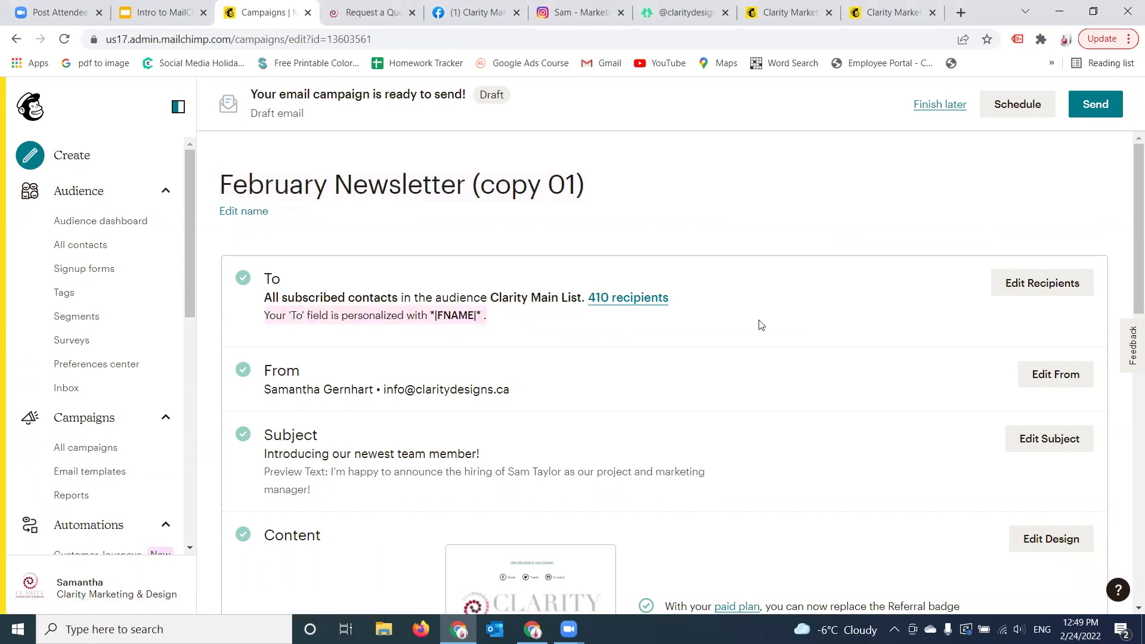
pyautogui.scroll(-2, 1129, 266)
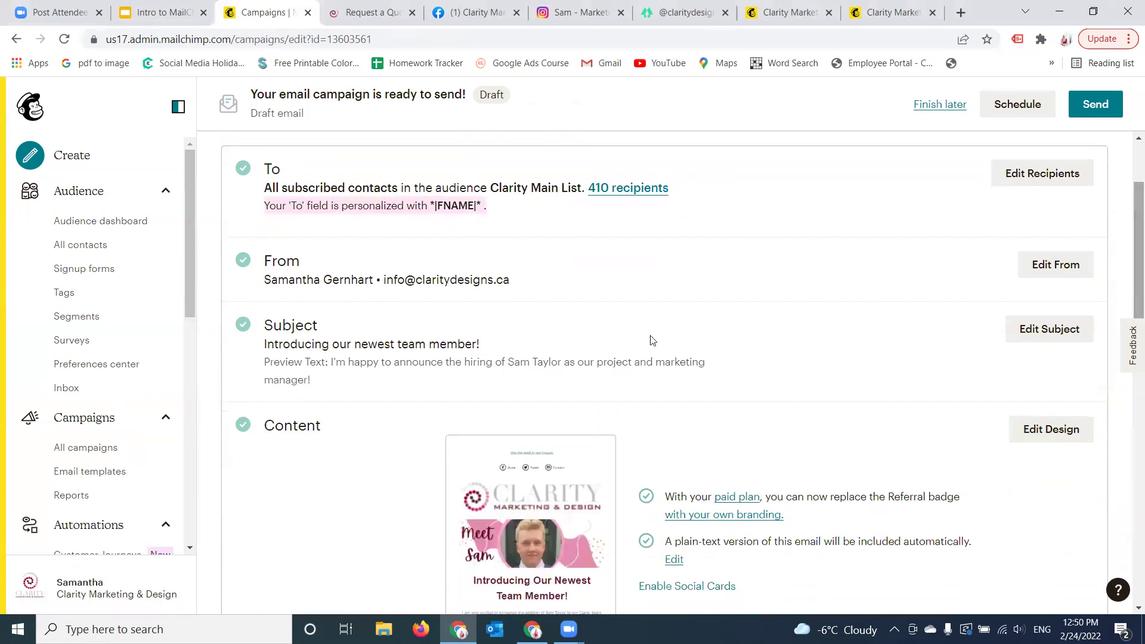
pyautogui.moveTo(524, 286); pyautogui.dragTo(263, 281)
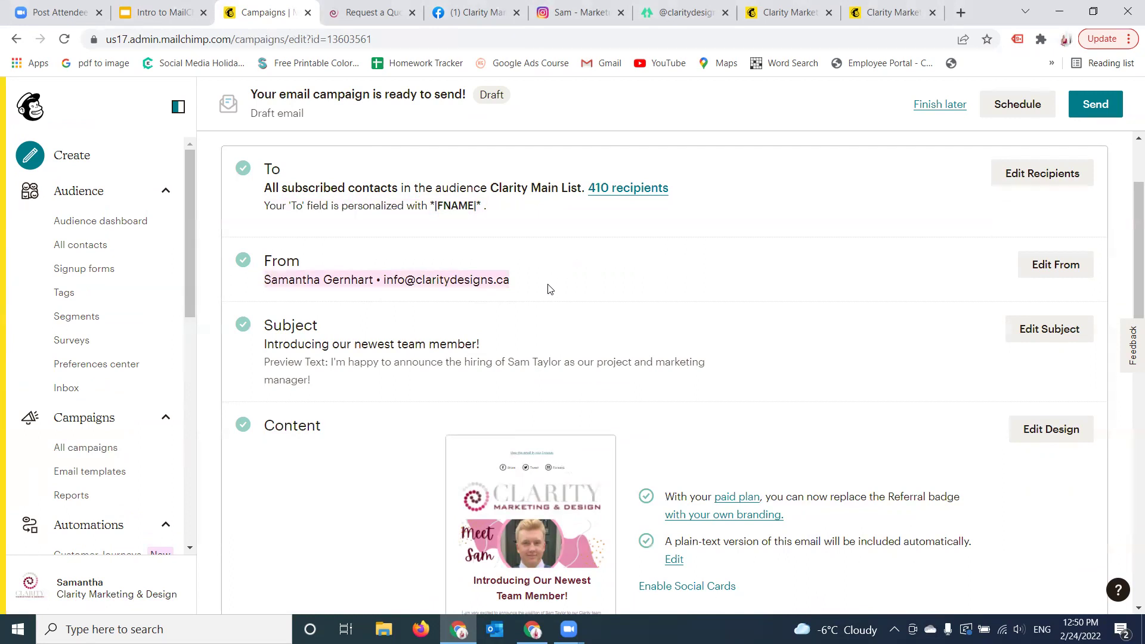
pyautogui.moveTo(479, 344); pyautogui.dragTo(265, 345)
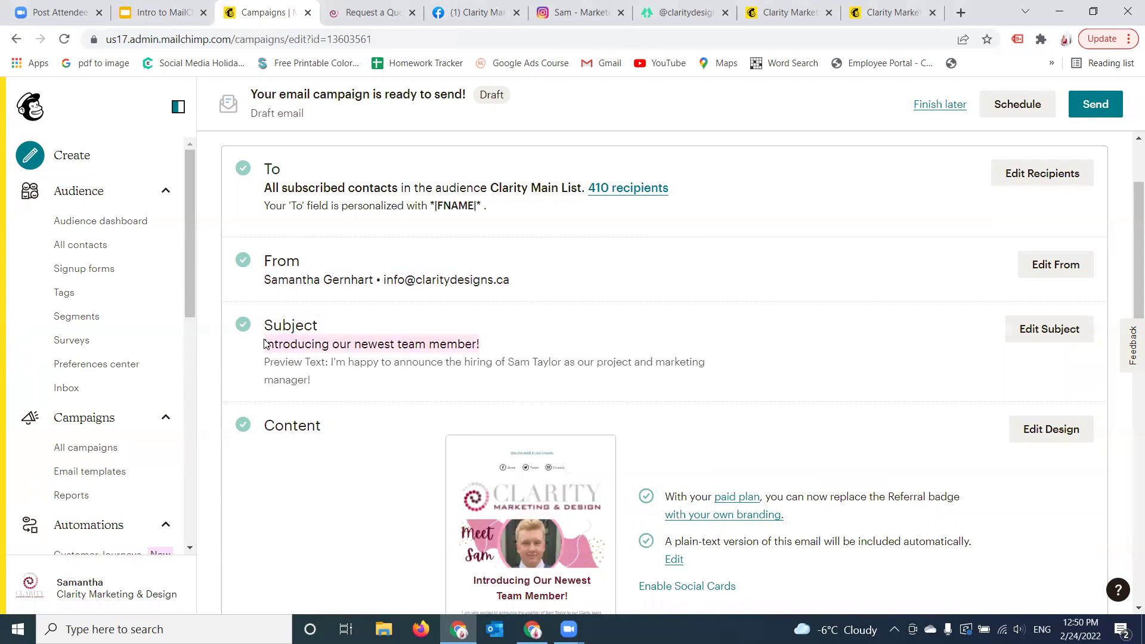
pyautogui.moveTo(321, 384); pyautogui.dragTo(337, 364)
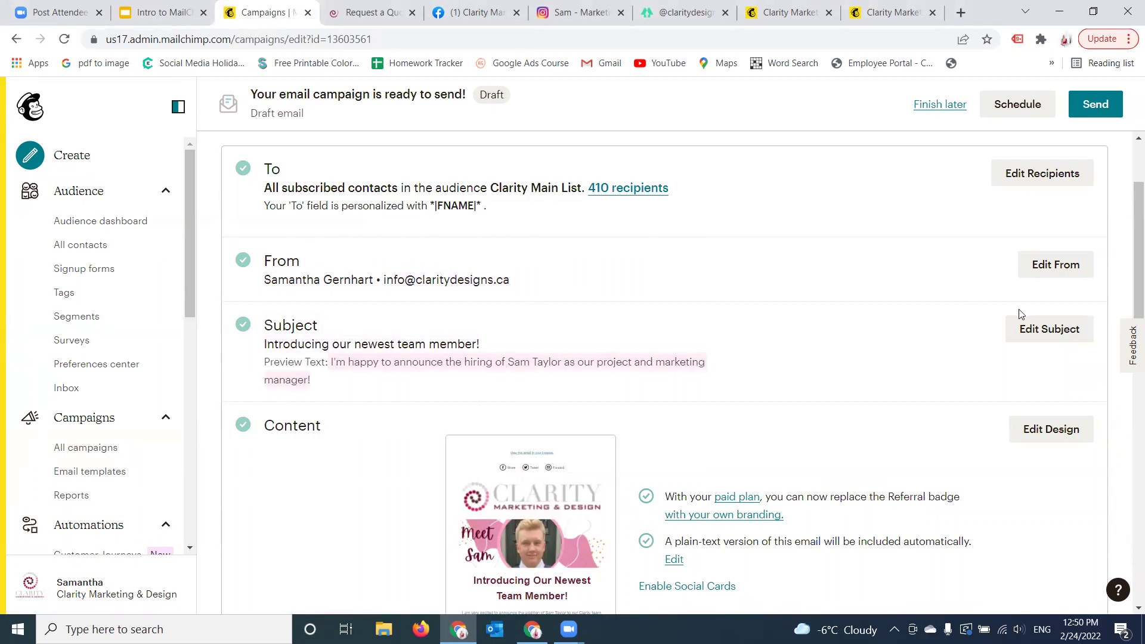
pyautogui.moveTo(1129, 301); pyautogui.dragTo(1130, 359)
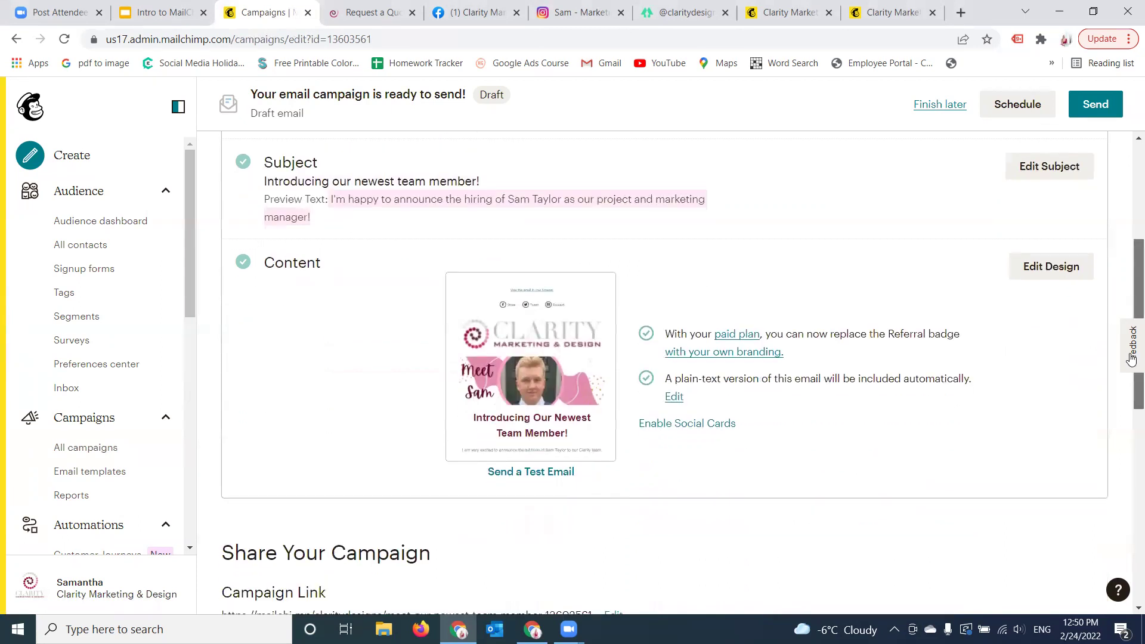
# Open the replicated newsletter's design and inspect the link settings of the banner image, leaving the link as it is.
pyautogui.click(1036, 280)
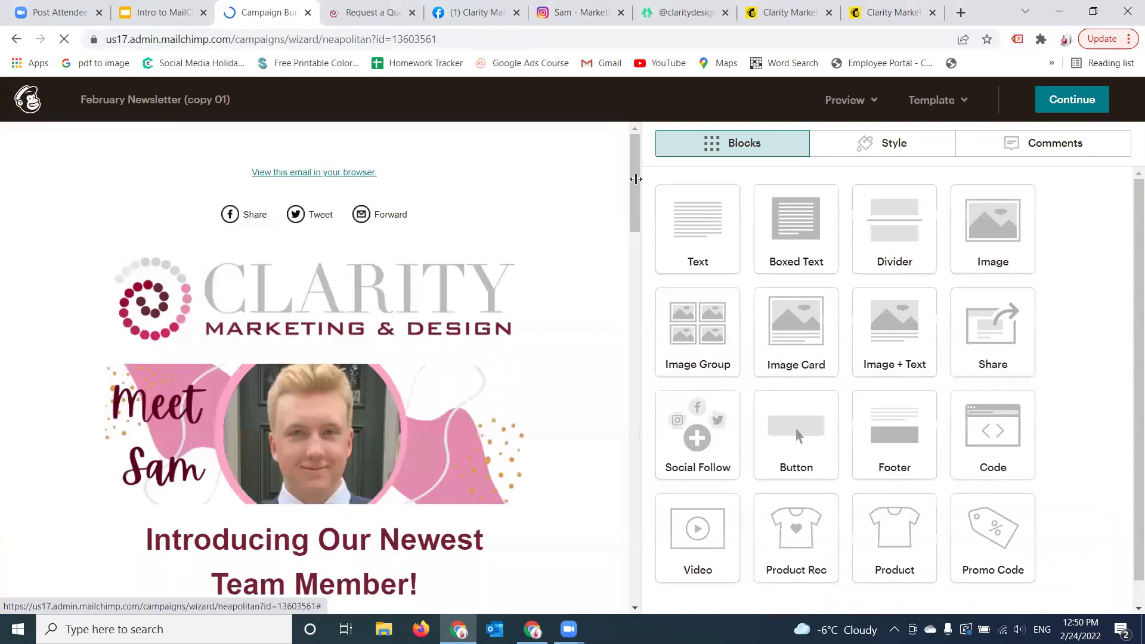
pyautogui.scroll(-3, 637, 183)
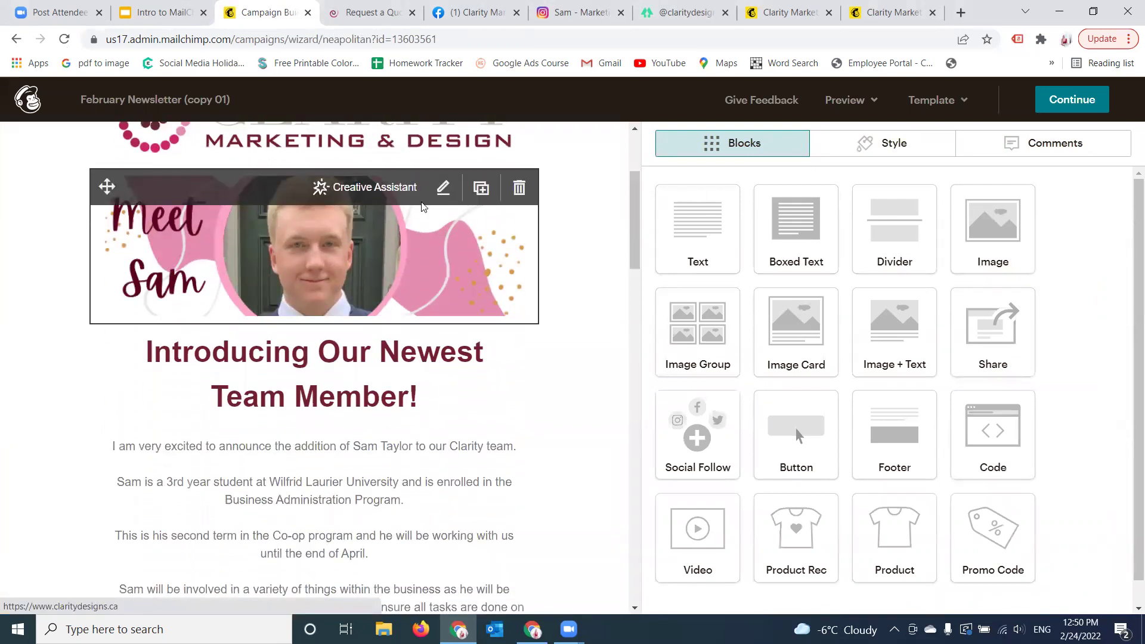
pyautogui.click(442, 192)
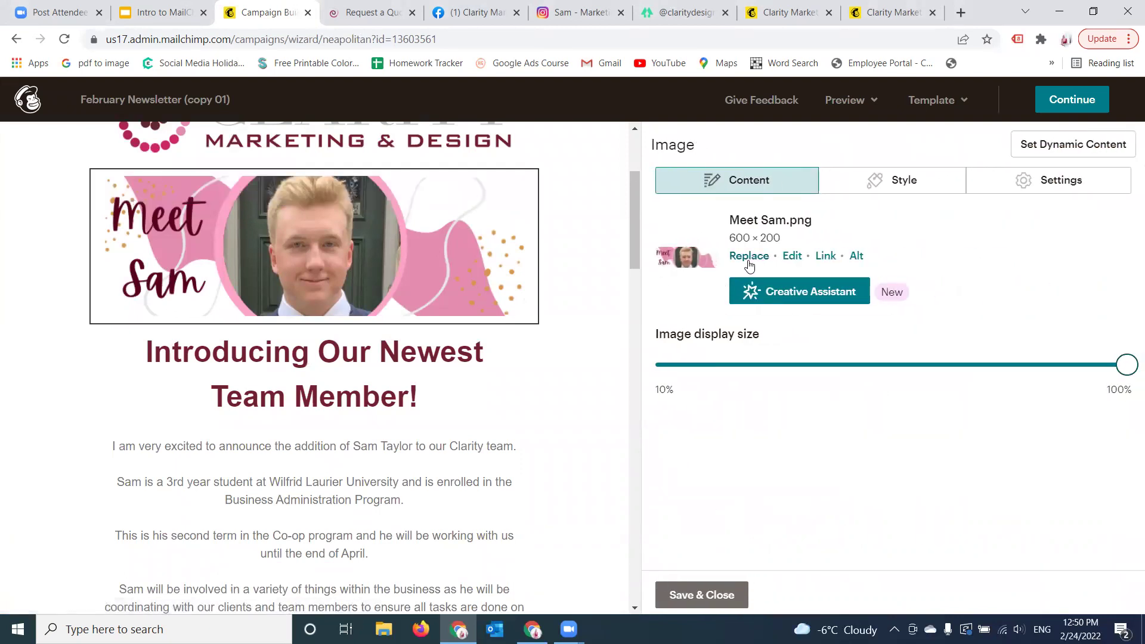
pyautogui.click(826, 256)
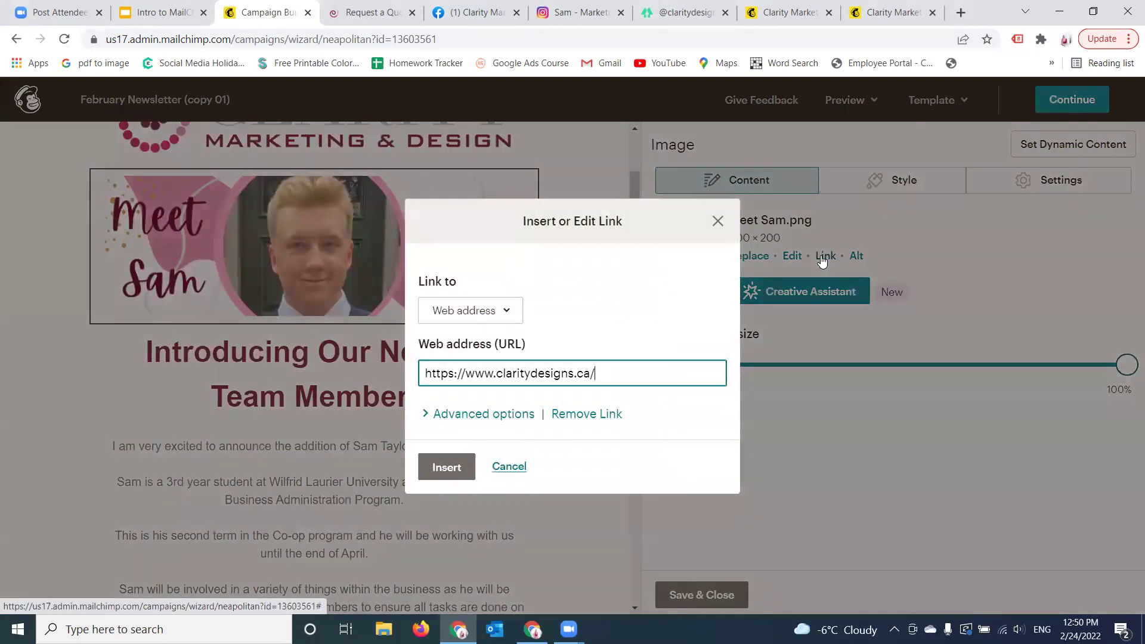
pyautogui.click(715, 222)
pyautogui.click(425, 402)
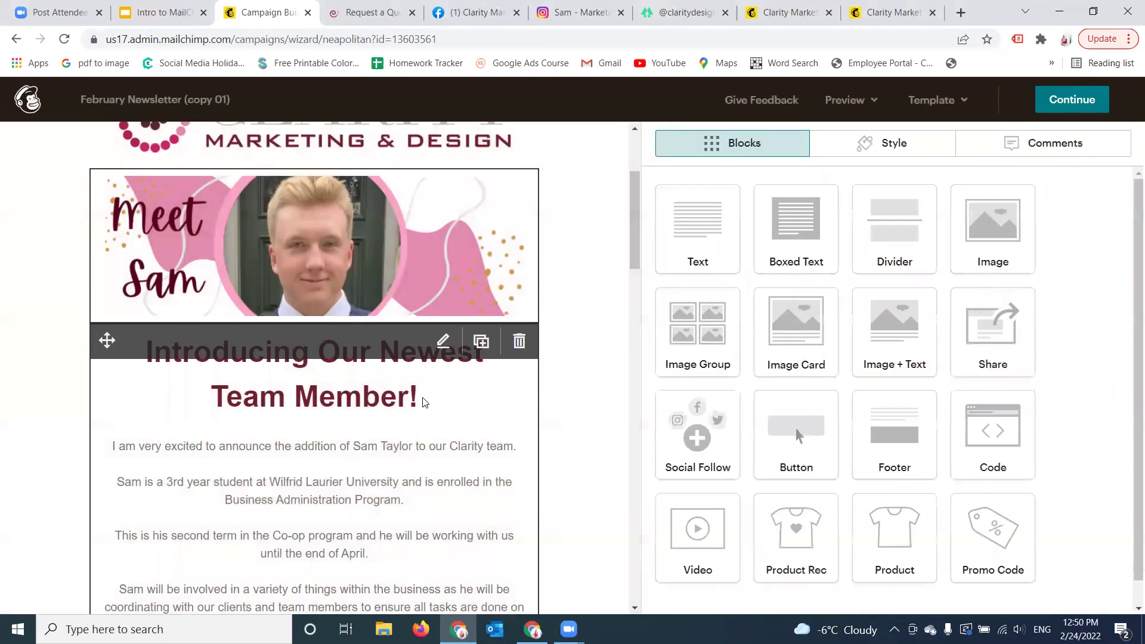
# Open the "Introducing Our Newest Team Member!" text block, review its heading and body text, and save and close it.
pyautogui.click(441, 344)
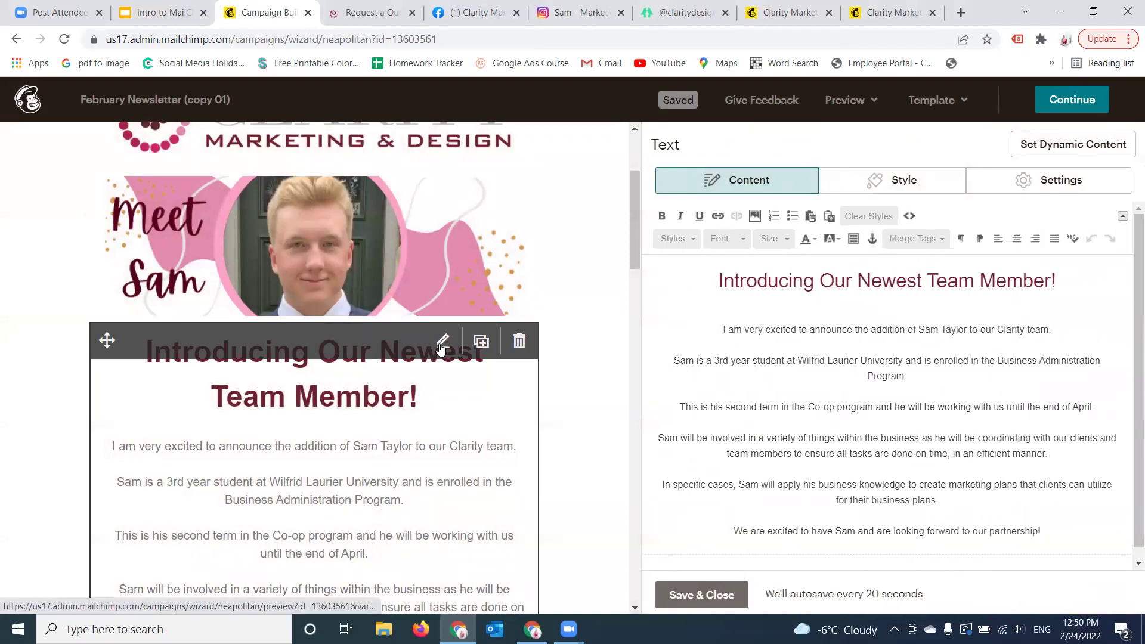
pyautogui.tripleClick(779, 280)
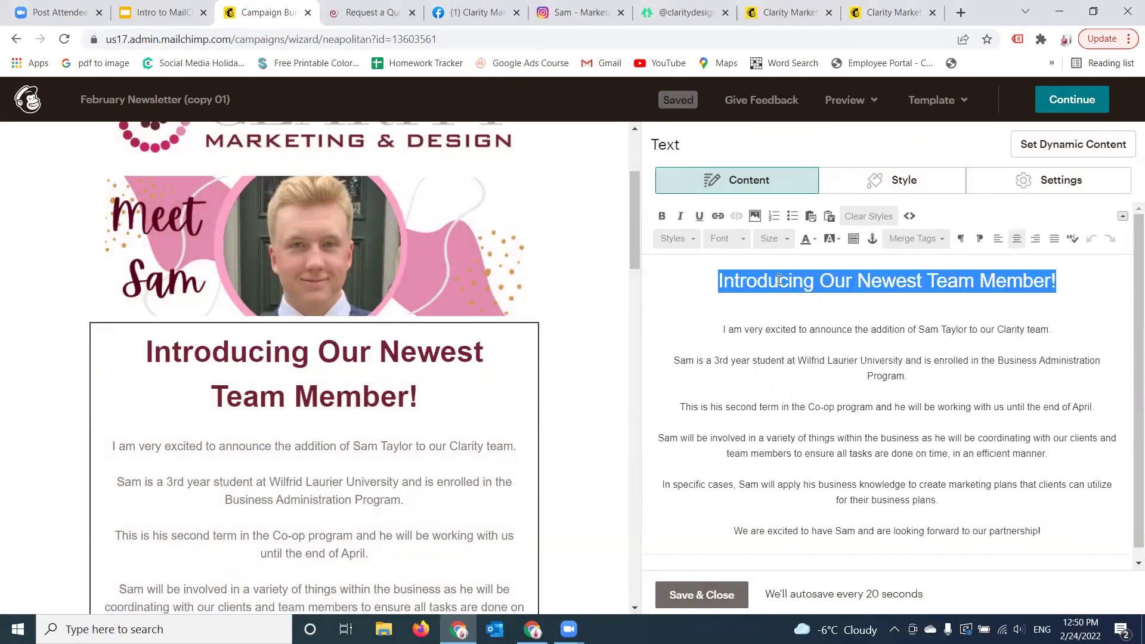
pyautogui.click(991, 476)
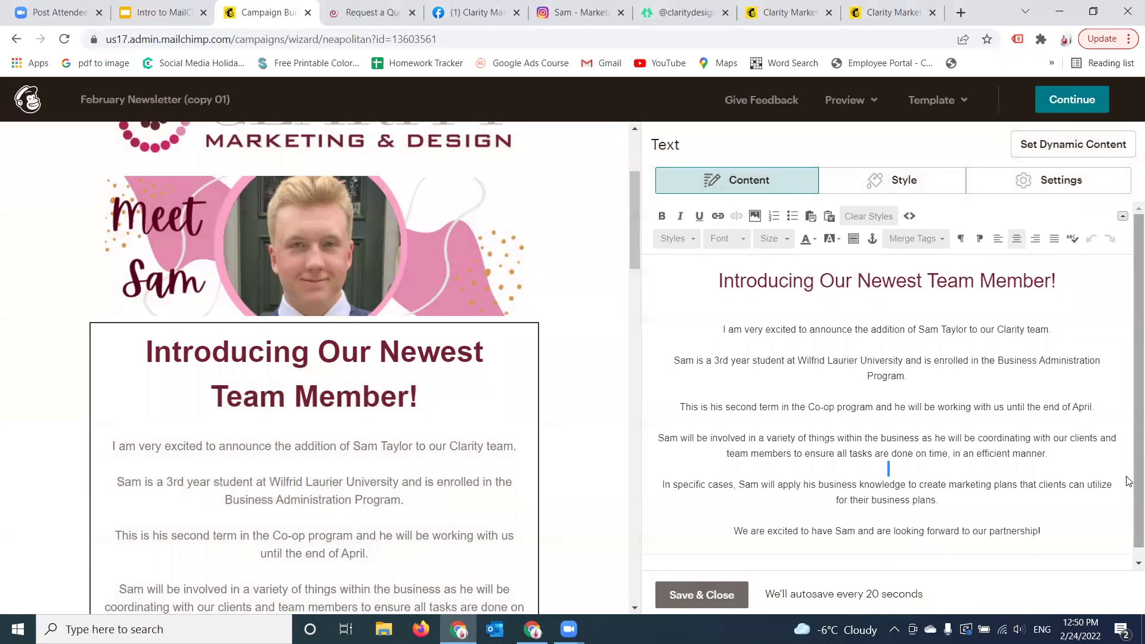
pyautogui.moveTo(632, 253); pyautogui.dragTo(633, 339)
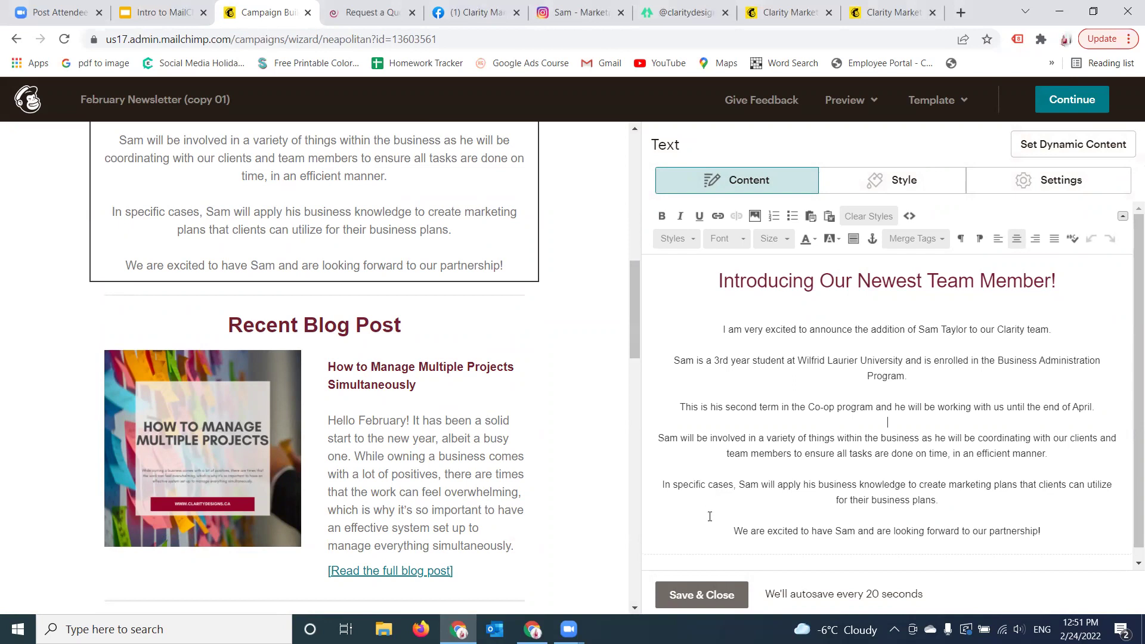
pyautogui.click(687, 599)
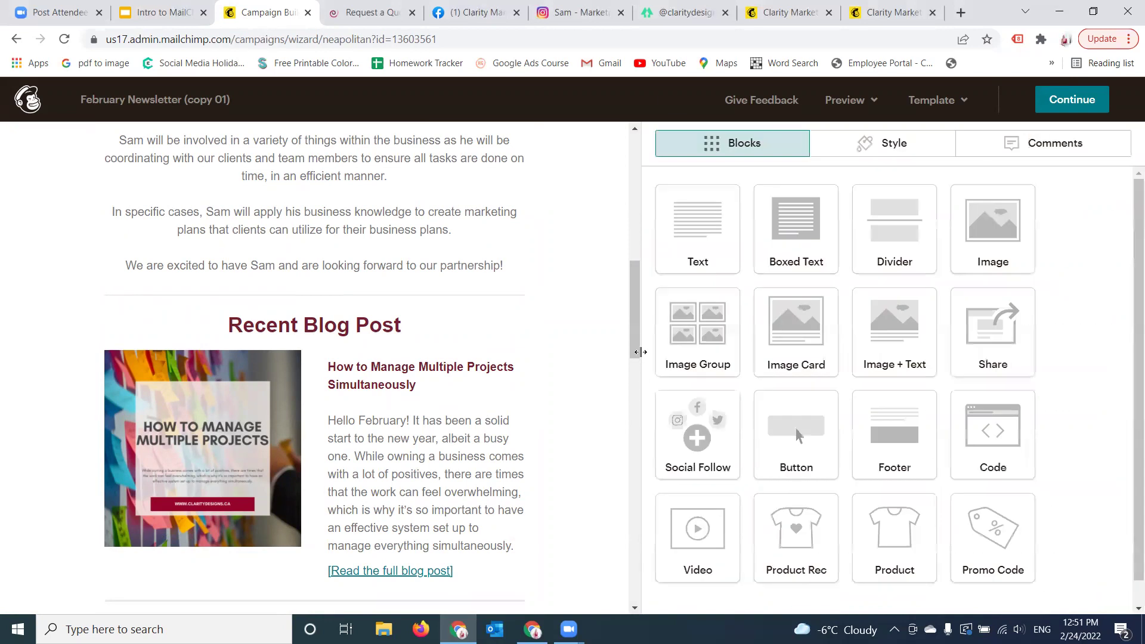
pyautogui.scroll(-1, 636, 353)
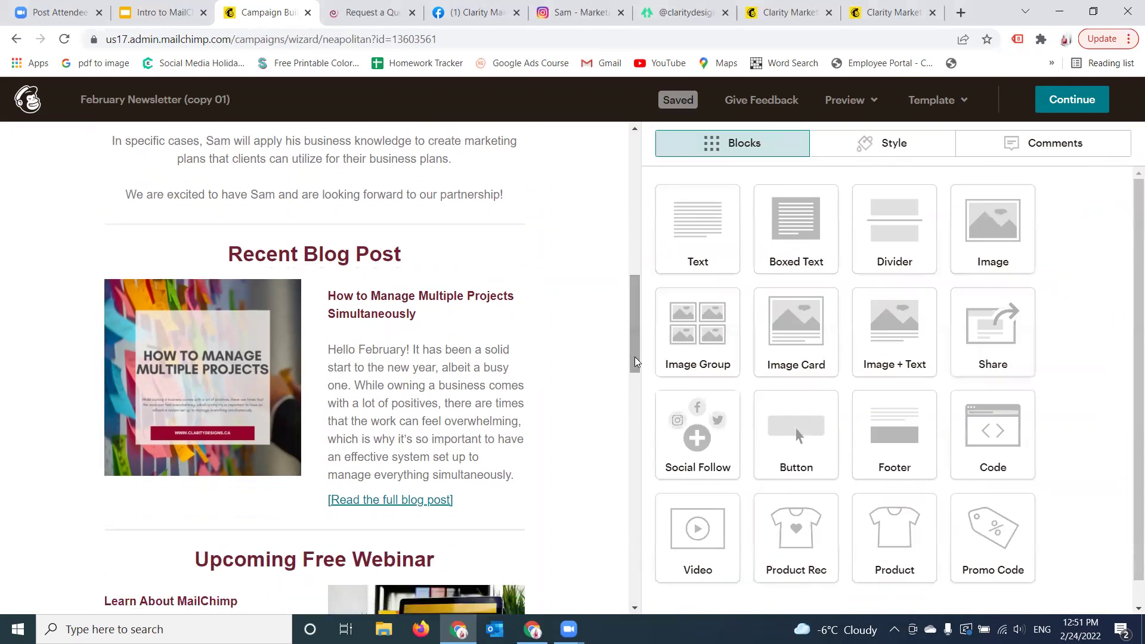
# Open the Recent Blog Post image and text block and inspect its image replacement and link settings, leaving both as they are.
pyautogui.click(165, 385)
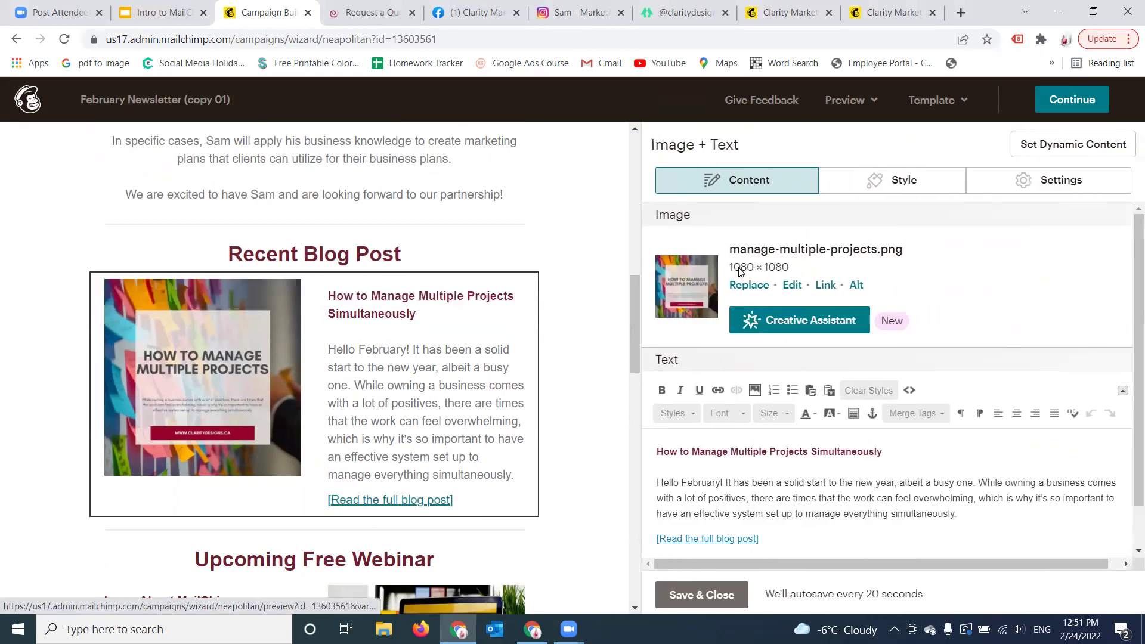
pyautogui.click(752, 286)
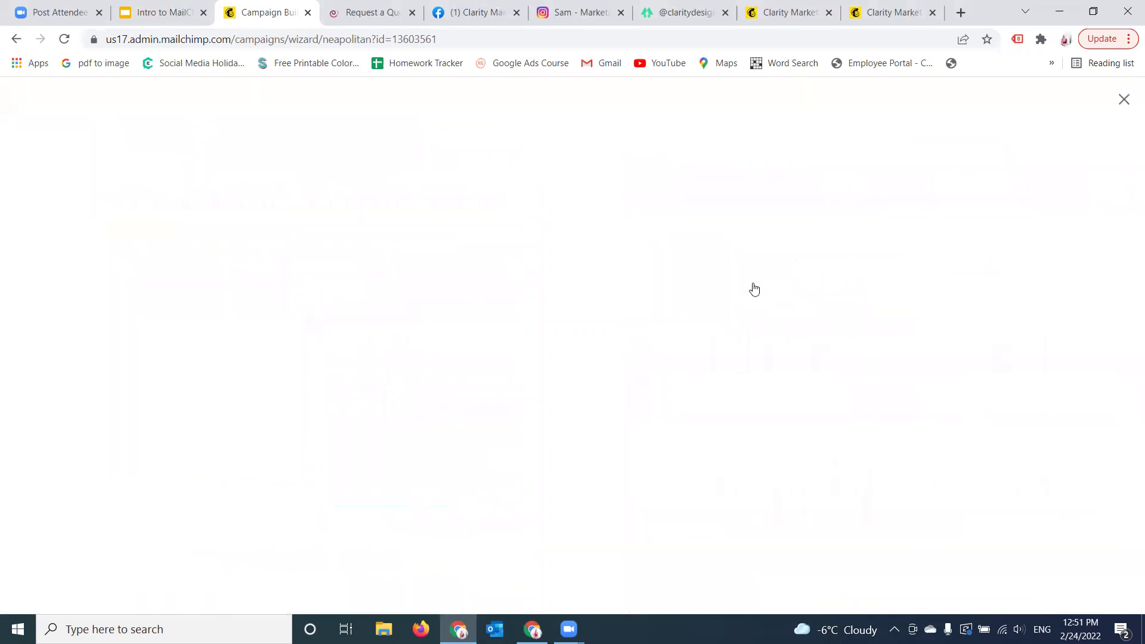
pyautogui.click(1124, 100)
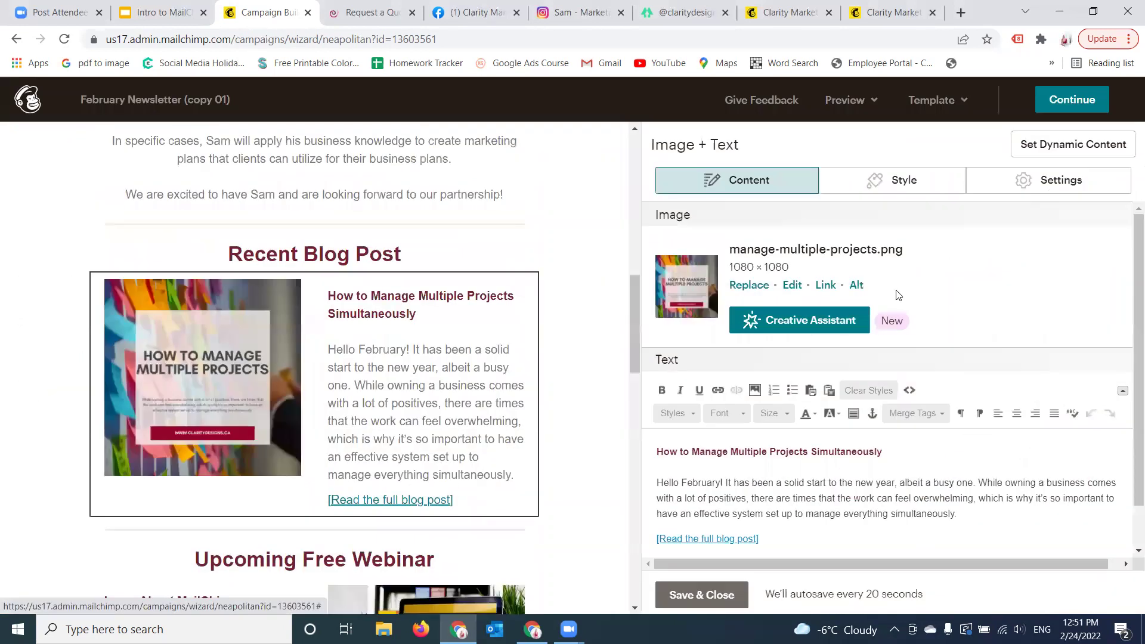
pyautogui.click(825, 285)
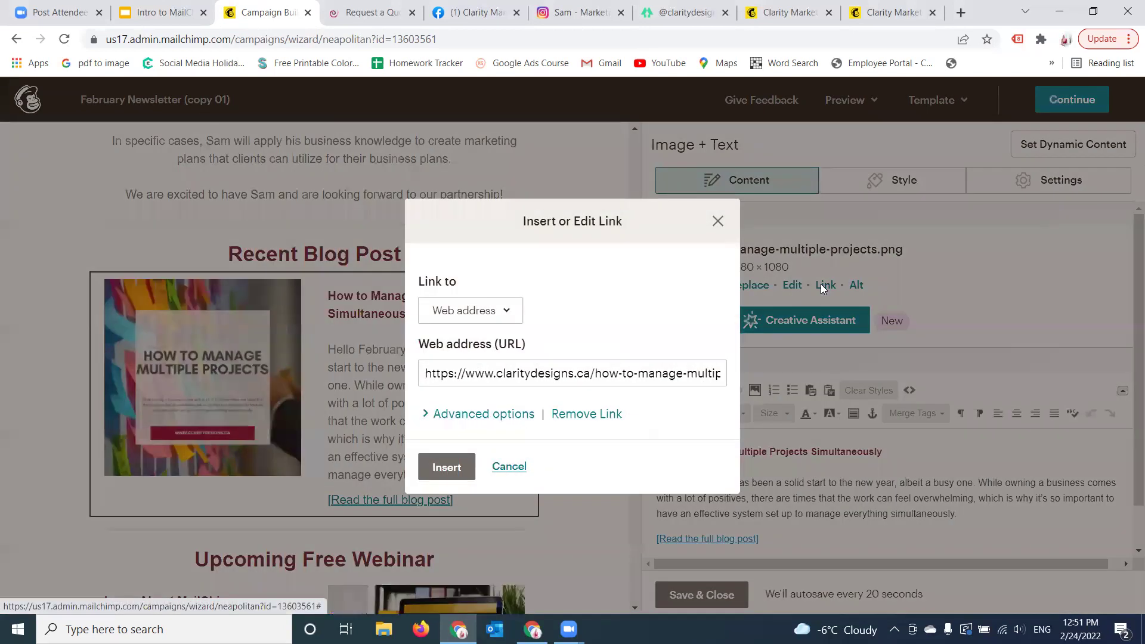
pyautogui.click(716, 221)
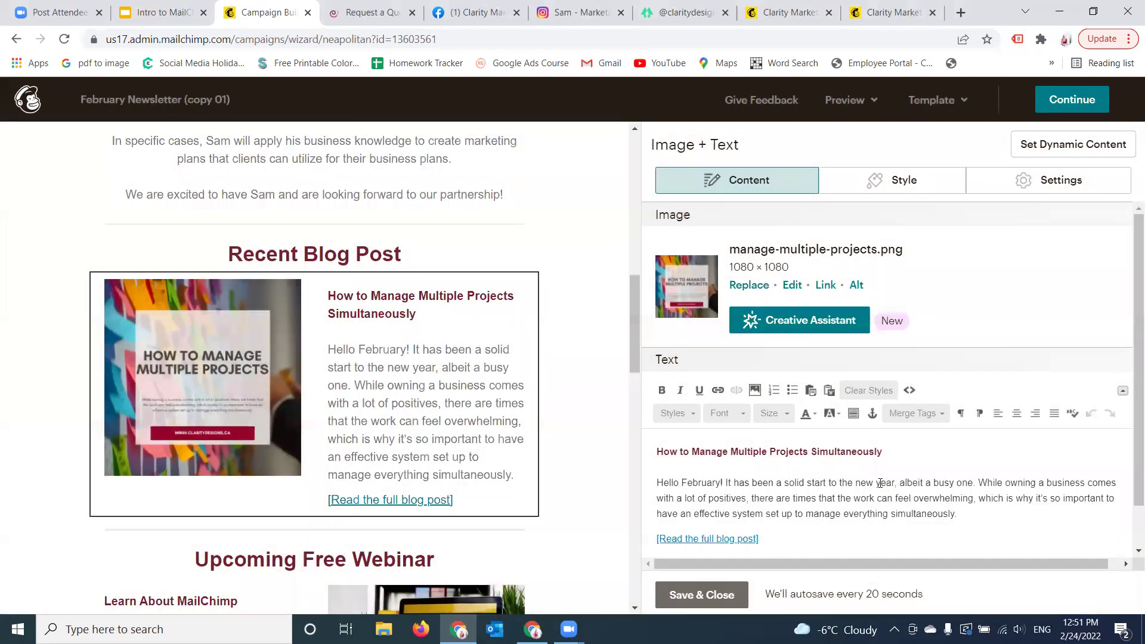
# Review the heading, summary and "Read the full blog post" link in the Recent Blog Post block, and save and close it.
pyautogui.scroll(-1, 1127, 379)
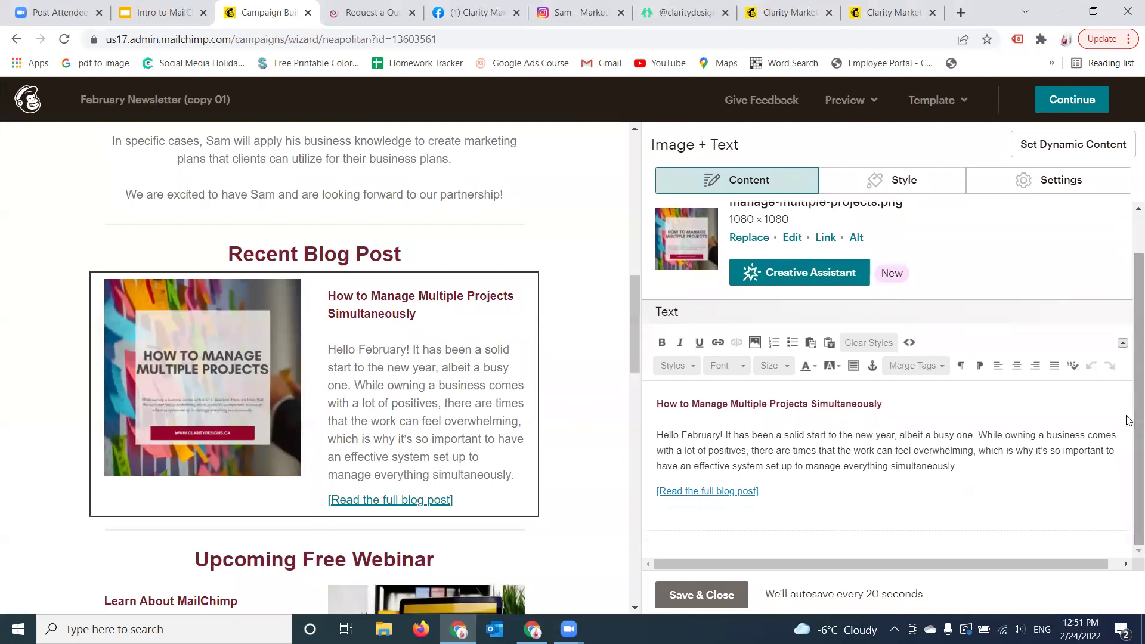
pyautogui.moveTo(760, 491); pyautogui.dragTo(651, 395)
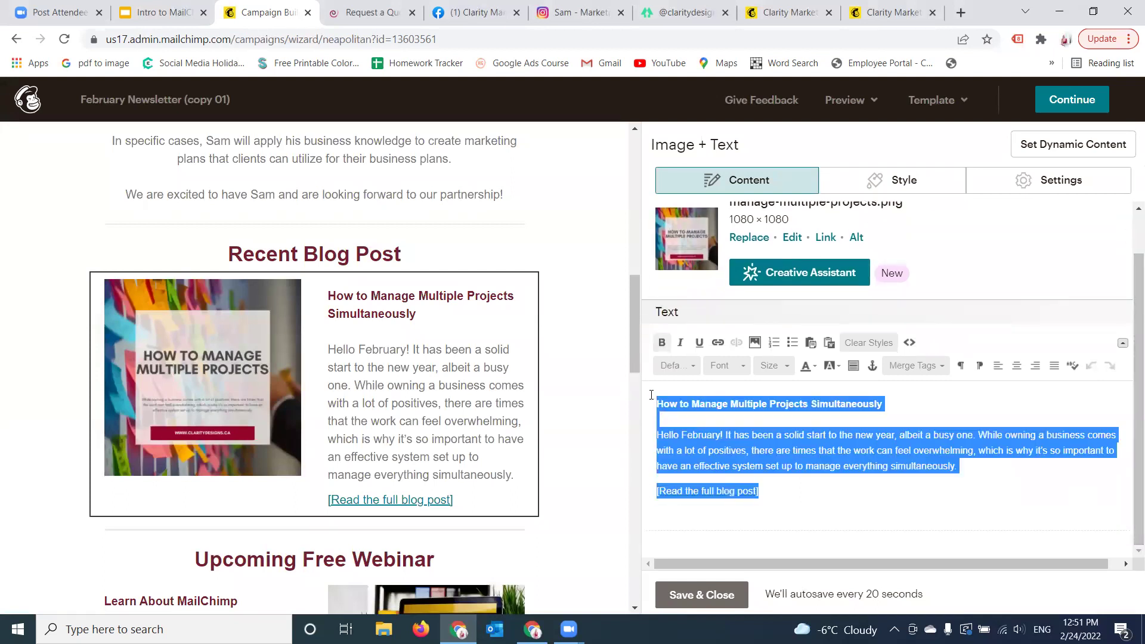
pyautogui.moveTo(633, 351); pyautogui.dragTo(636, 410)
pyautogui.moveTo(512, 248)
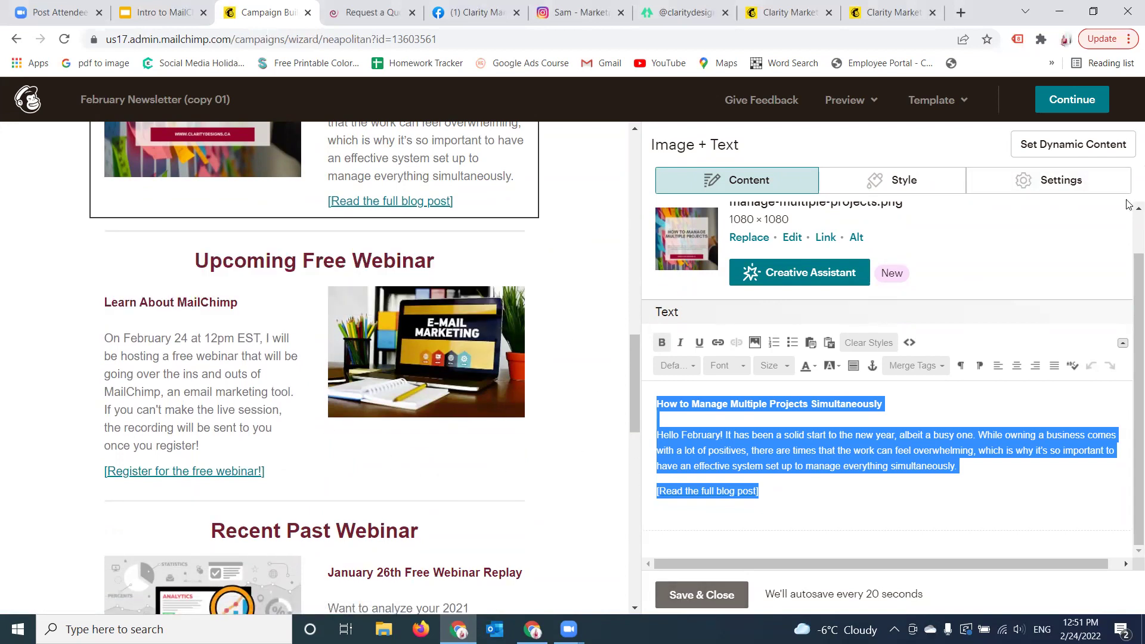
pyautogui.moveTo(1129, 384); pyautogui.dragTo(1129, 268)
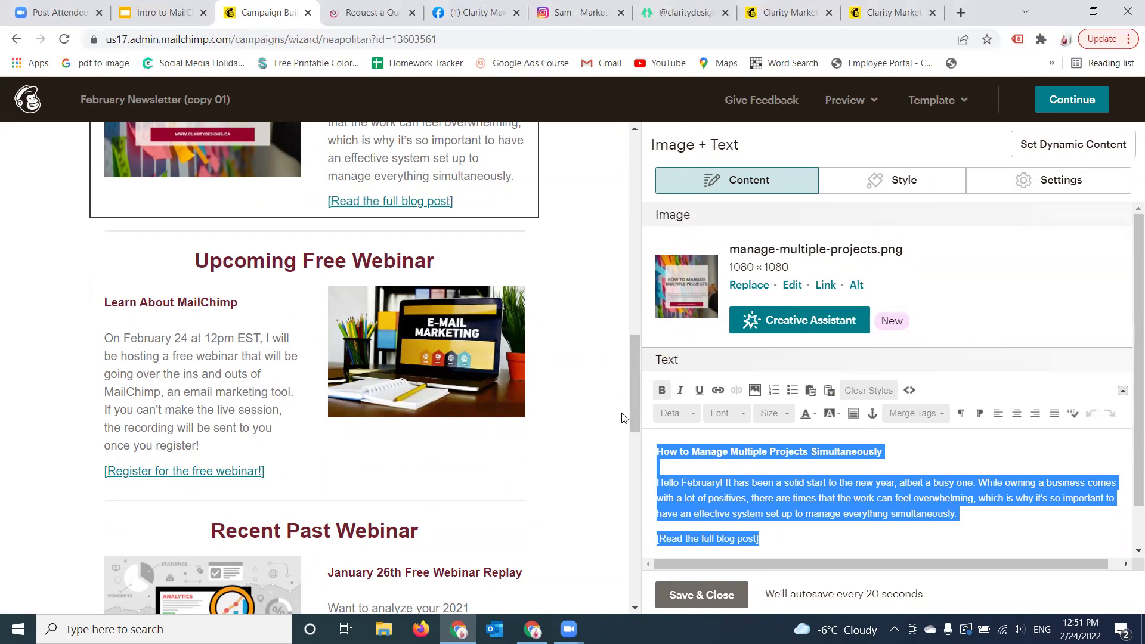
pyautogui.click(682, 597)
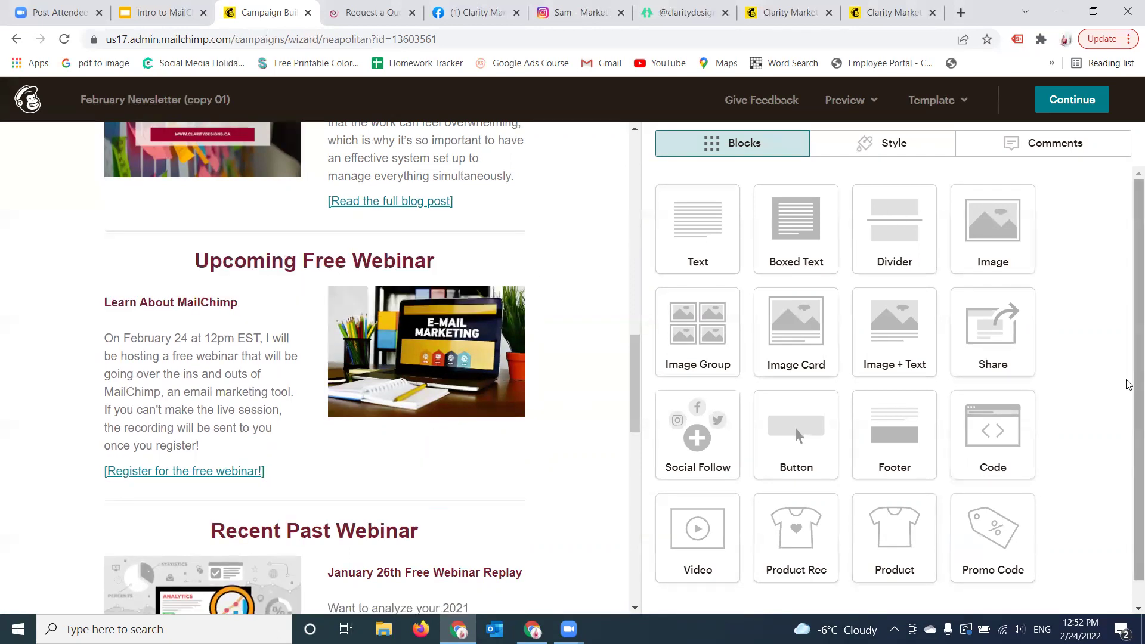
# Look over the available content blocks and the newsletter's remaining sections, from the webinars through the footer and back to the header.
pyautogui.scroll(-1, 1128, 396)
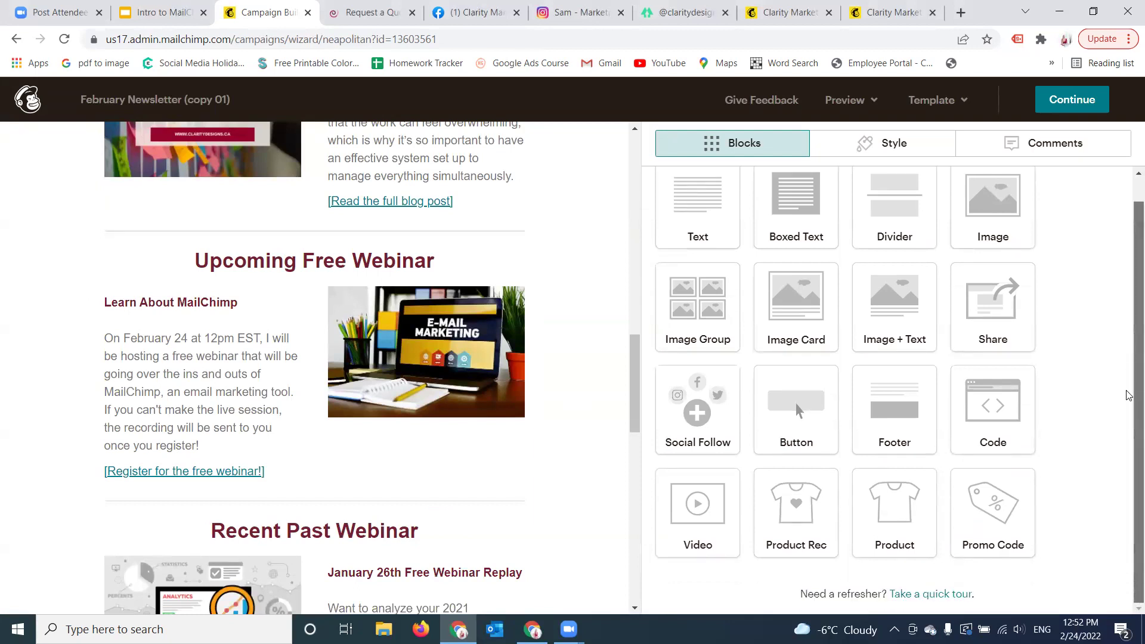
pyautogui.scroll(1, 1128, 329)
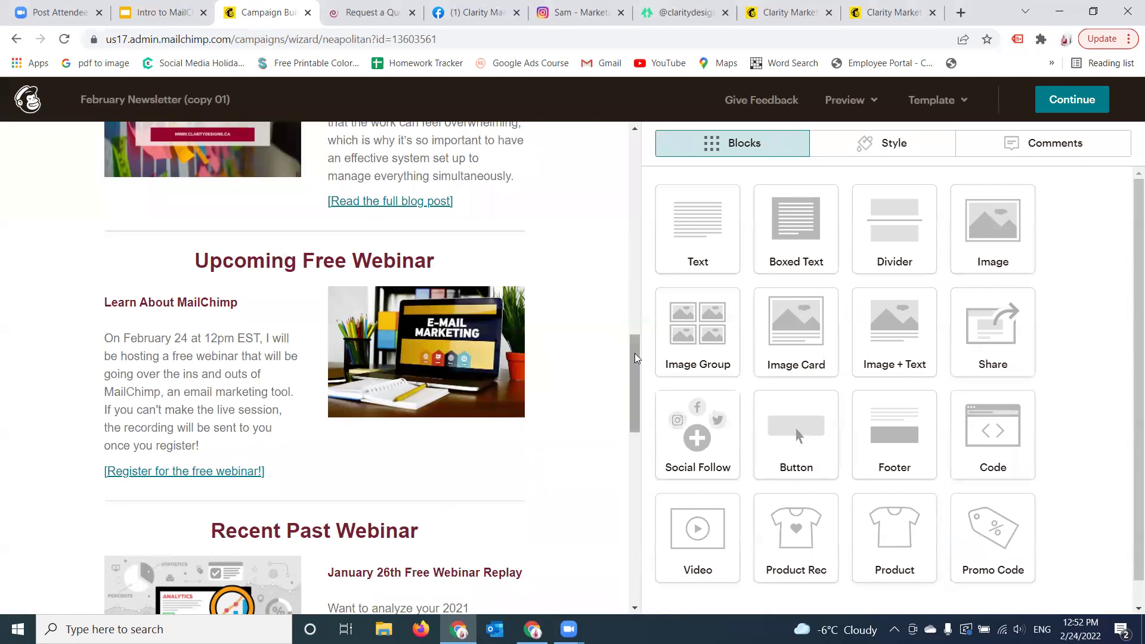
pyautogui.moveTo(636, 360); pyautogui.dragTo(632, 434)
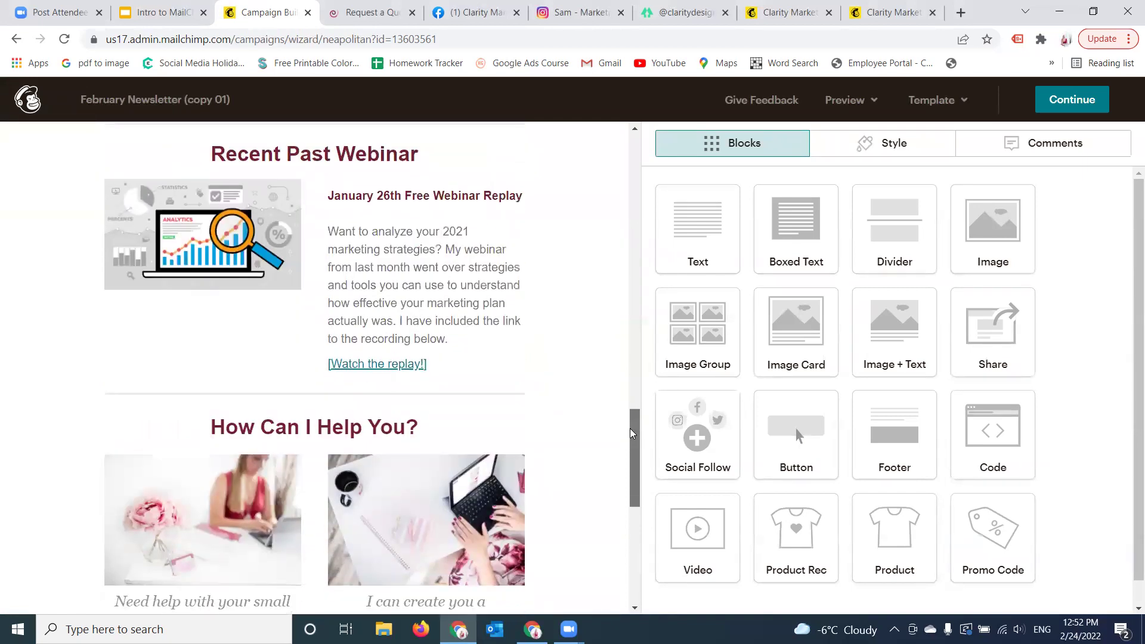
pyautogui.moveTo(632, 434); pyautogui.dragTo(636, 530)
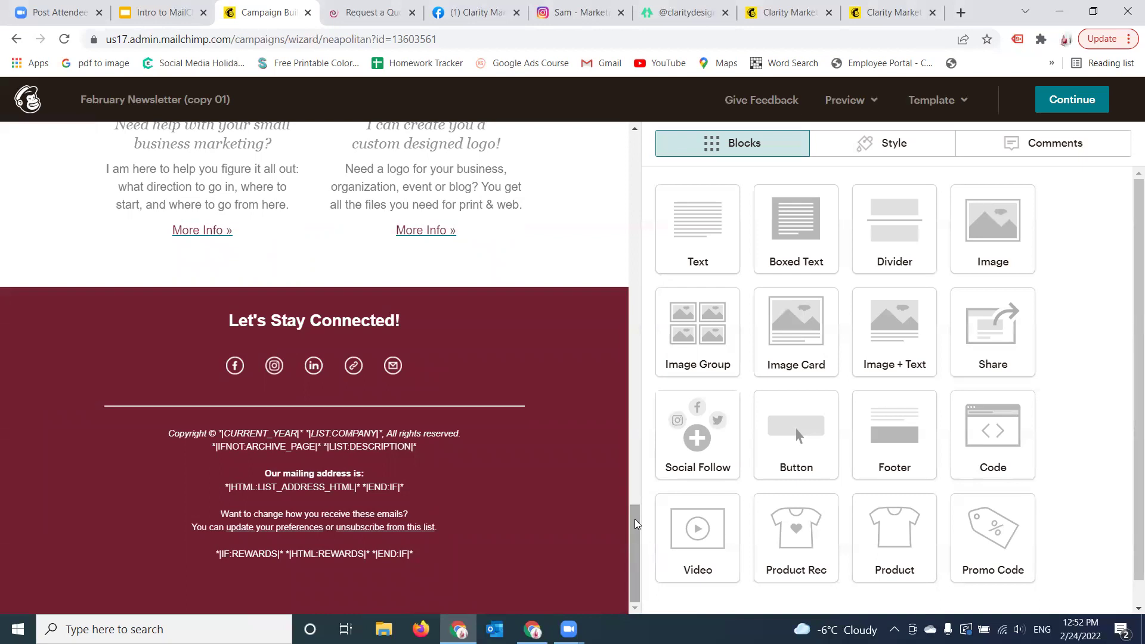
pyautogui.moveTo(637, 524); pyautogui.dragTo(627, 428)
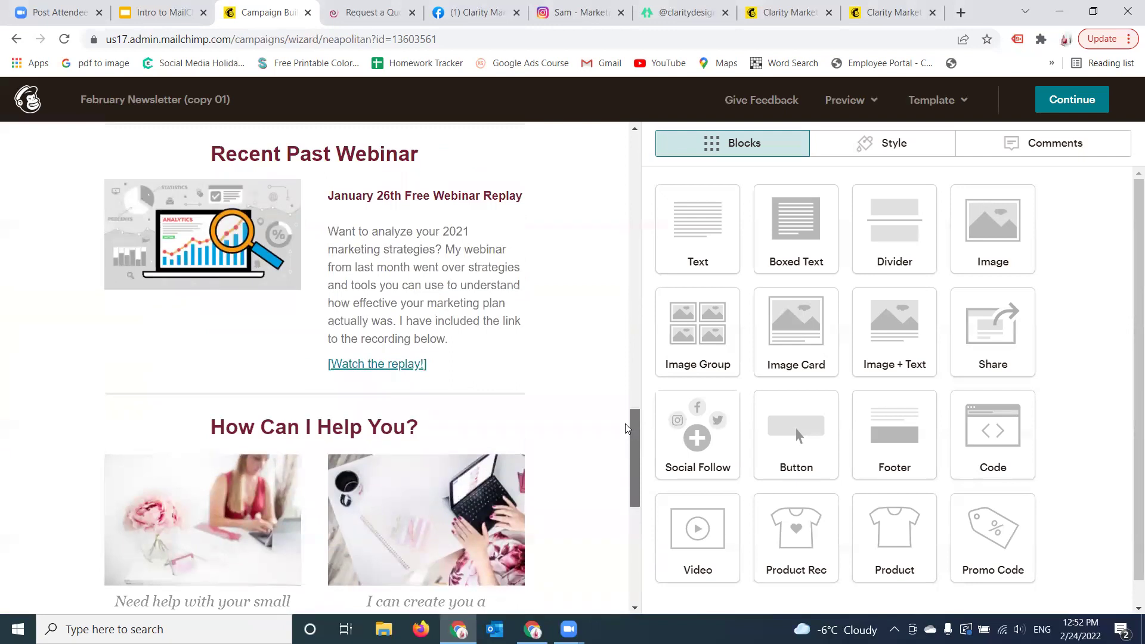
pyautogui.moveTo(627, 428); pyautogui.dragTo(629, 118)
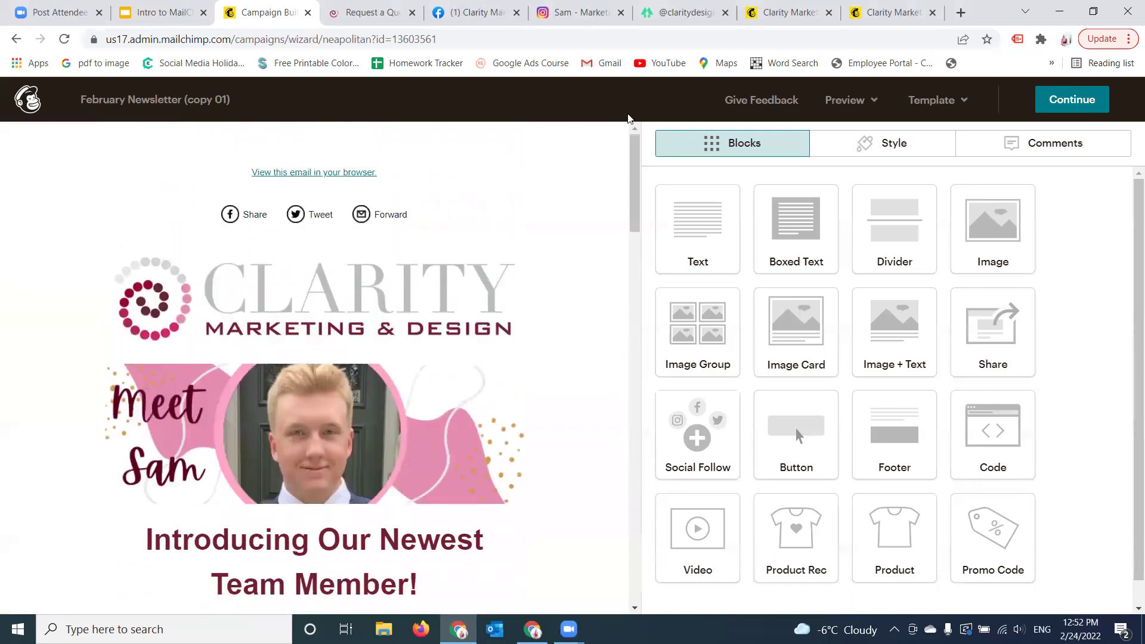
pyautogui.moveTo(414, 380)
# Open the "Introducing Our Newest Team Member!" text block and highlight its body paragraphs under the heading, leaving the text as it is.
pyautogui.moveTo(636, 231); pyautogui.dragTo(638, 318)
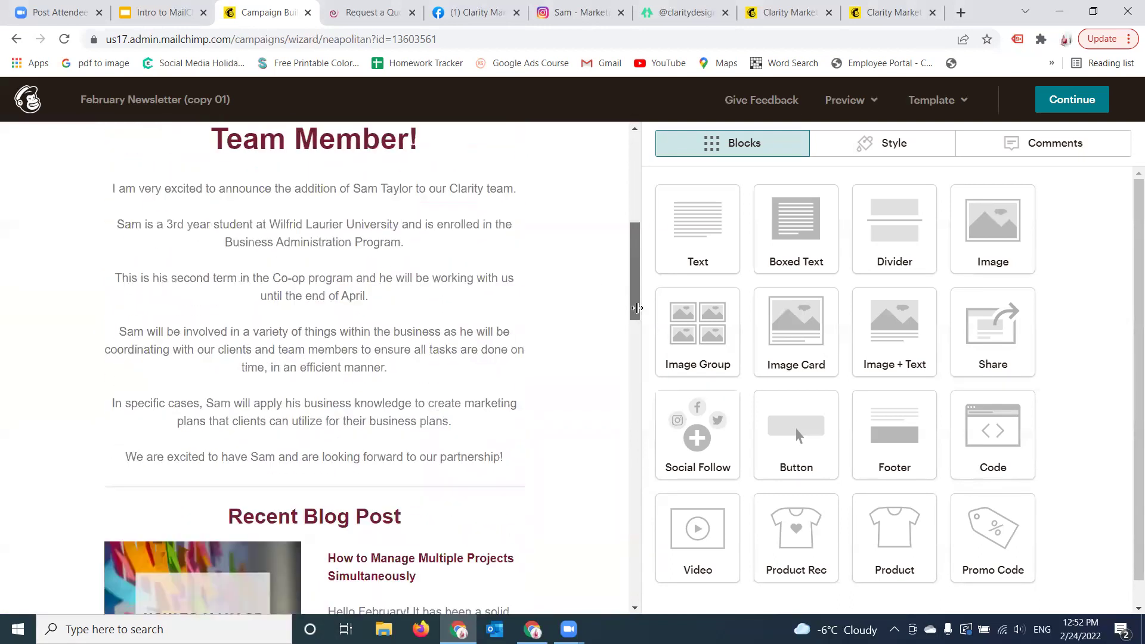
pyautogui.click(357, 338)
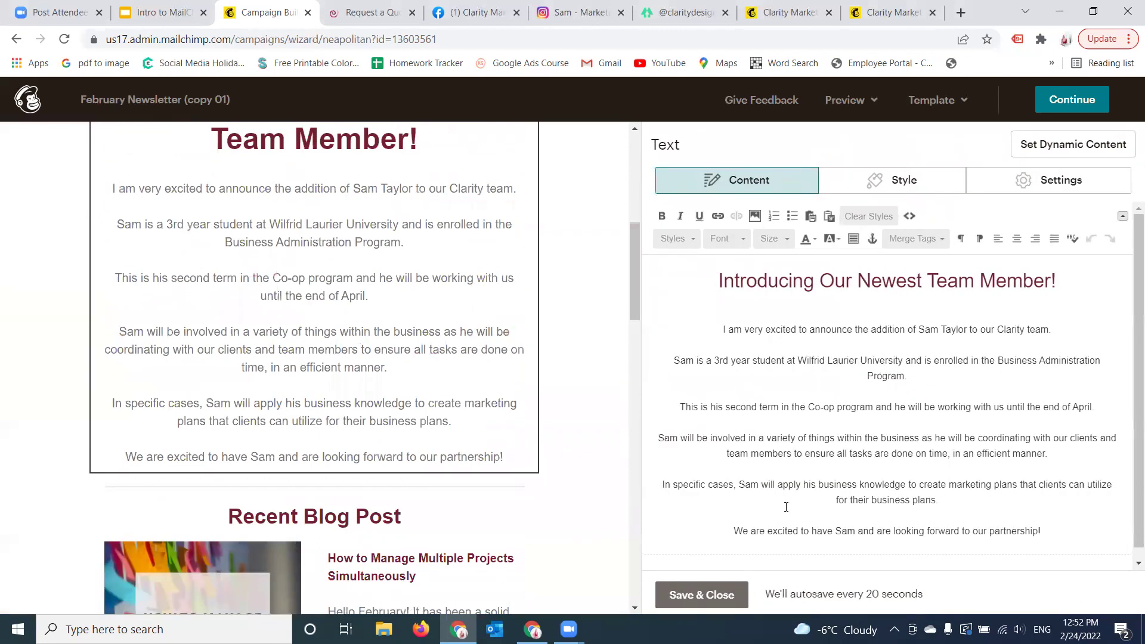
pyautogui.moveTo(1047, 540); pyautogui.dragTo(719, 330)
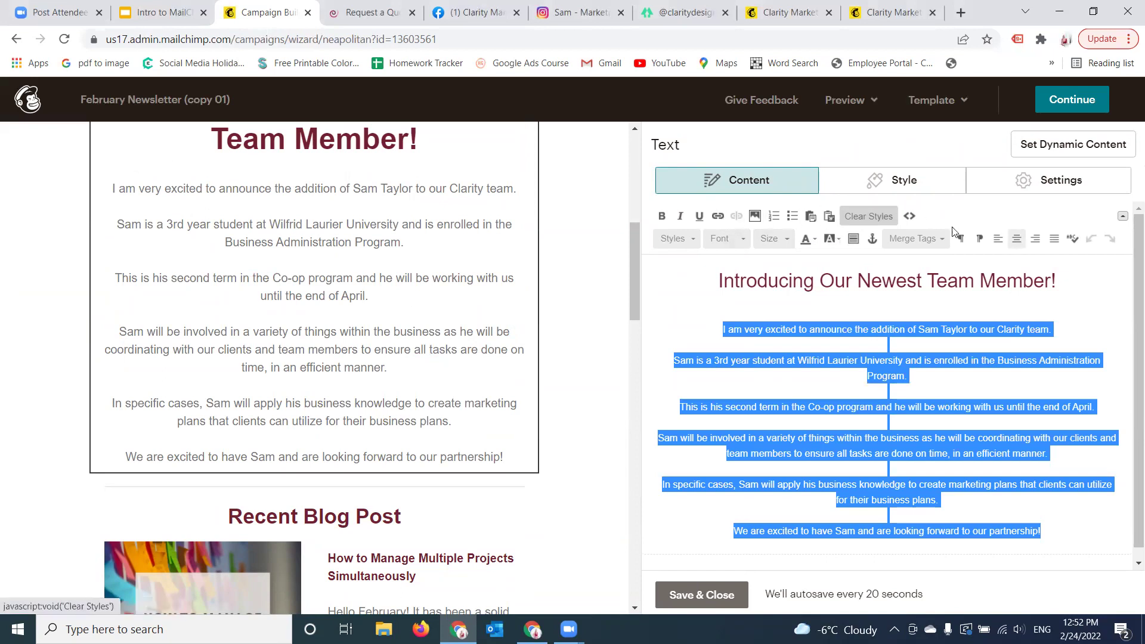
pyautogui.click(685, 505)
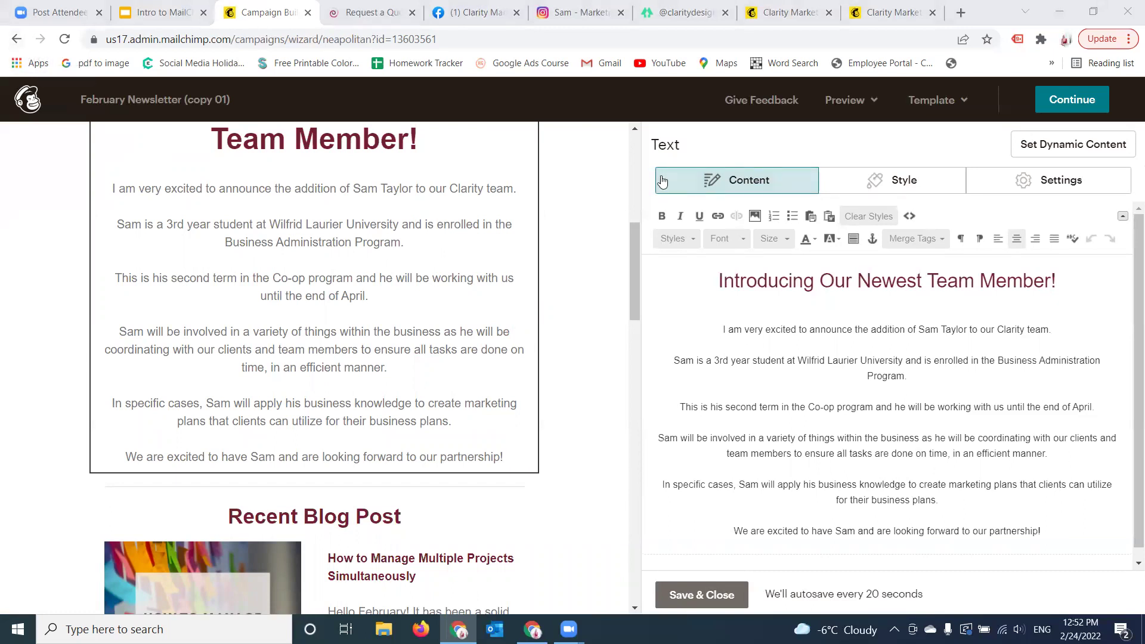
# Leave the newsletter design, keep the replicated campaign as a draft to finish later, and look over the campaigns list.
pyautogui.click(1065, 115)
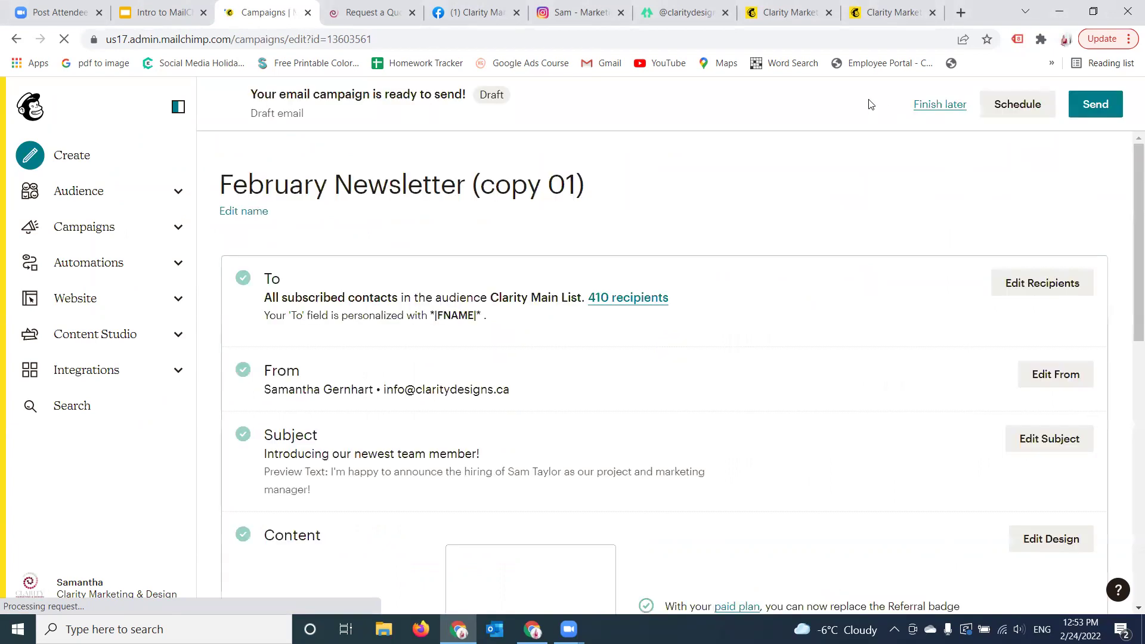
pyautogui.click(942, 105)
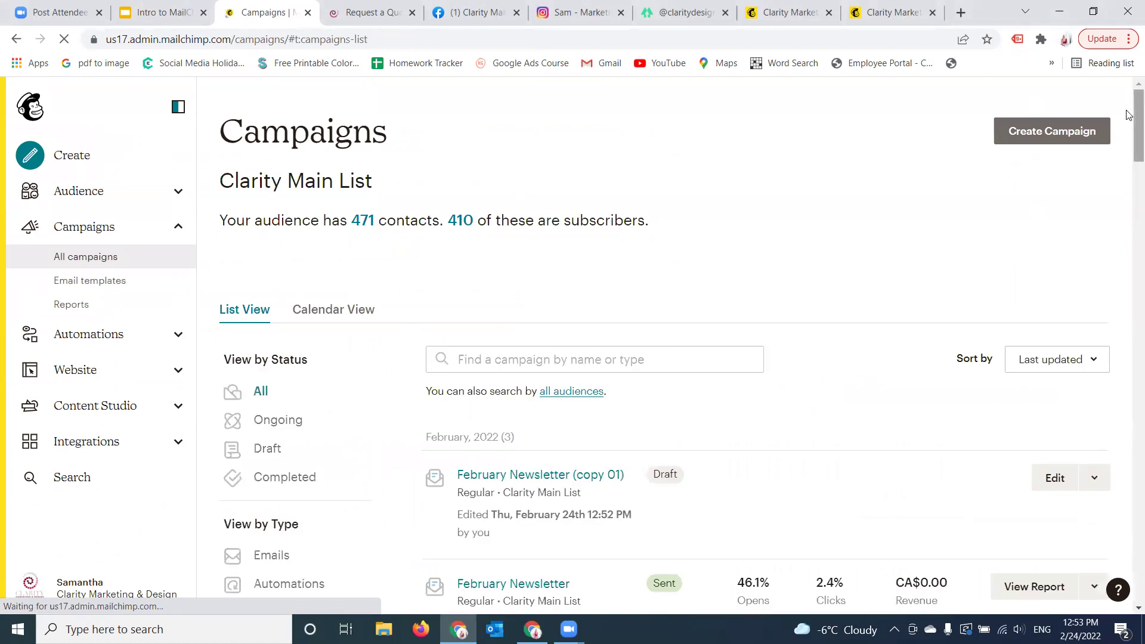
pyautogui.scroll(-4, 1127, 119)
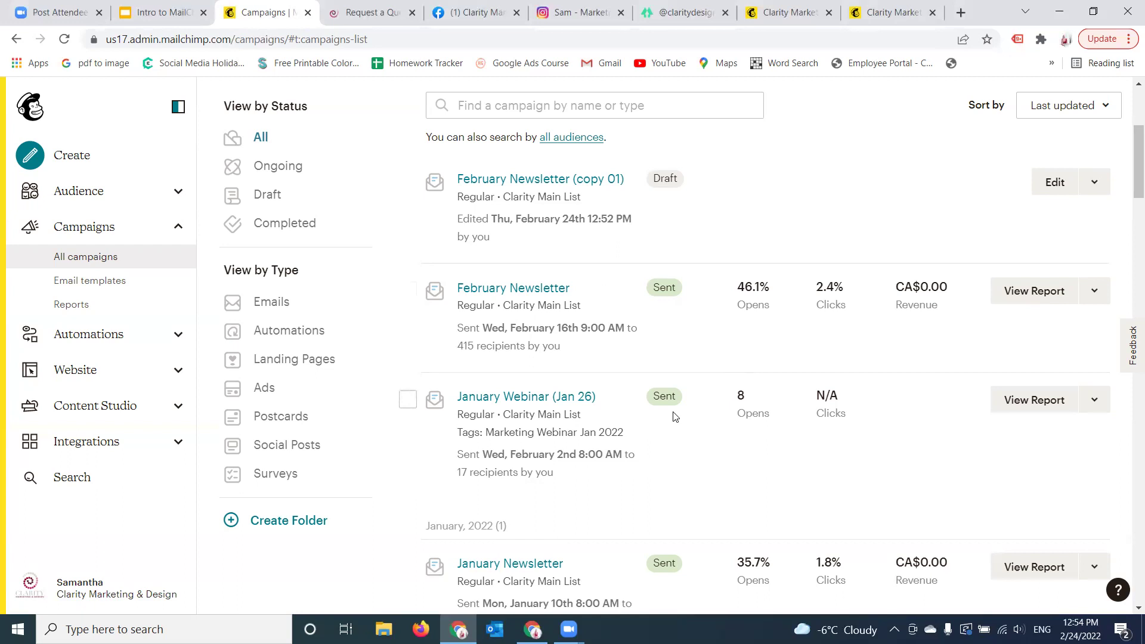
# Open the report of the sent February Newsletter and examine its recipient, open, click, bounce, unsubscribe and revenue figures.
pyautogui.click(1023, 299)
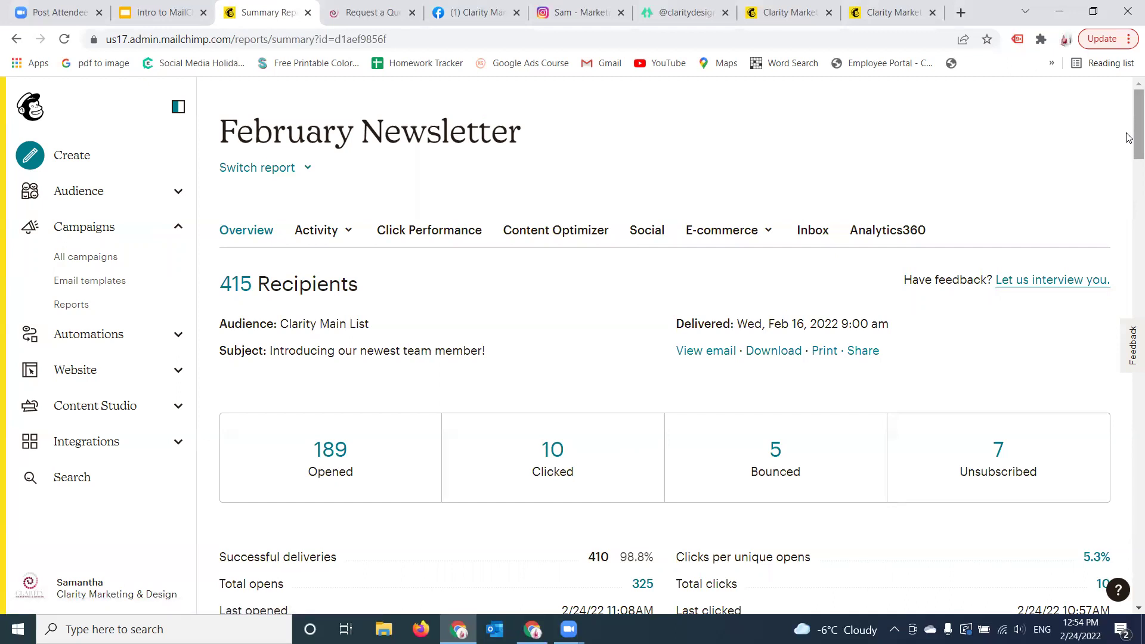
pyautogui.scroll(-2, 1129, 143)
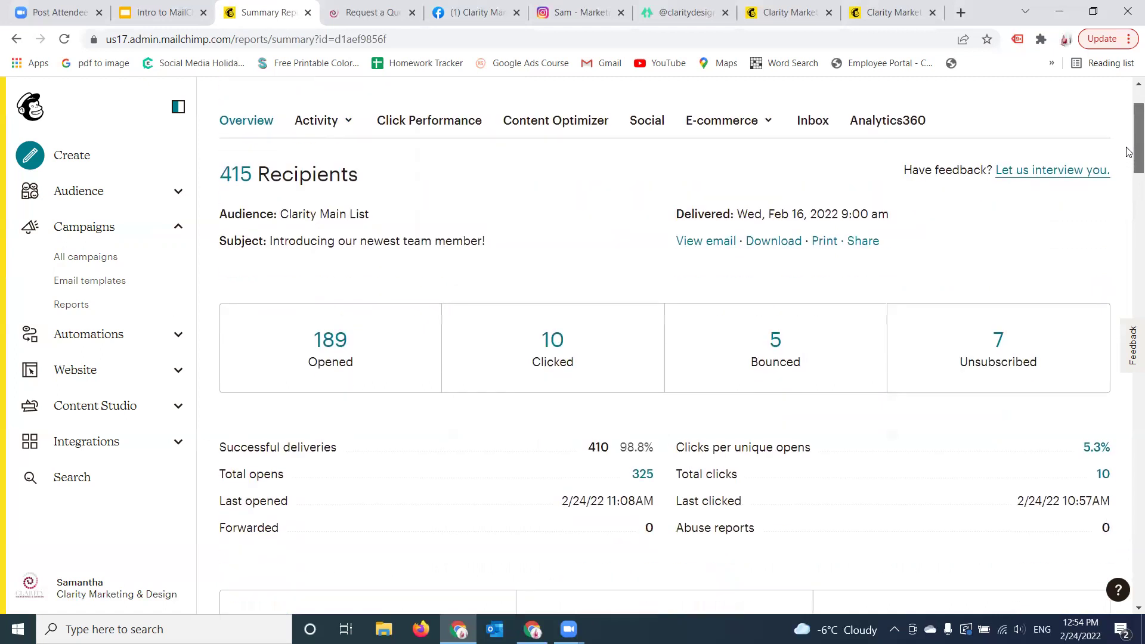
pyautogui.scroll(2, 1129, 152)
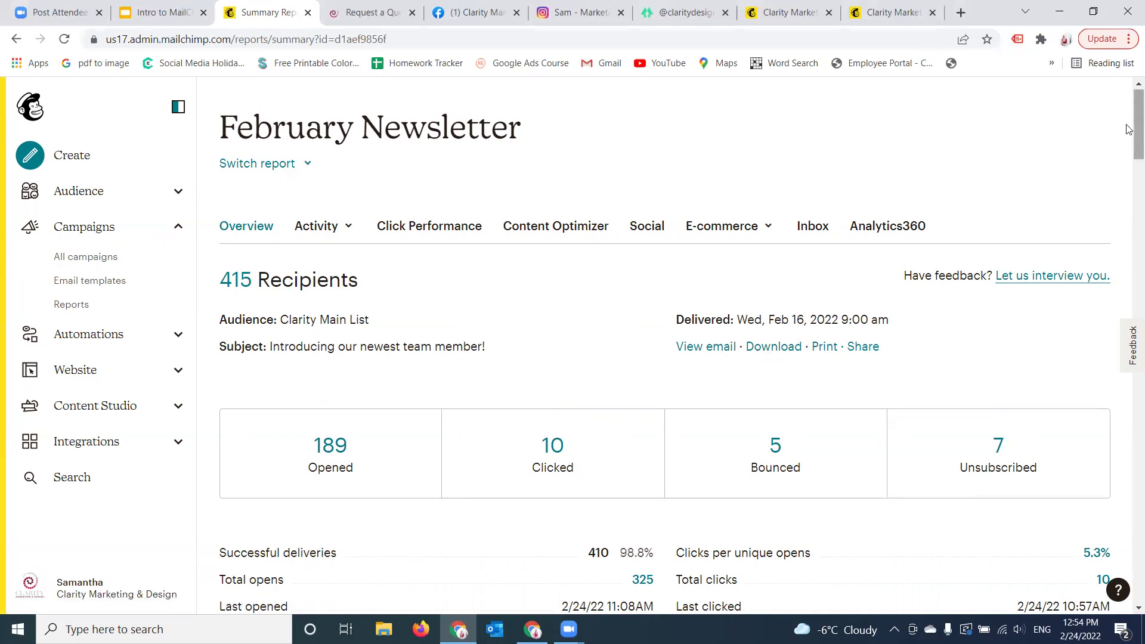
pyautogui.scroll(-1, 1129, 143)
pyautogui.scroll(-1, 1129, 143)
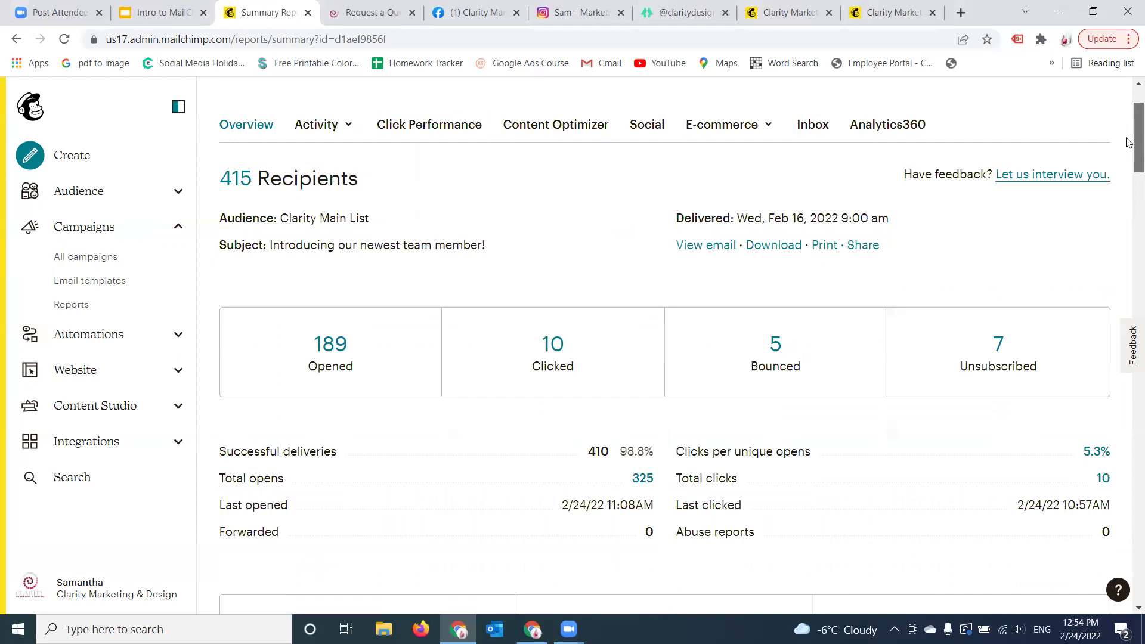
pyautogui.scroll(-5, 1129, 149)
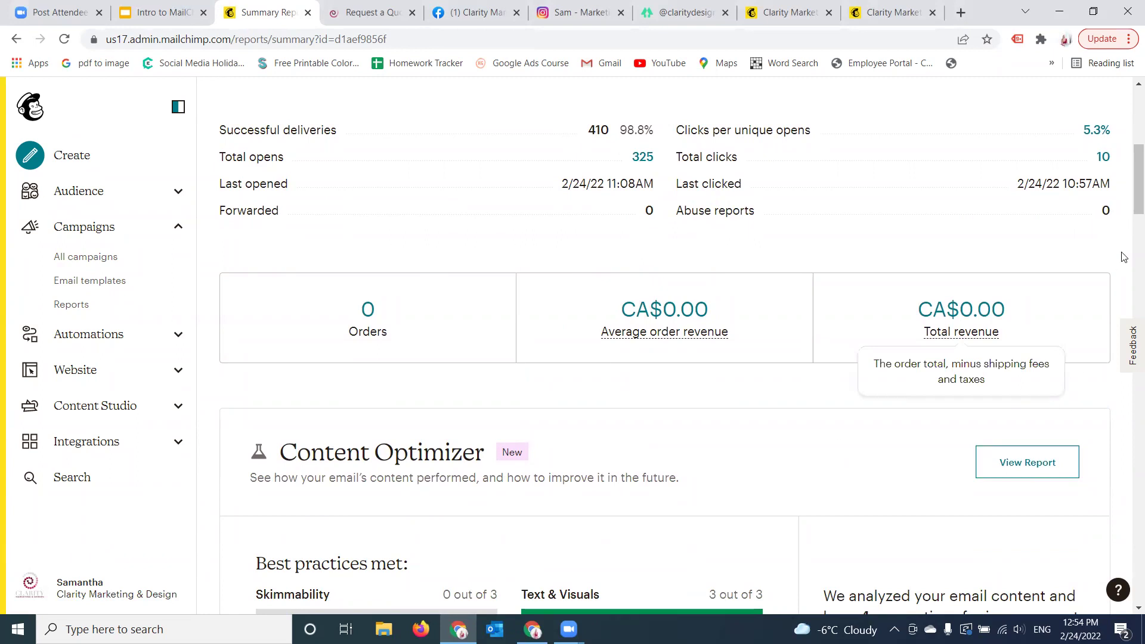
# Examine the report's Content Optimizer ratings, highlighting Skimmability, and the top links clicked under Click performance.
pyautogui.scroll(-5, 1127, 255)
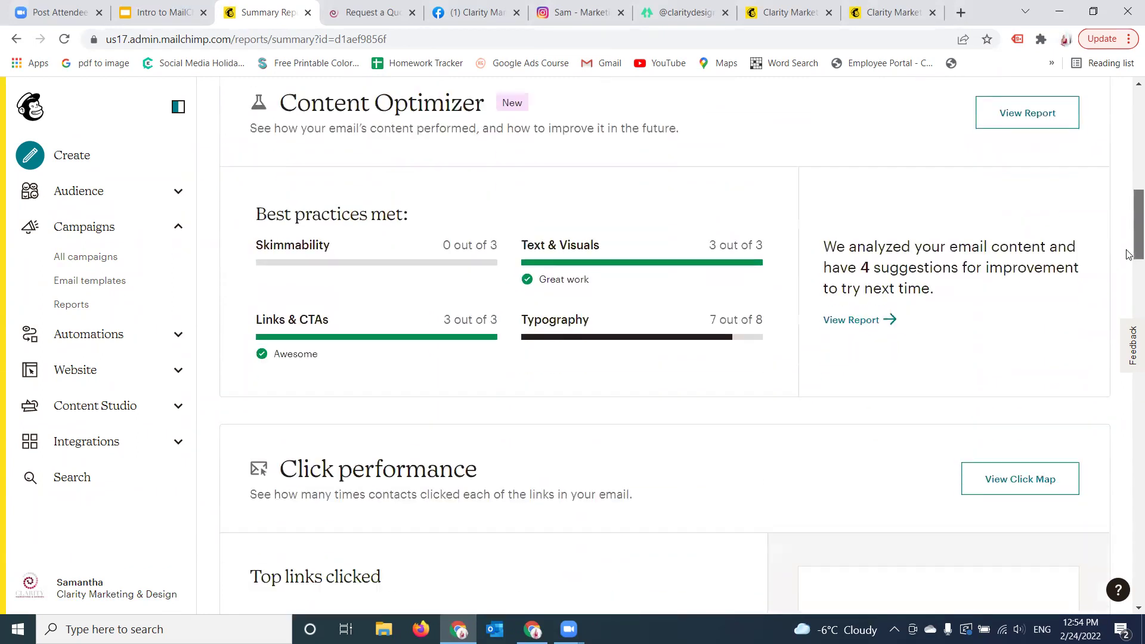
pyautogui.scroll(-1, 1130, 257)
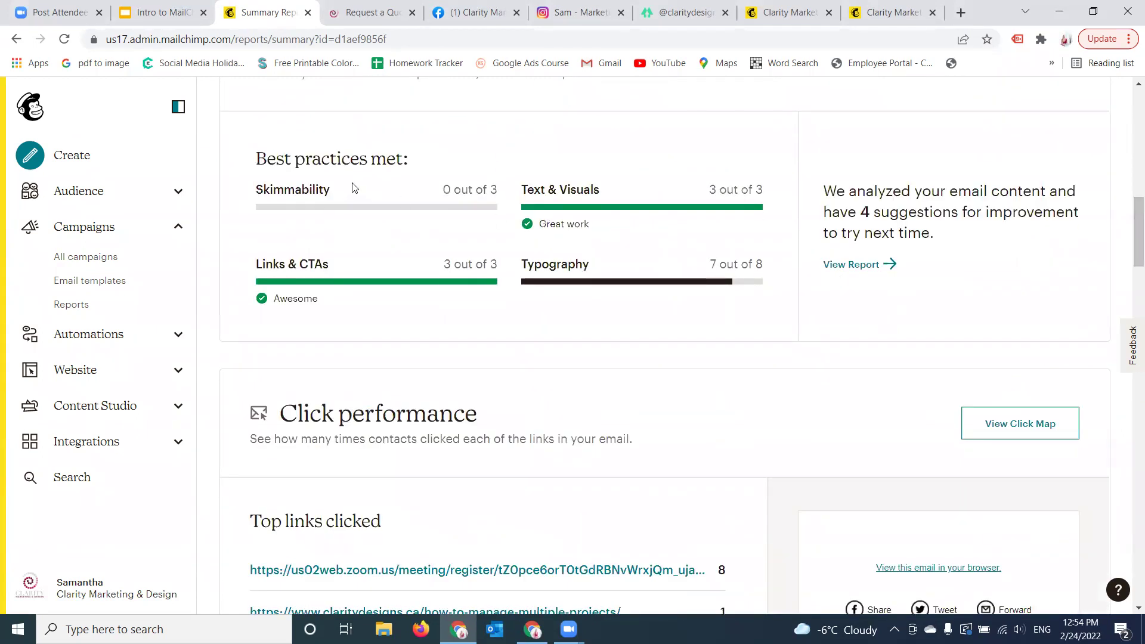
pyautogui.moveTo(337, 192); pyautogui.dragTo(245, 189)
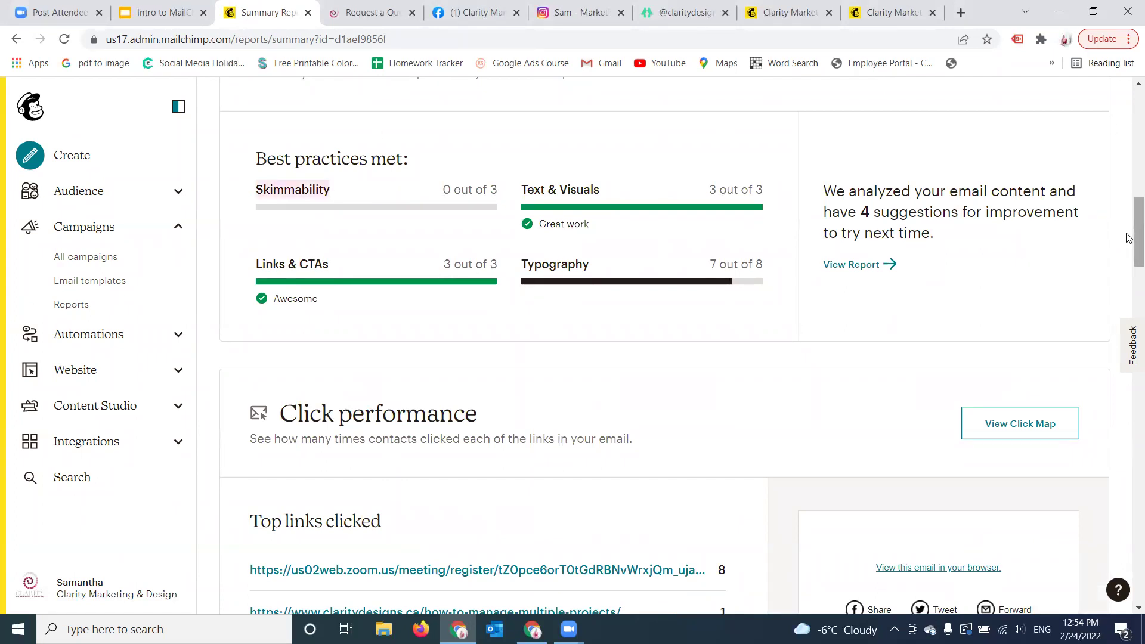
pyautogui.moveTo(1129, 241); pyautogui.dragTo(1129, 278)
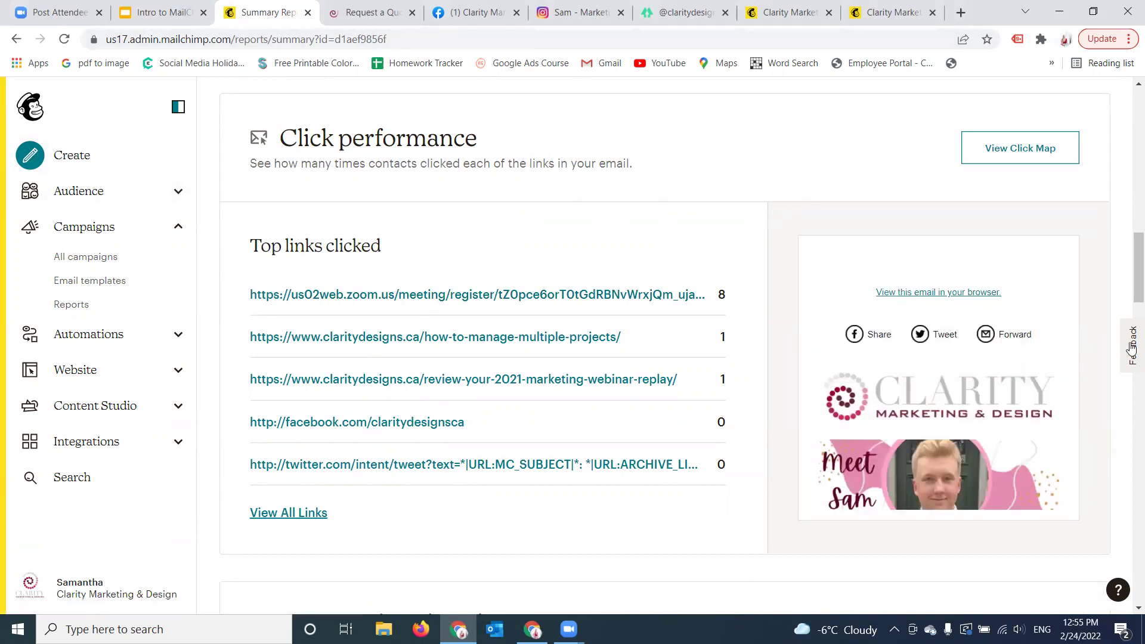
# Go back from the February Newsletter report to the list of all campaigns and look over the recent ones.
pyautogui.moveTo(1137, 278); pyautogui.dragTo(1129, 142)
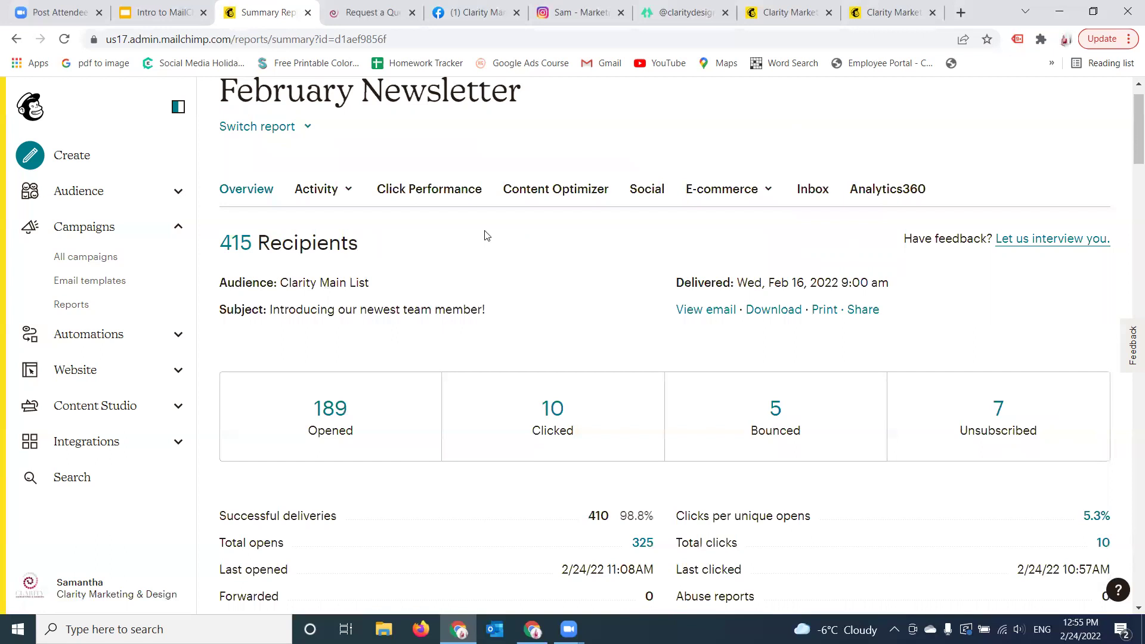
pyautogui.click(16, 39)
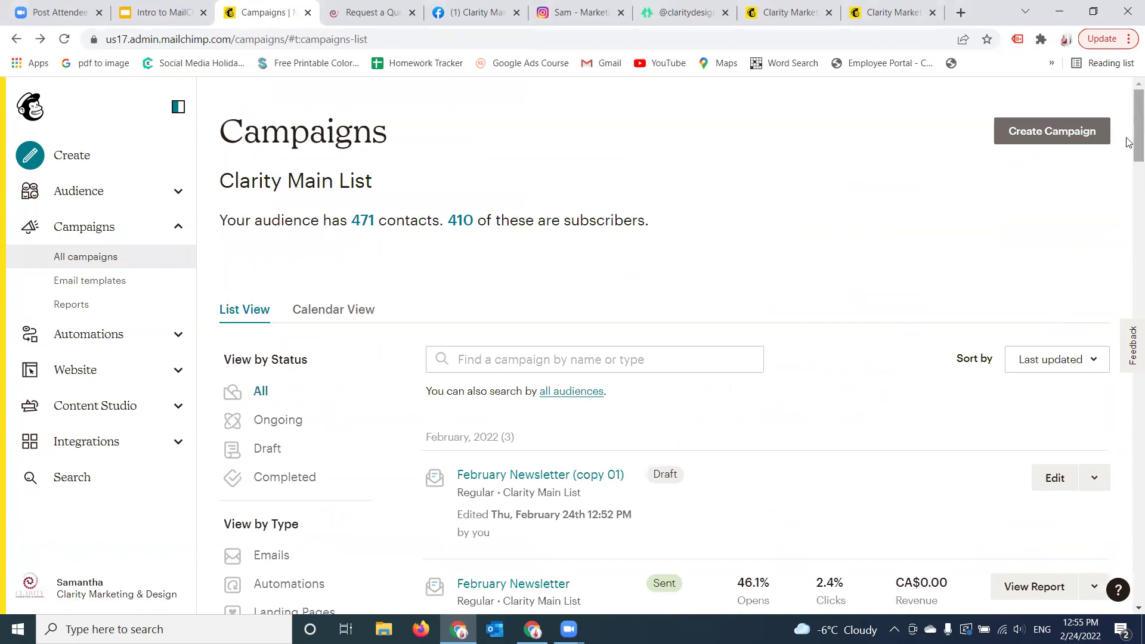
pyautogui.scroll(-3, 1129, 169)
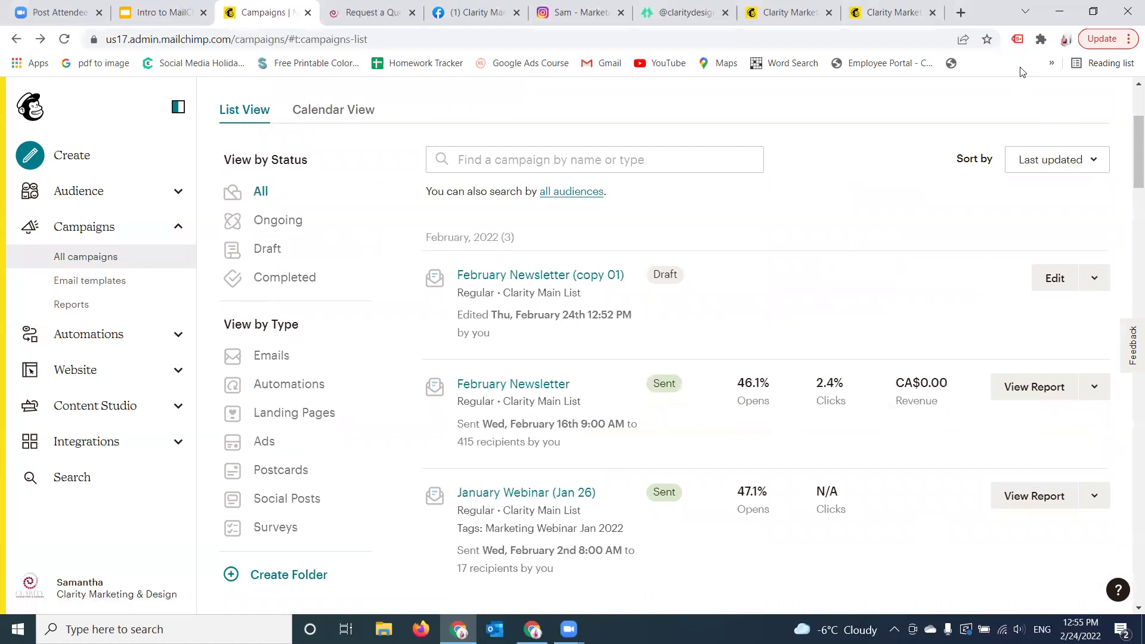
# Search Google in a new tab for "mailchimp benchmarks" and open the page Email Marketing Benchmarks and Statistics by Industry.
pyautogui.click(961, 12)
pyautogui.write('google.ca')
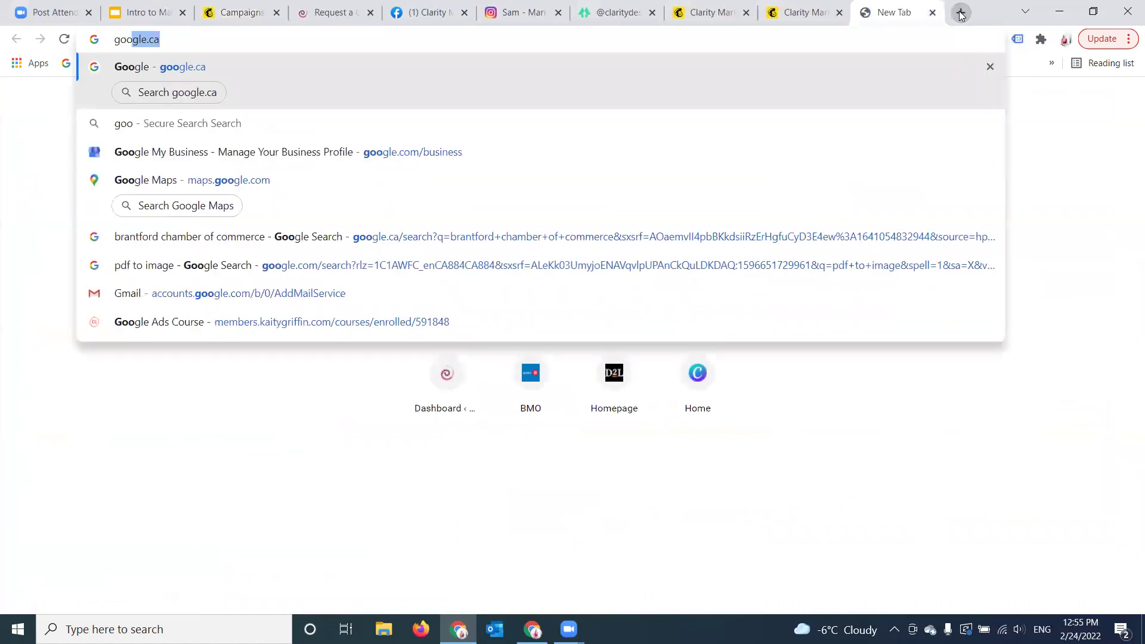
pyautogui.press('Return')
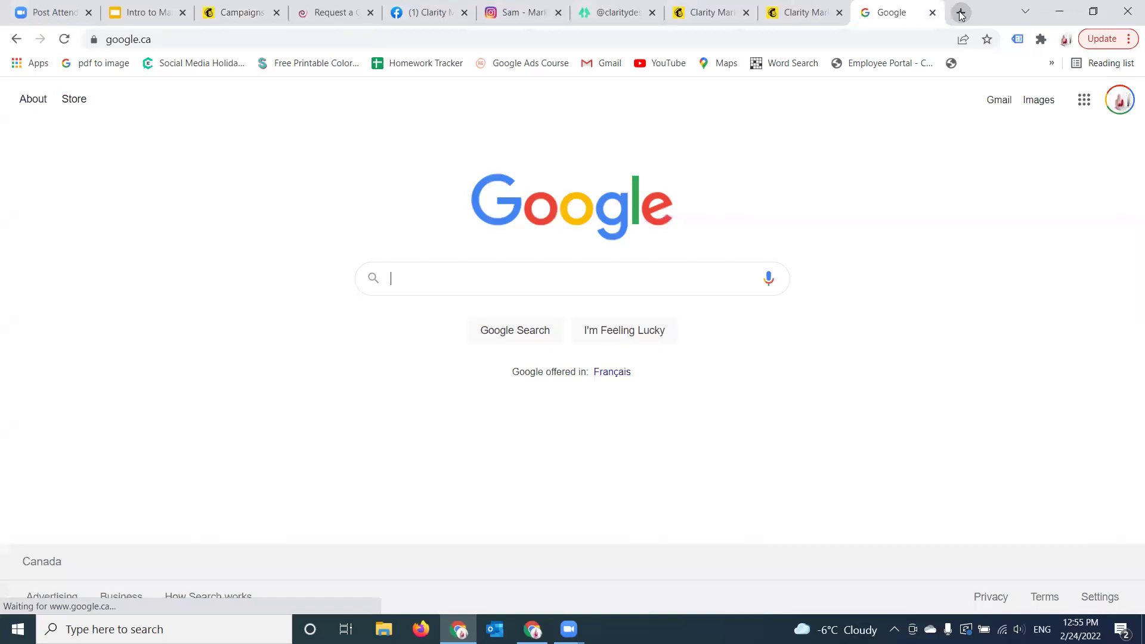
pyautogui.write('mailch')
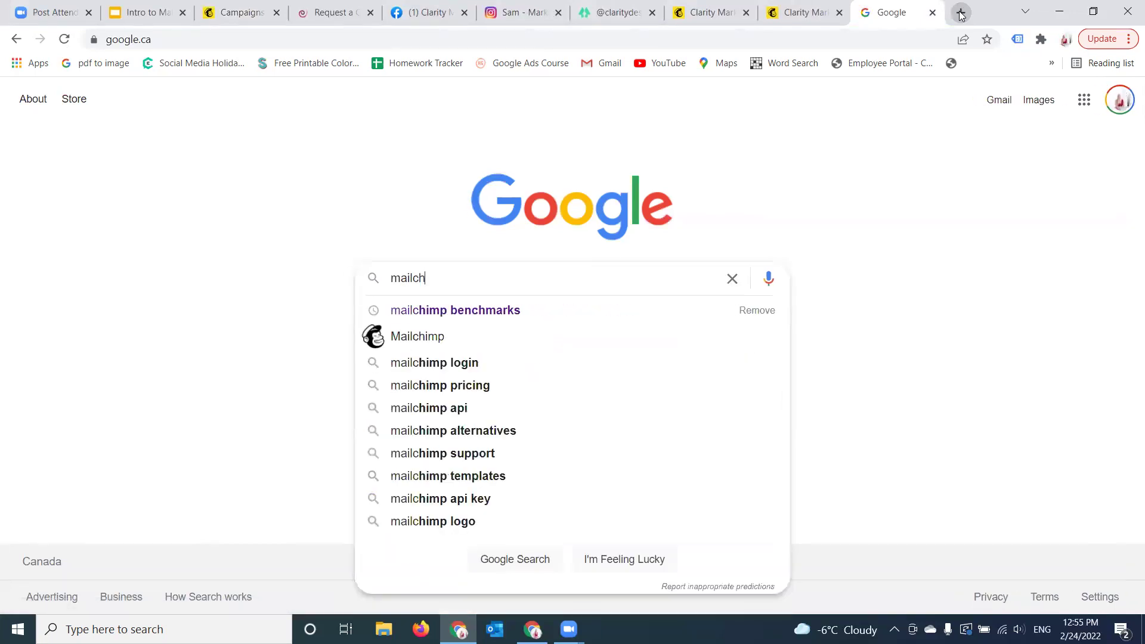
pyautogui.click(448, 311)
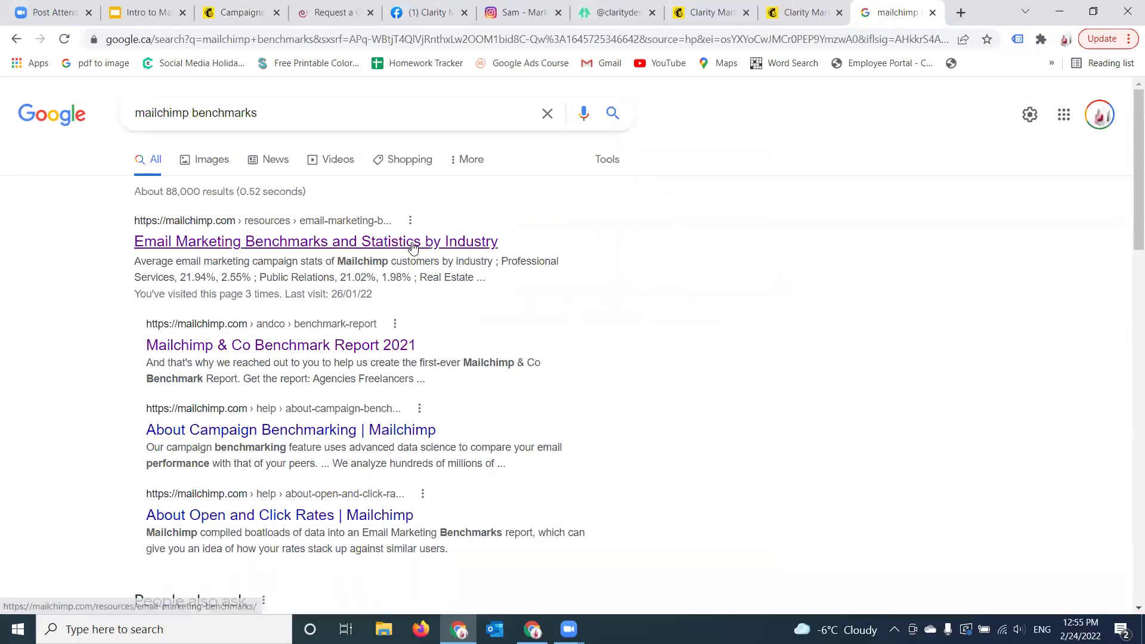
pyautogui.click(413, 246)
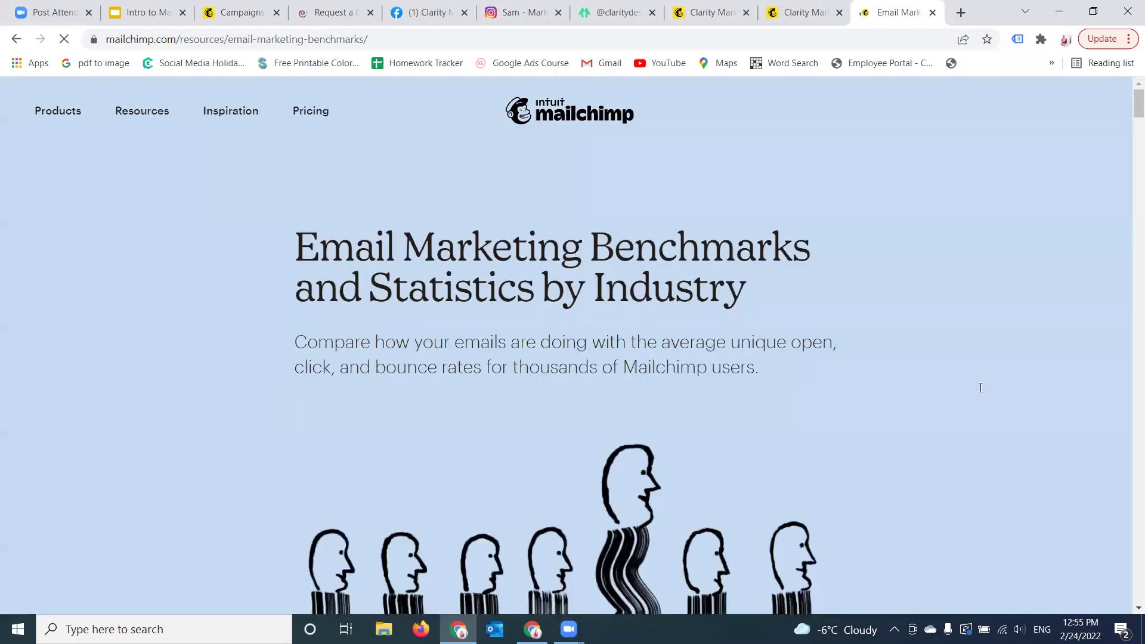
# Find the text "mark" on the benchmarks page and step through the matches to the Marketing and Advertising row.
pyautogui.scroll(-8, 1121, 137)
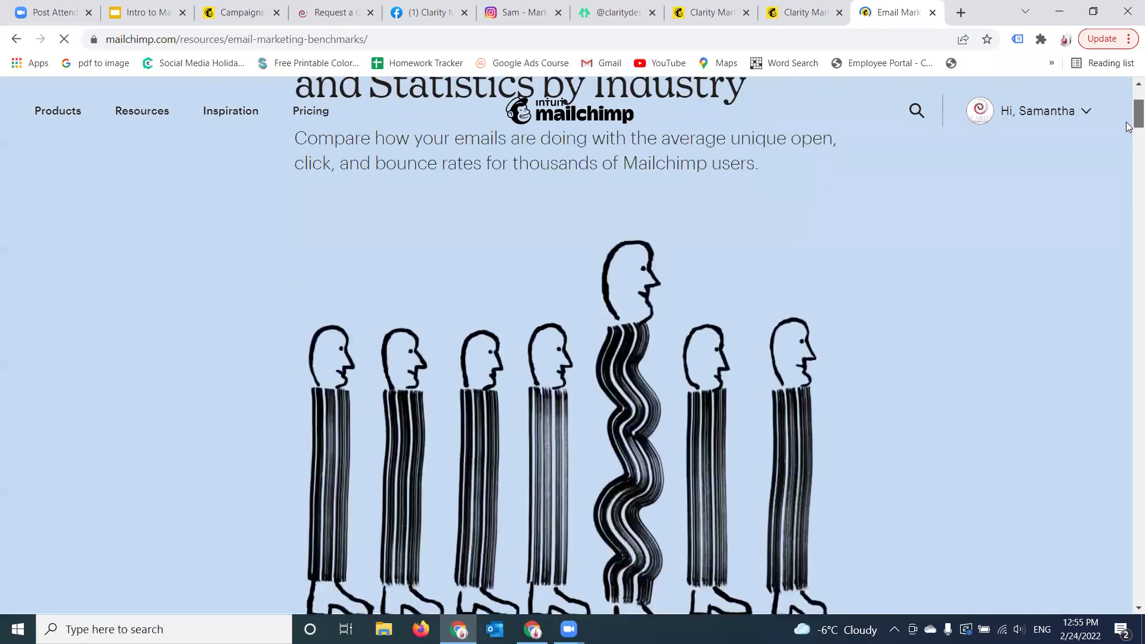
pyautogui.moveTo(1127, 143); pyautogui.dragTo(1127, 175)
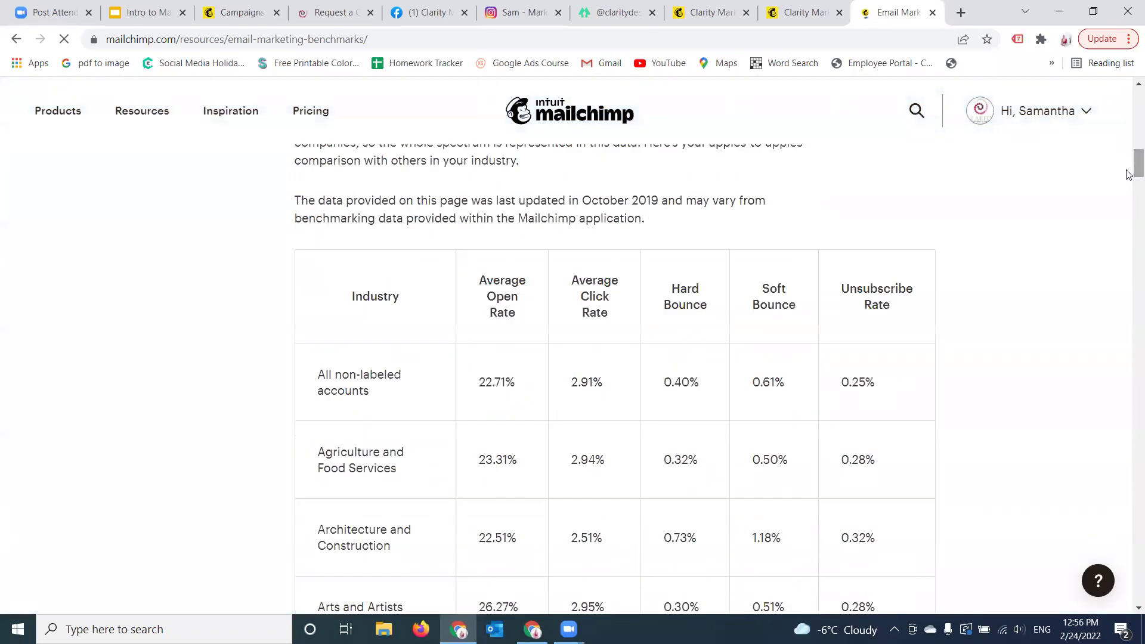
pyautogui.hotkey('ctrl', 'f')
pyautogui.write('mark')
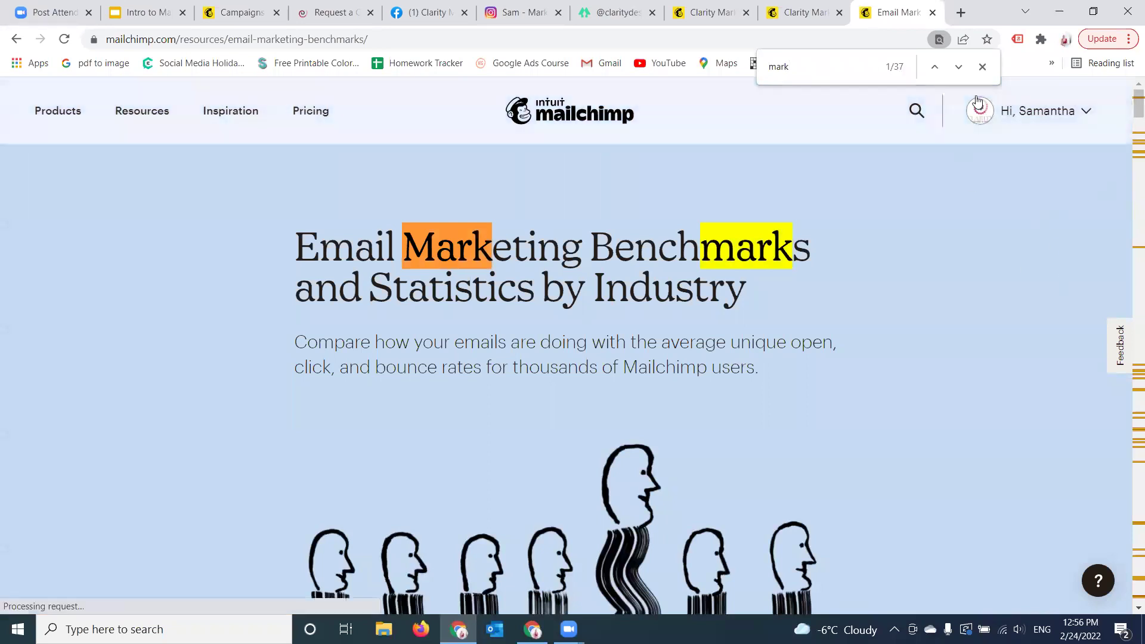
pyautogui.click(959, 67)
pyautogui.click(959, 67)
pyautogui.click(958, 68)
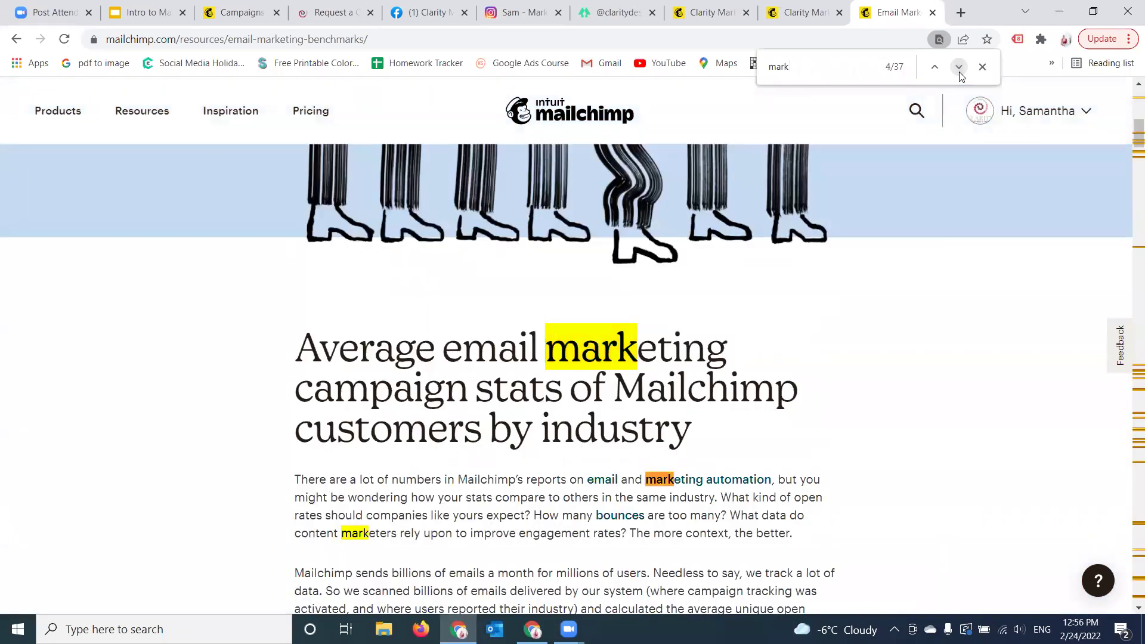
pyautogui.click(959, 67)
pyautogui.click(959, 67)
pyautogui.click(958, 67)
pyautogui.click(958, 67)
pyautogui.click(958, 68)
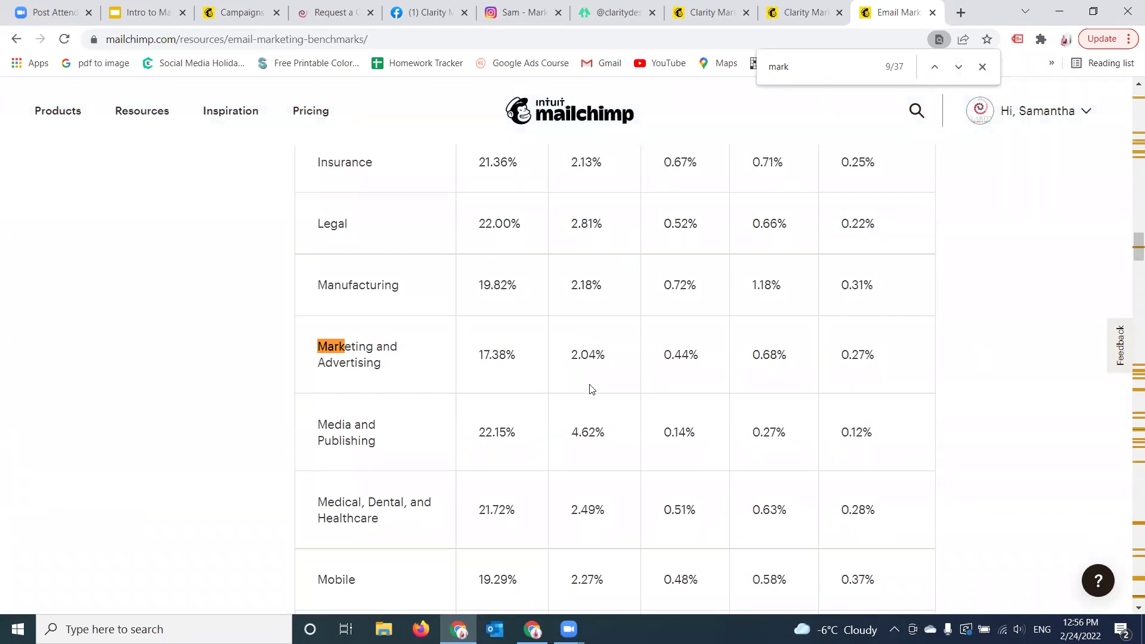
# Highlight the average open rate and average click rate of the Marketing and Advertising industry.
pyautogui.moveTo(506, 355); pyautogui.dragTo(481, 348)
pyautogui.moveTo(600, 355); pyautogui.dragTo(569, 357)
pyautogui.doubleClick(504, 356)
pyautogui.doubleClick(599, 354)
# Compare the open and click rates in the Mailchimp campaigns list with the Marketing and Advertising benchmarks.
pyautogui.click(795, 13)
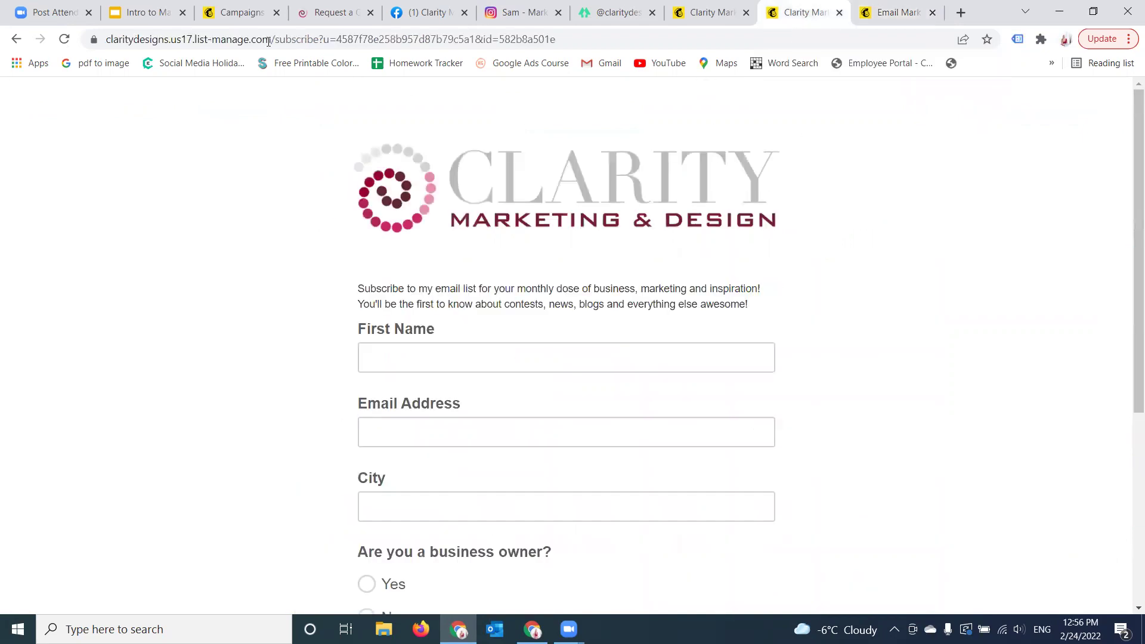
pyautogui.click(238, 13)
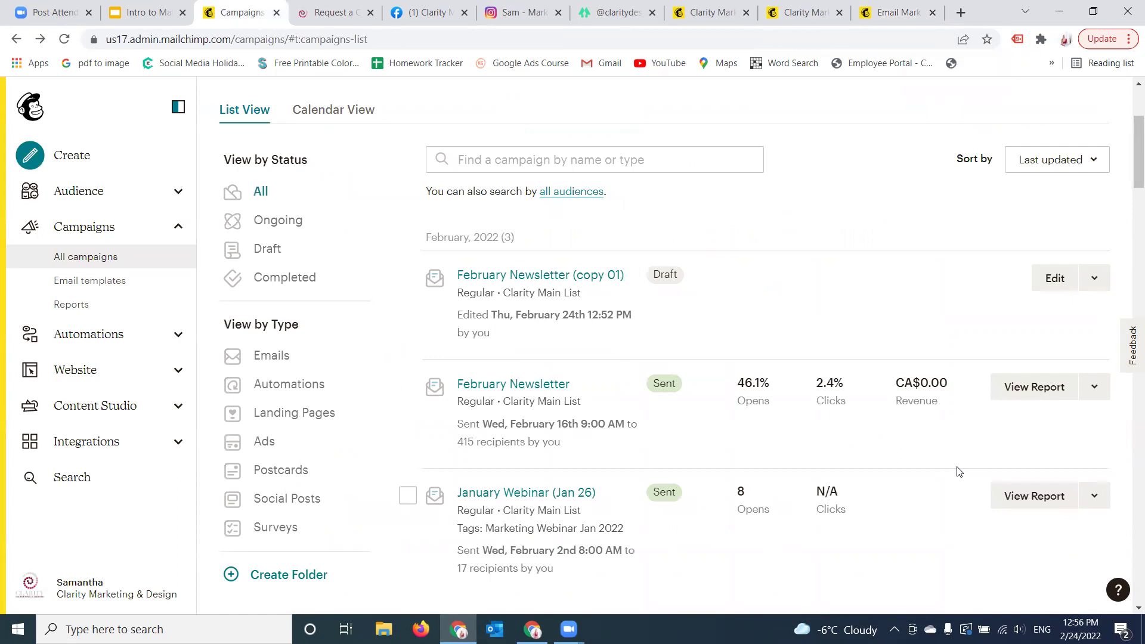
pyautogui.click(897, 25)
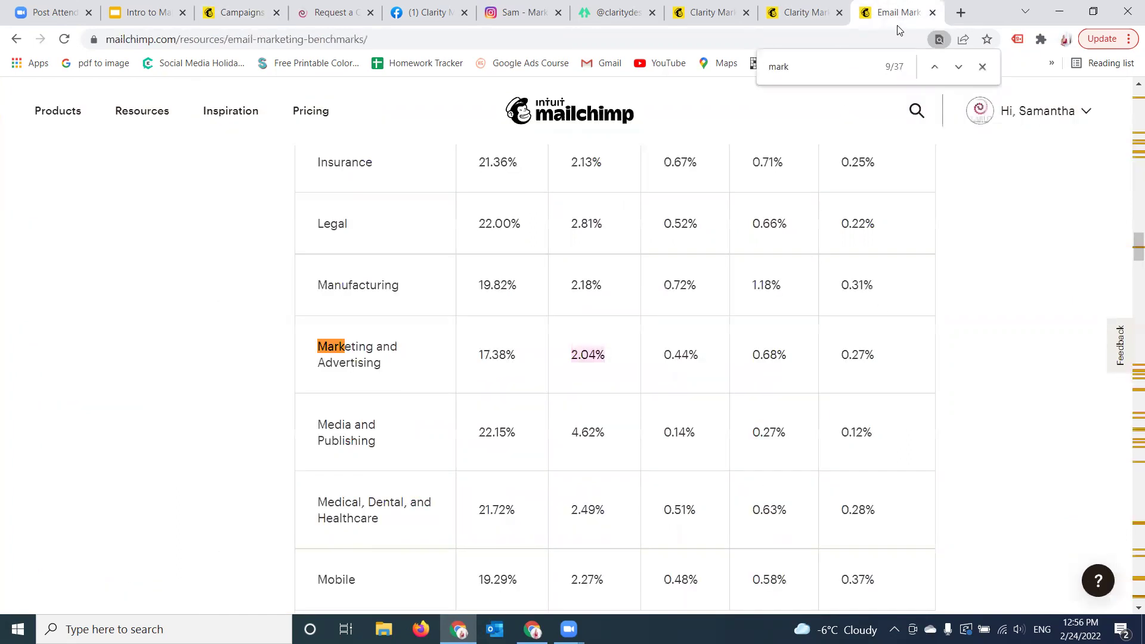
pyautogui.click(966, 379)
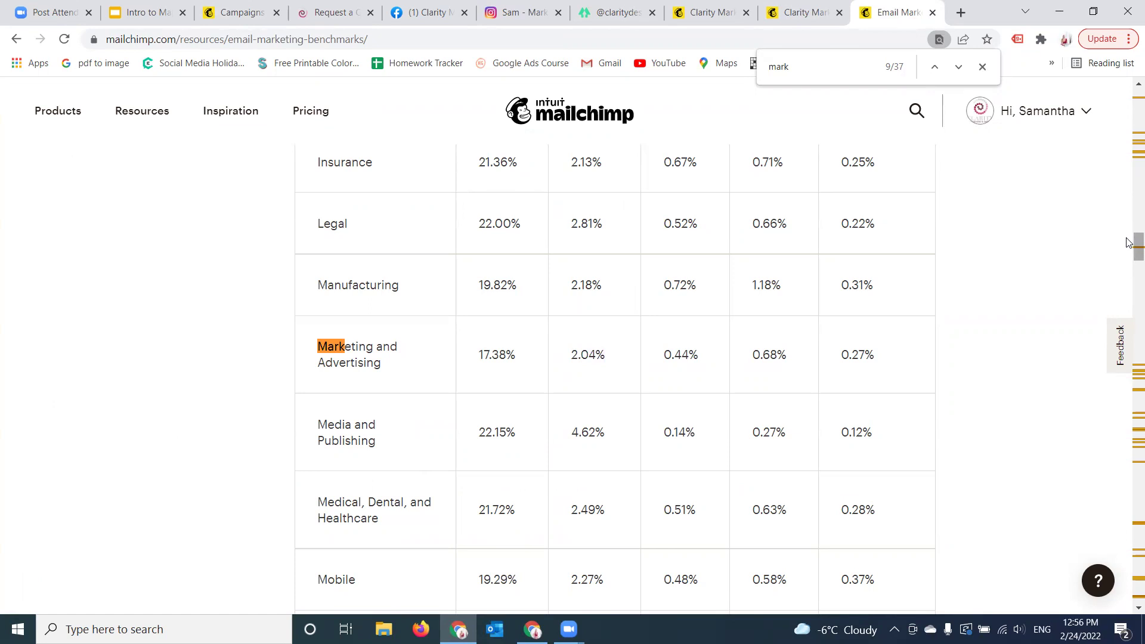
# Highlight the Average Open Rate and Average Click Rate column headings of the industry table.
pyautogui.moveTo(1128, 243); pyautogui.dragTo(1129, 158)
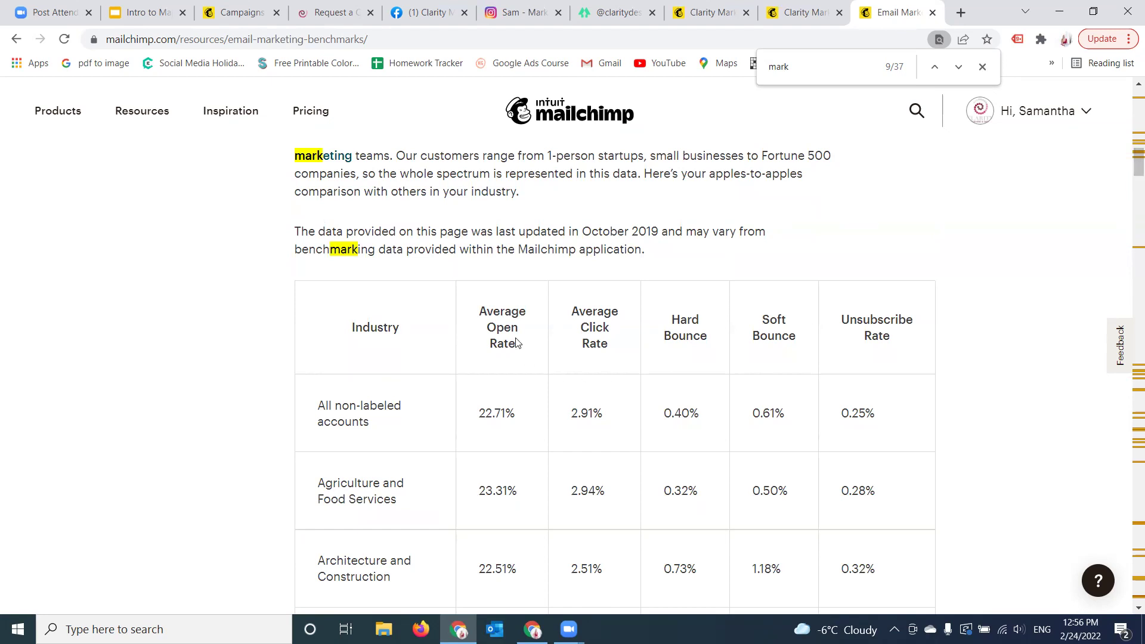
pyautogui.moveTo(520, 345); pyautogui.dragTo(481, 309)
pyautogui.moveTo(616, 347); pyautogui.dragTo(571, 307)
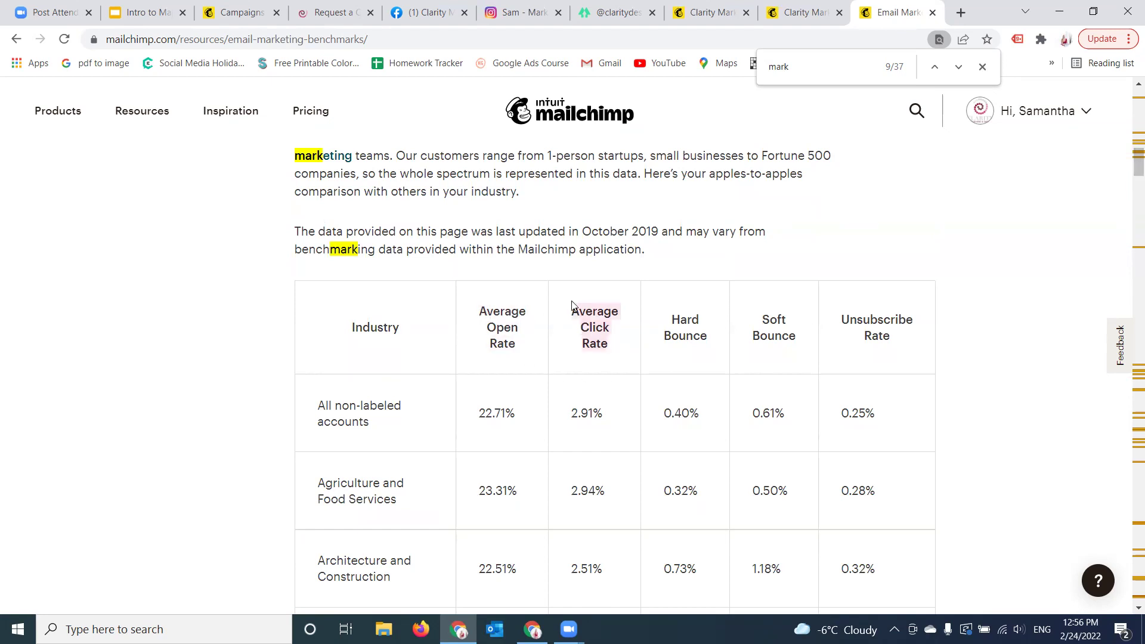
# Find "real" on the benchmarks page and highlight the Real Estate industry's average open and click rates.
pyautogui.hotkey('ctrl', 'f')
pyautogui.write('real')
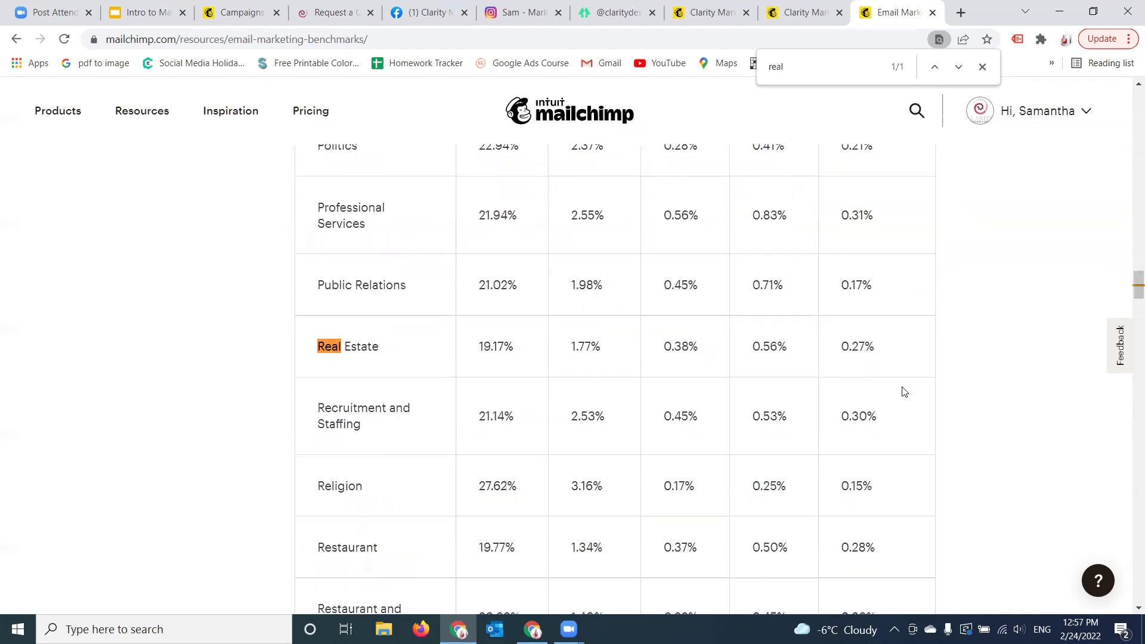
pyautogui.moveTo(517, 348); pyautogui.dragTo(479, 346)
pyautogui.moveTo(601, 349); pyautogui.dragTo(568, 349)
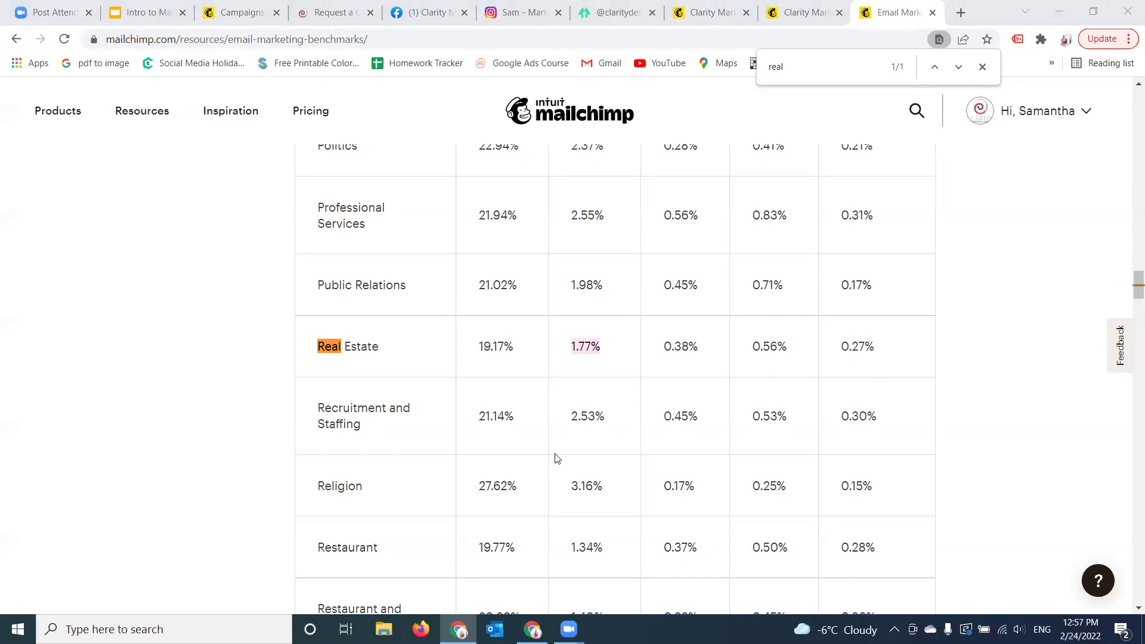
# Review the campaigns list's open and click rates again, and return to the Real Estate benchmarks for comparison.
pyautogui.click(235, 18)
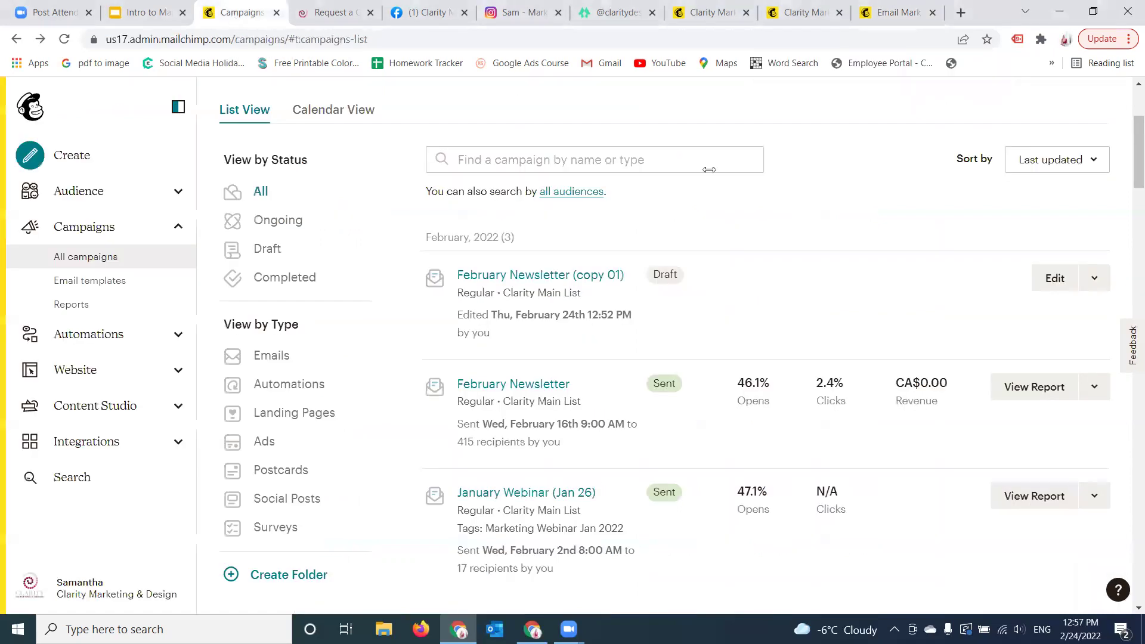
pyautogui.scroll(-1, 1129, 164)
pyautogui.moveTo(1128, 164); pyautogui.dragTo(1086, 147)
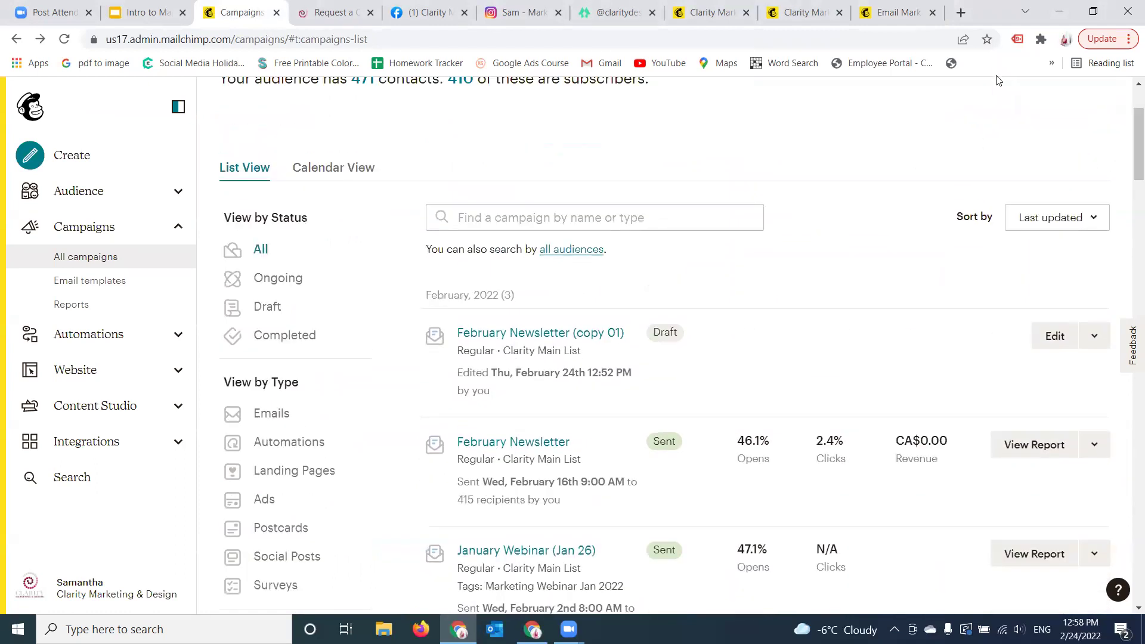
pyautogui.click(928, 22)
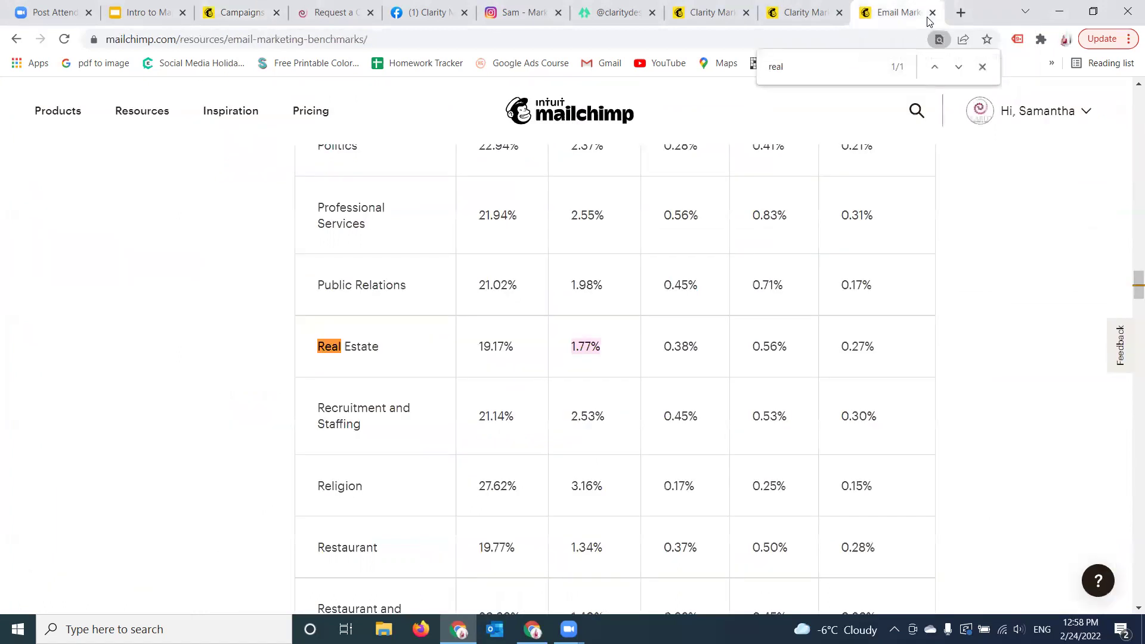
pyautogui.click(409, 354)
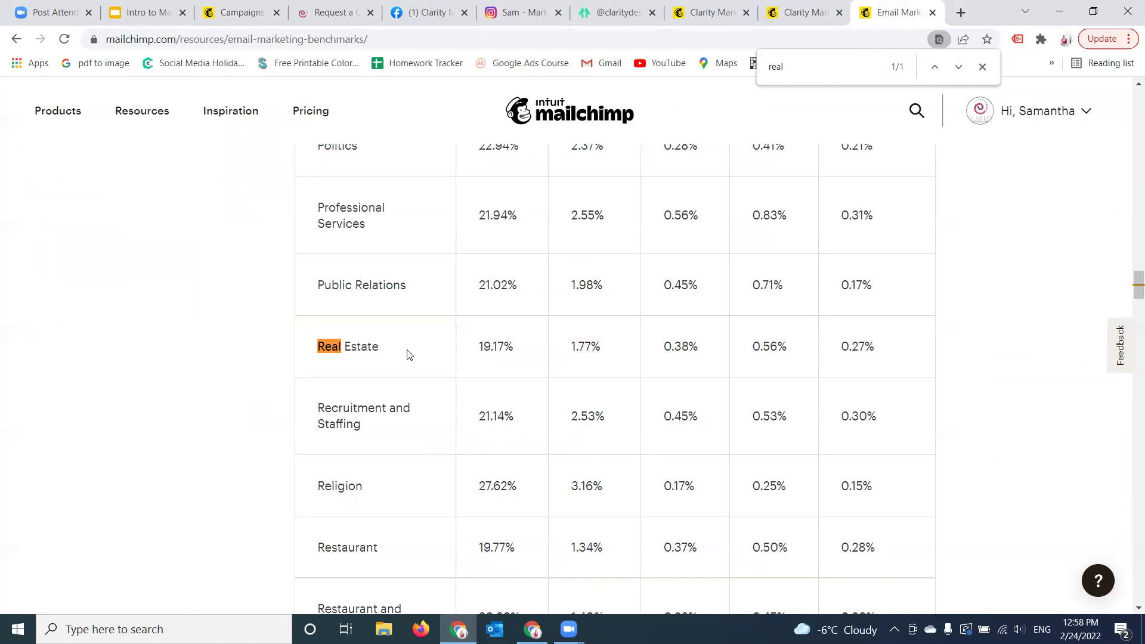